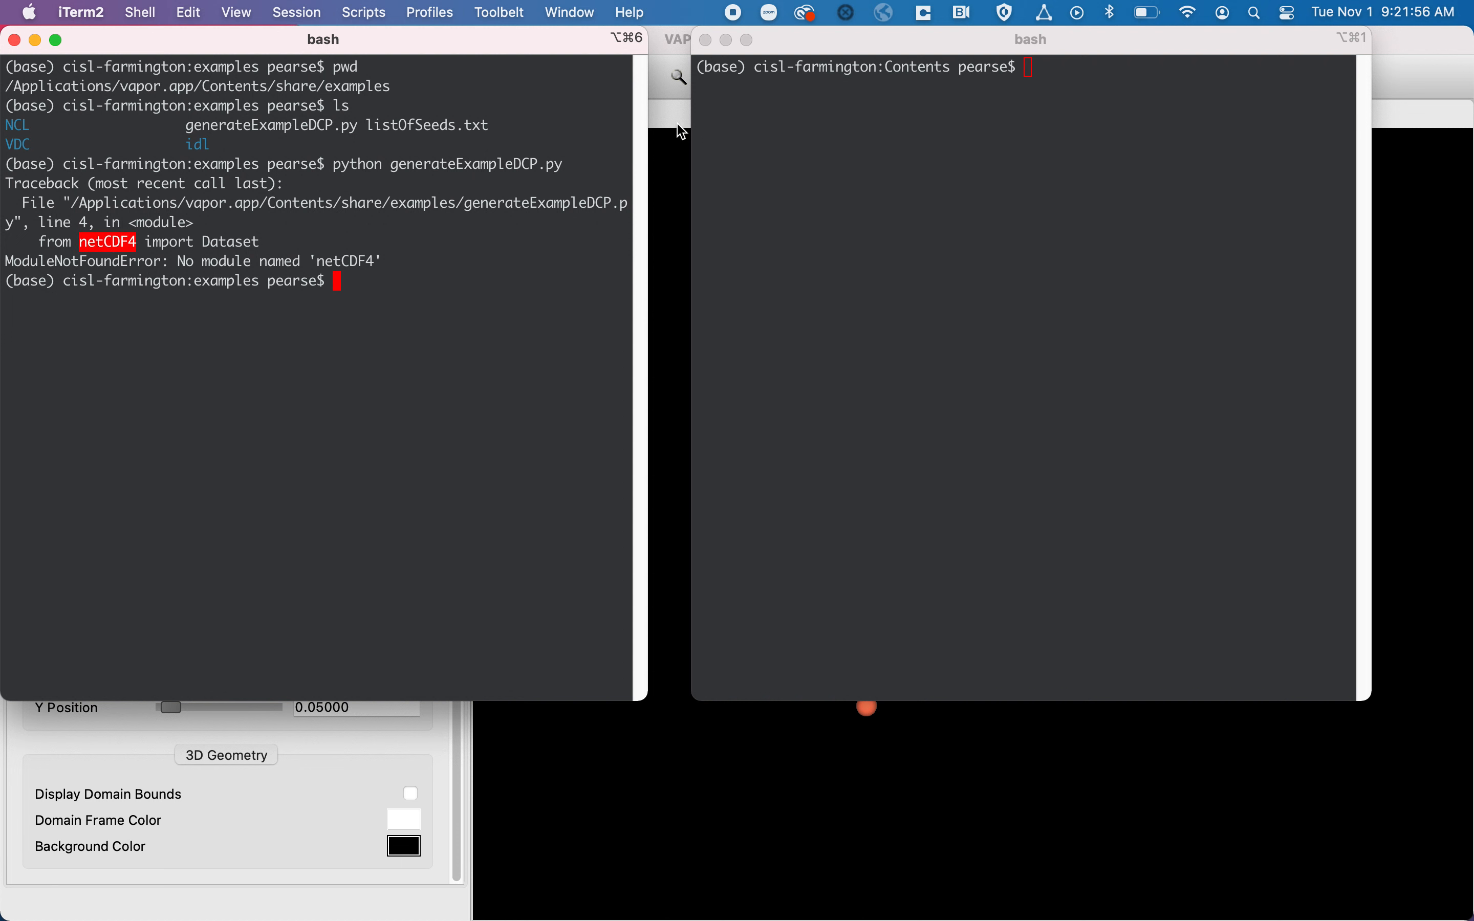
- Install the missing netCDF4 module in the terminal with "python -m pip install netCDF4"
type("python")
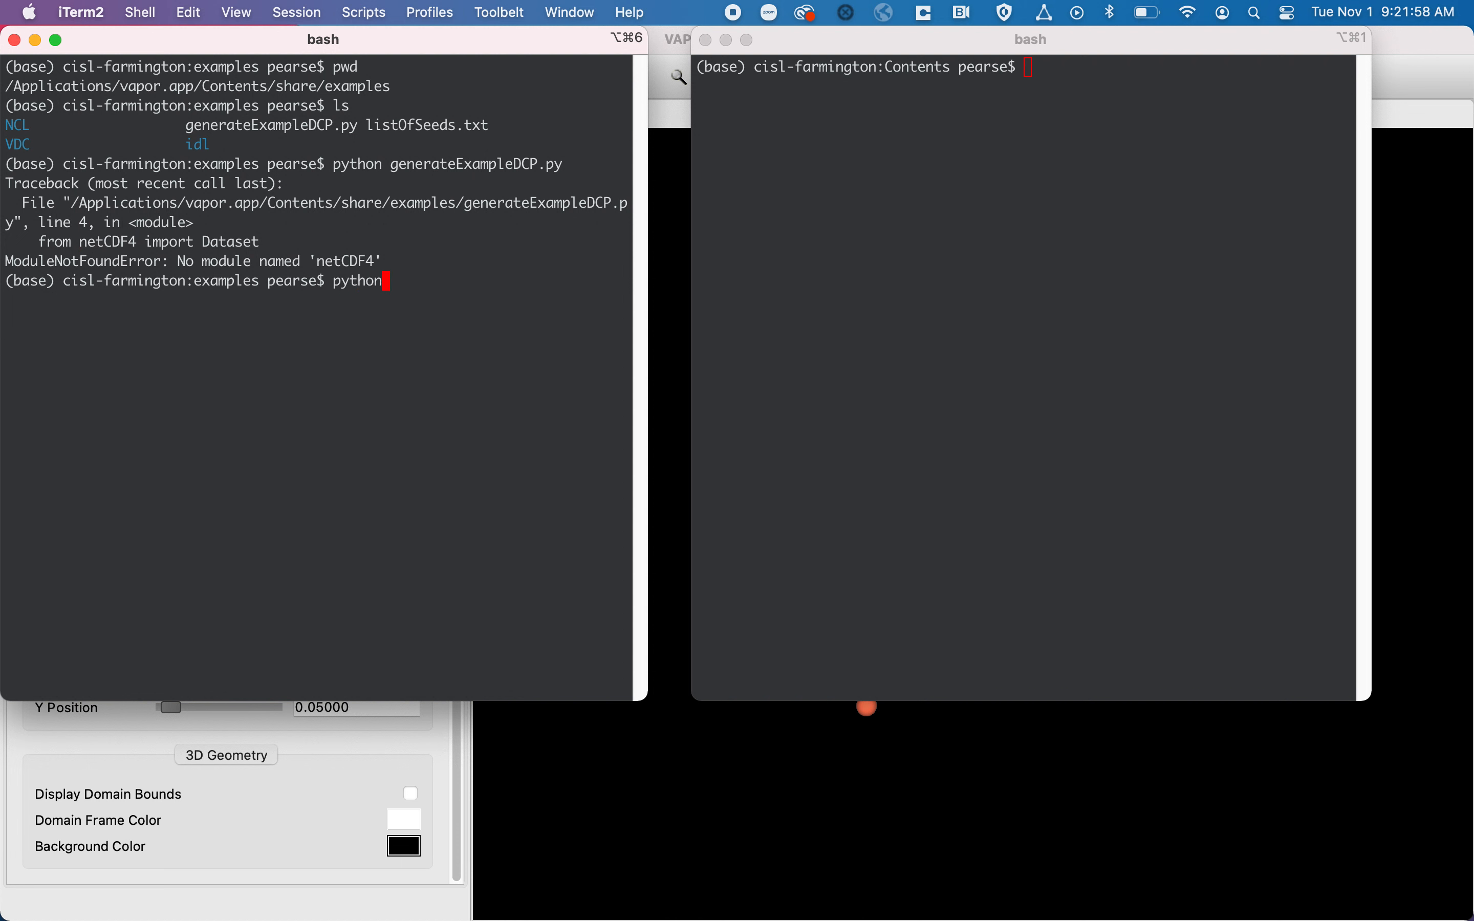
type(" pm pip install netCDF4")
key("Return")
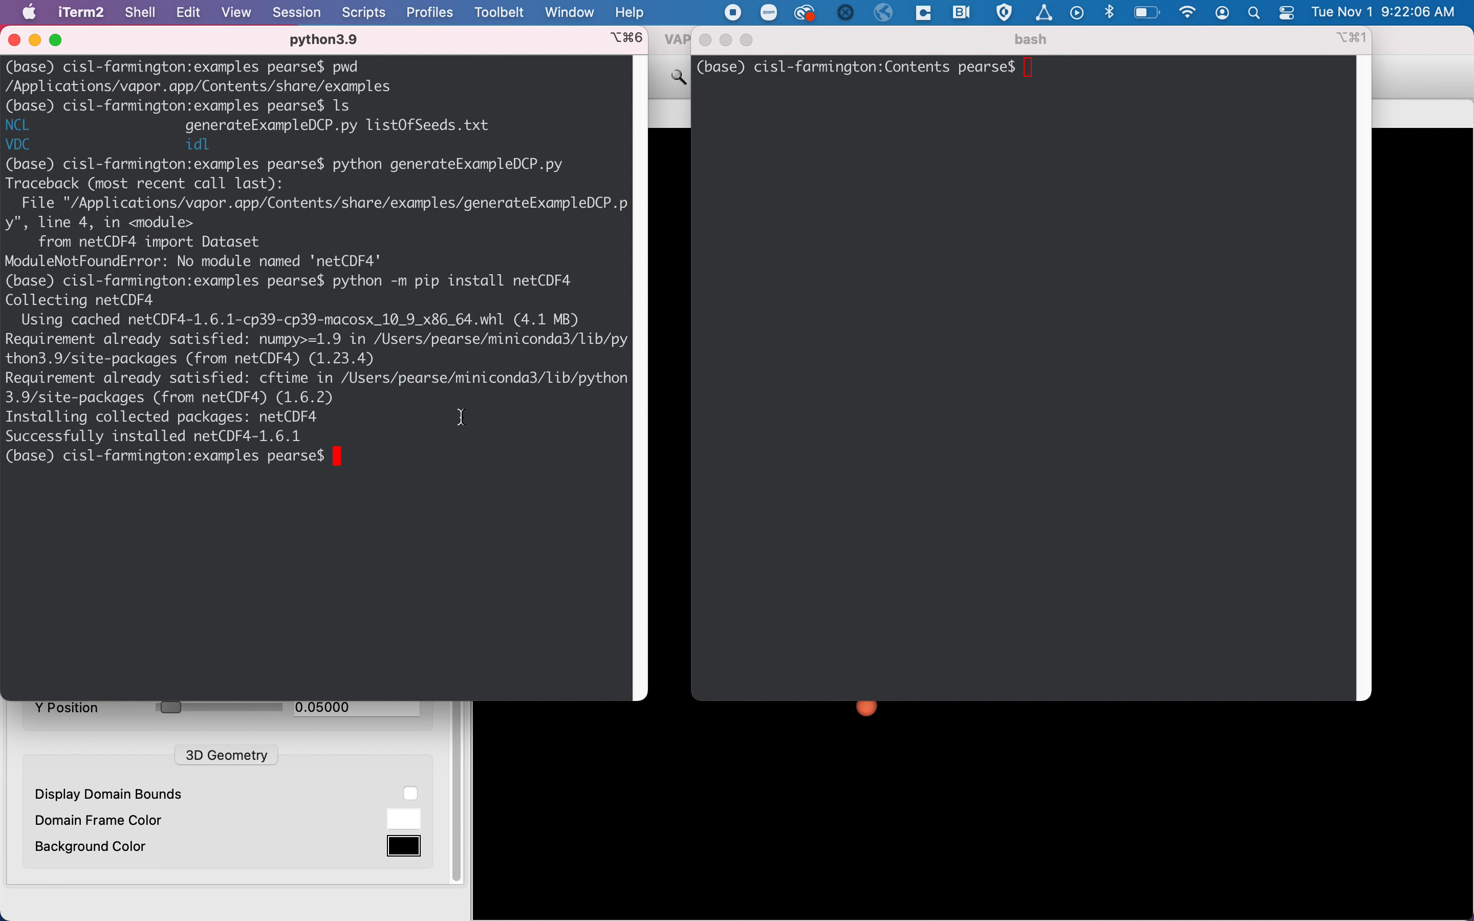
double_click(281, 437)
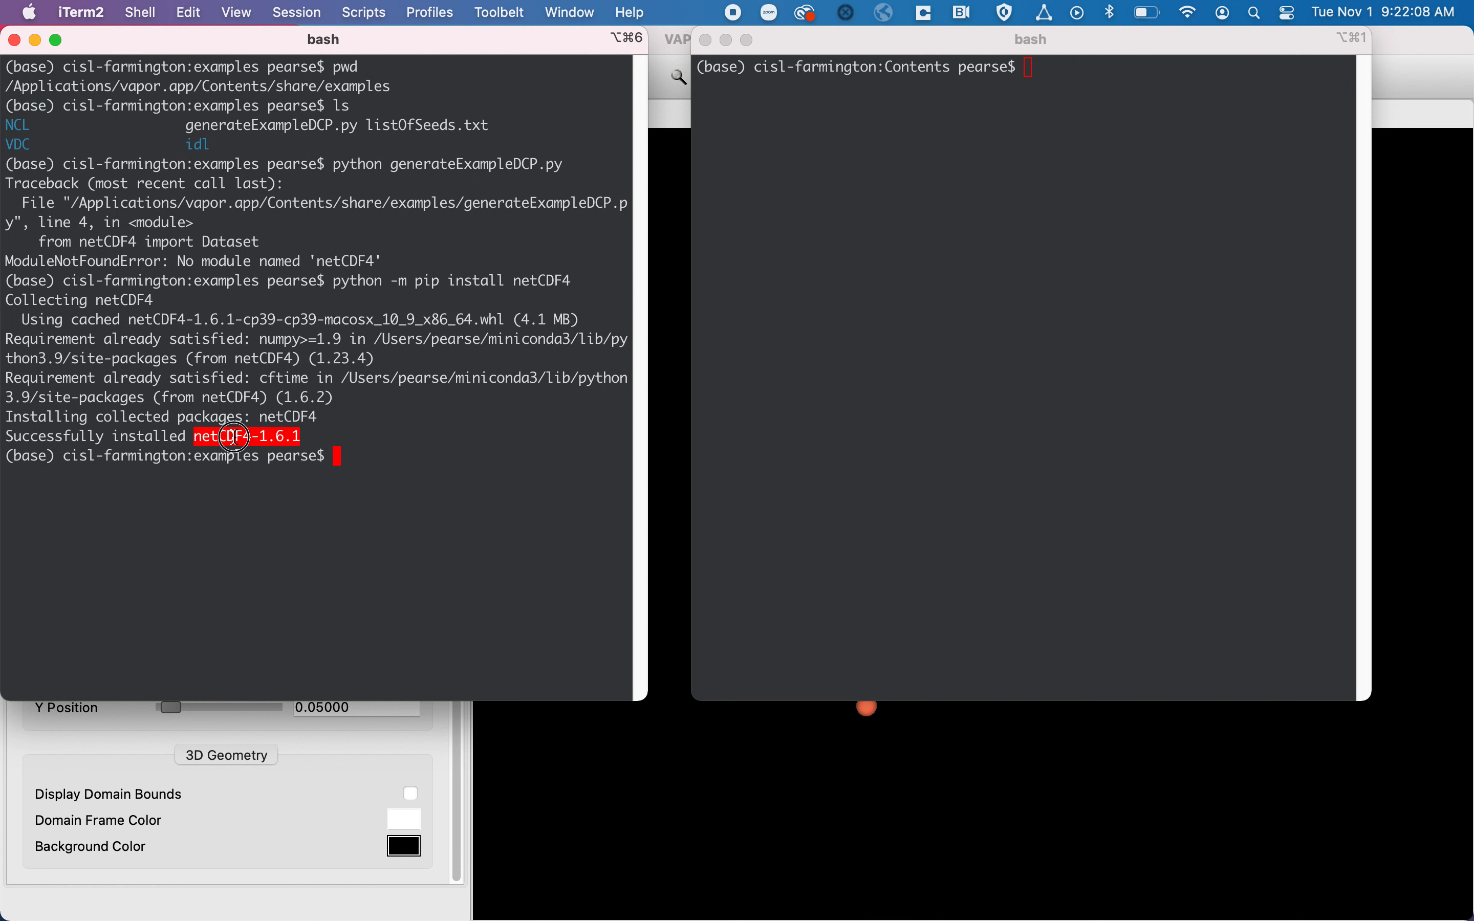
- Rerun generateExampleDCP.py with Python and list the examples folder to check the generated particle files
key("Up")
key("Up")
key("Return")
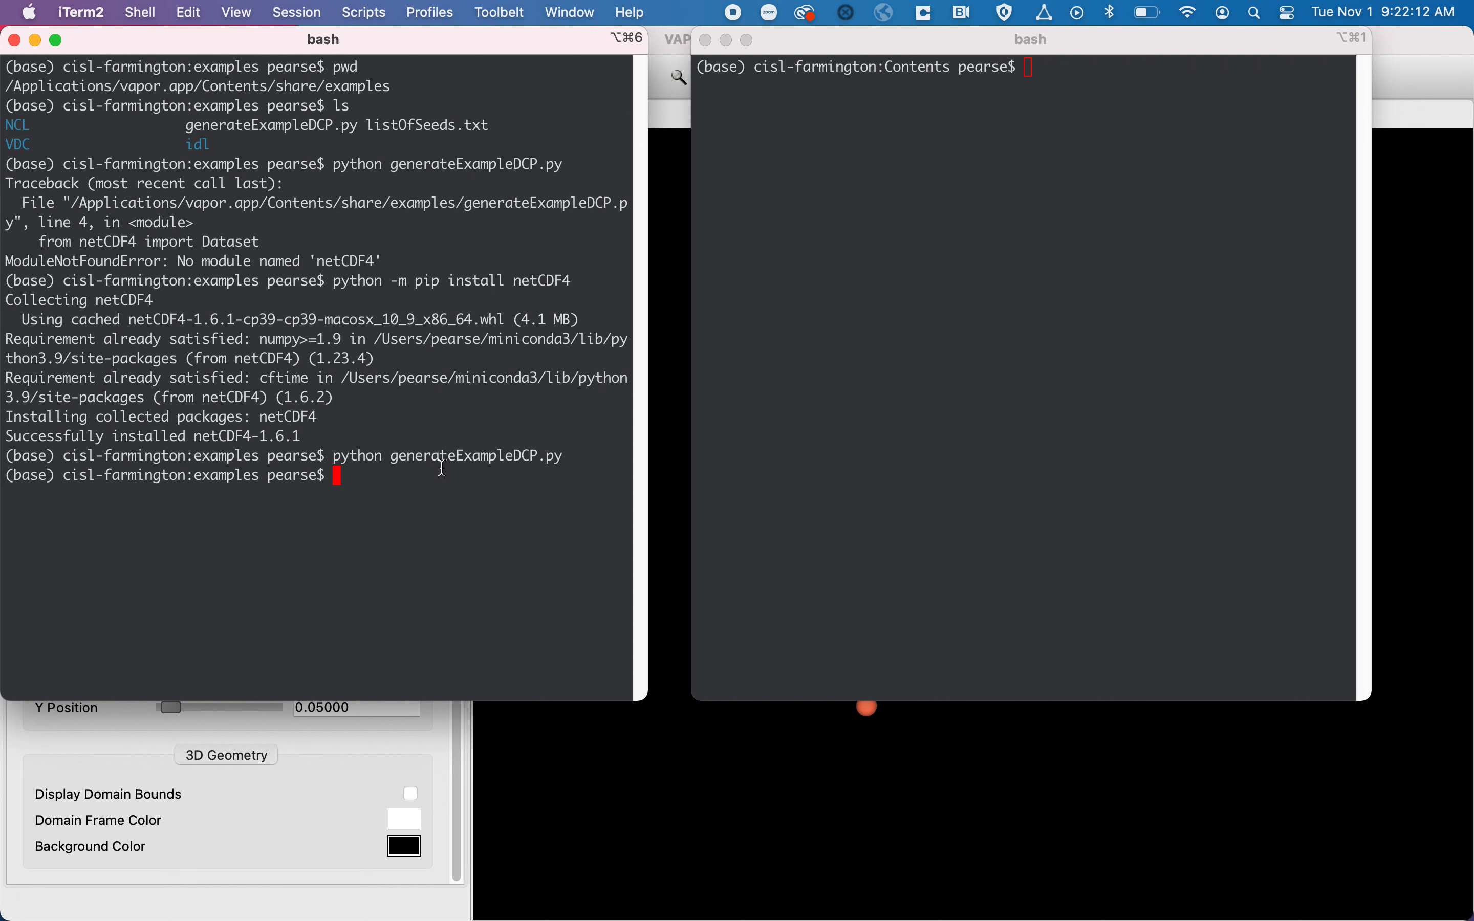
type("ls")
key("Return")
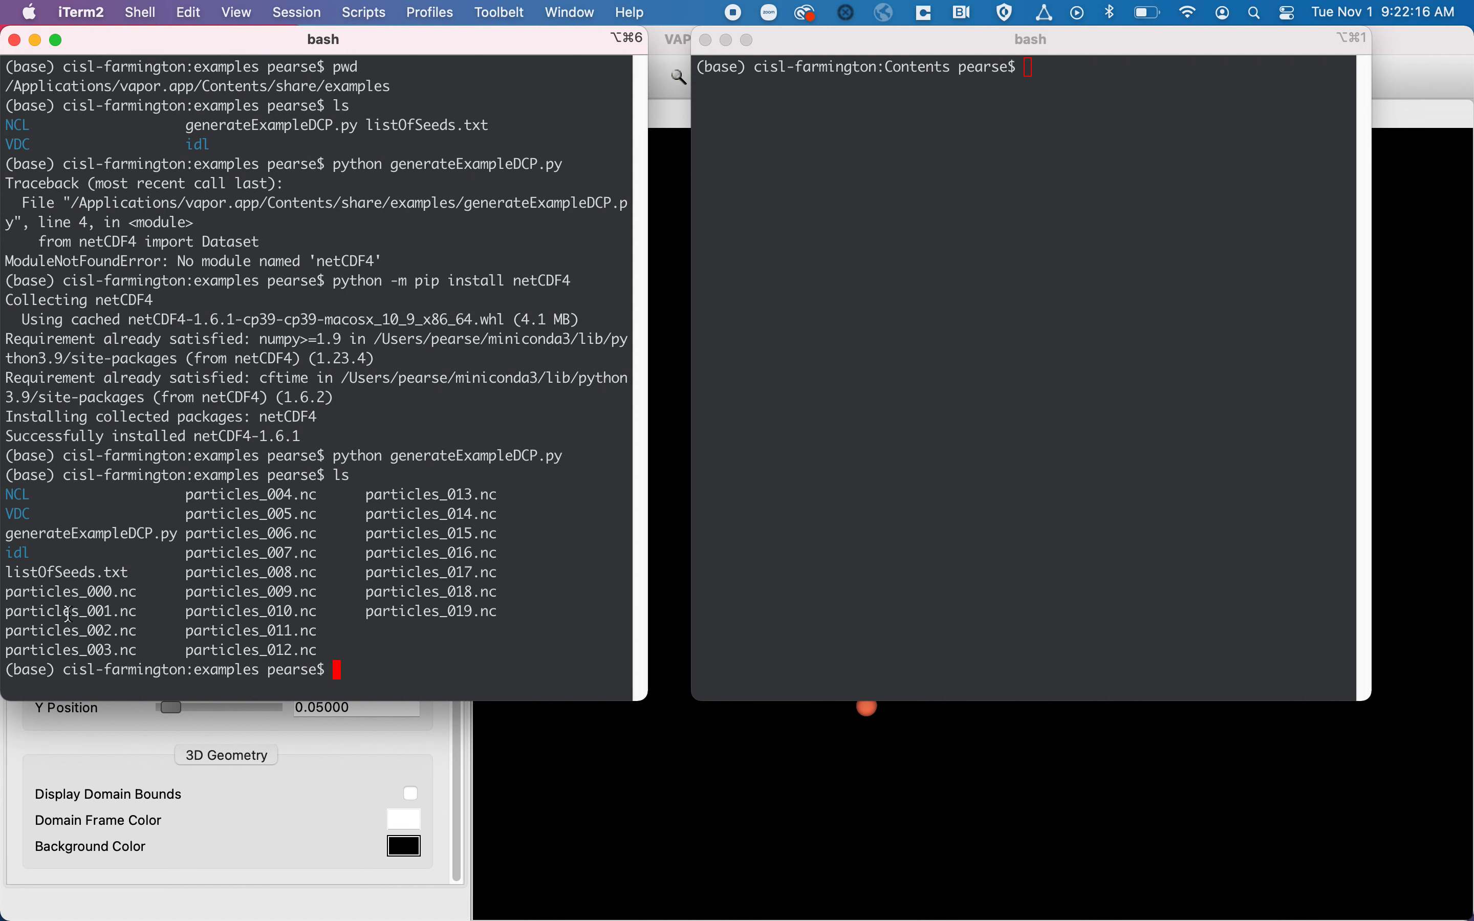
left_click_drag(8, 597, 192, 607)
double_click(411, 591)
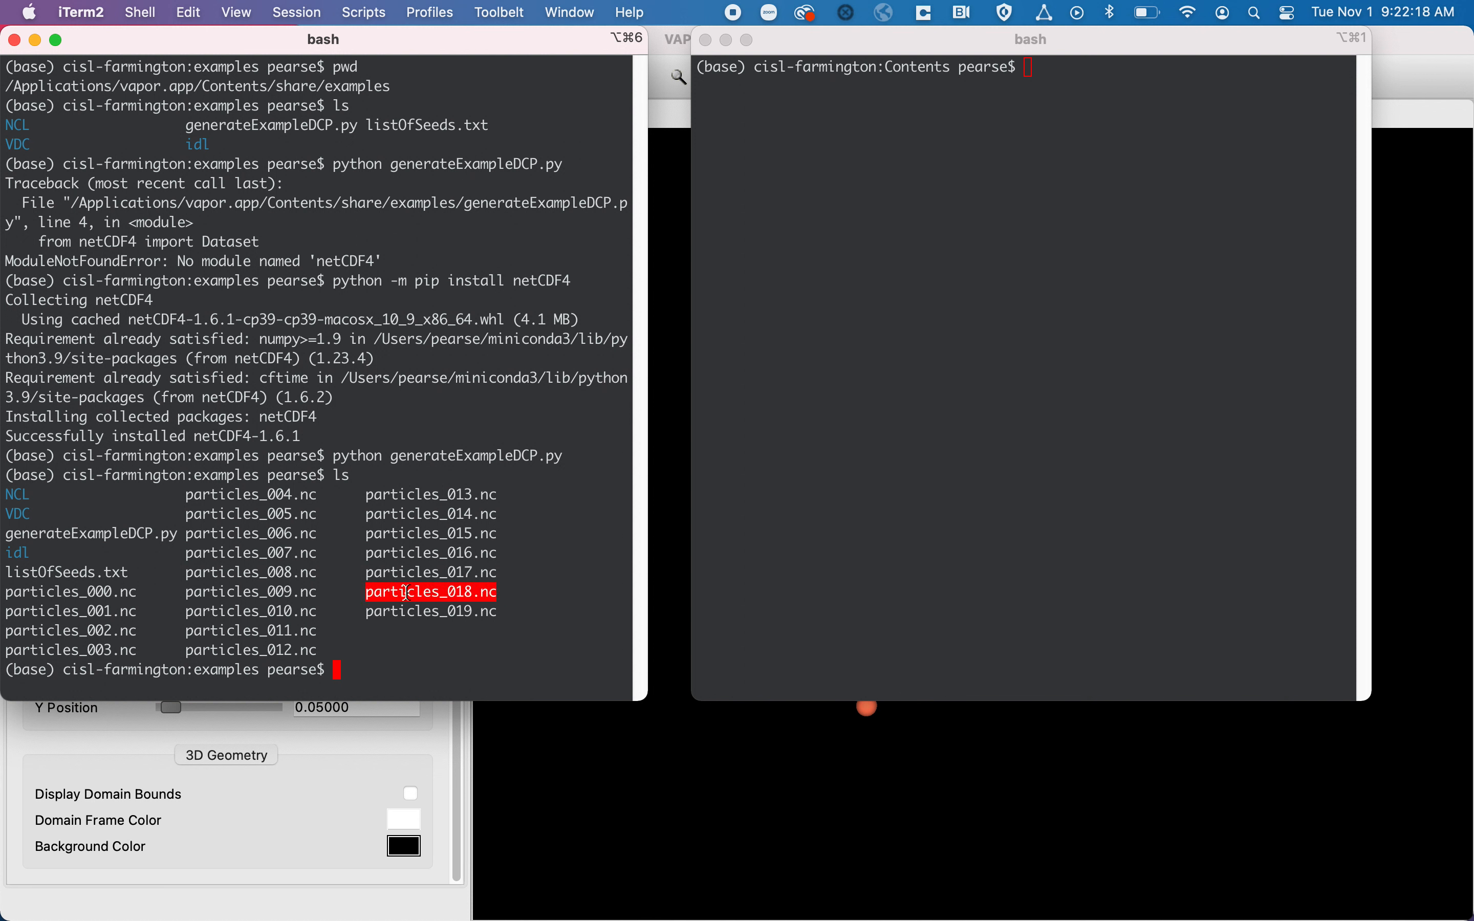
left_click(414, 501)
double_click(415, 500)
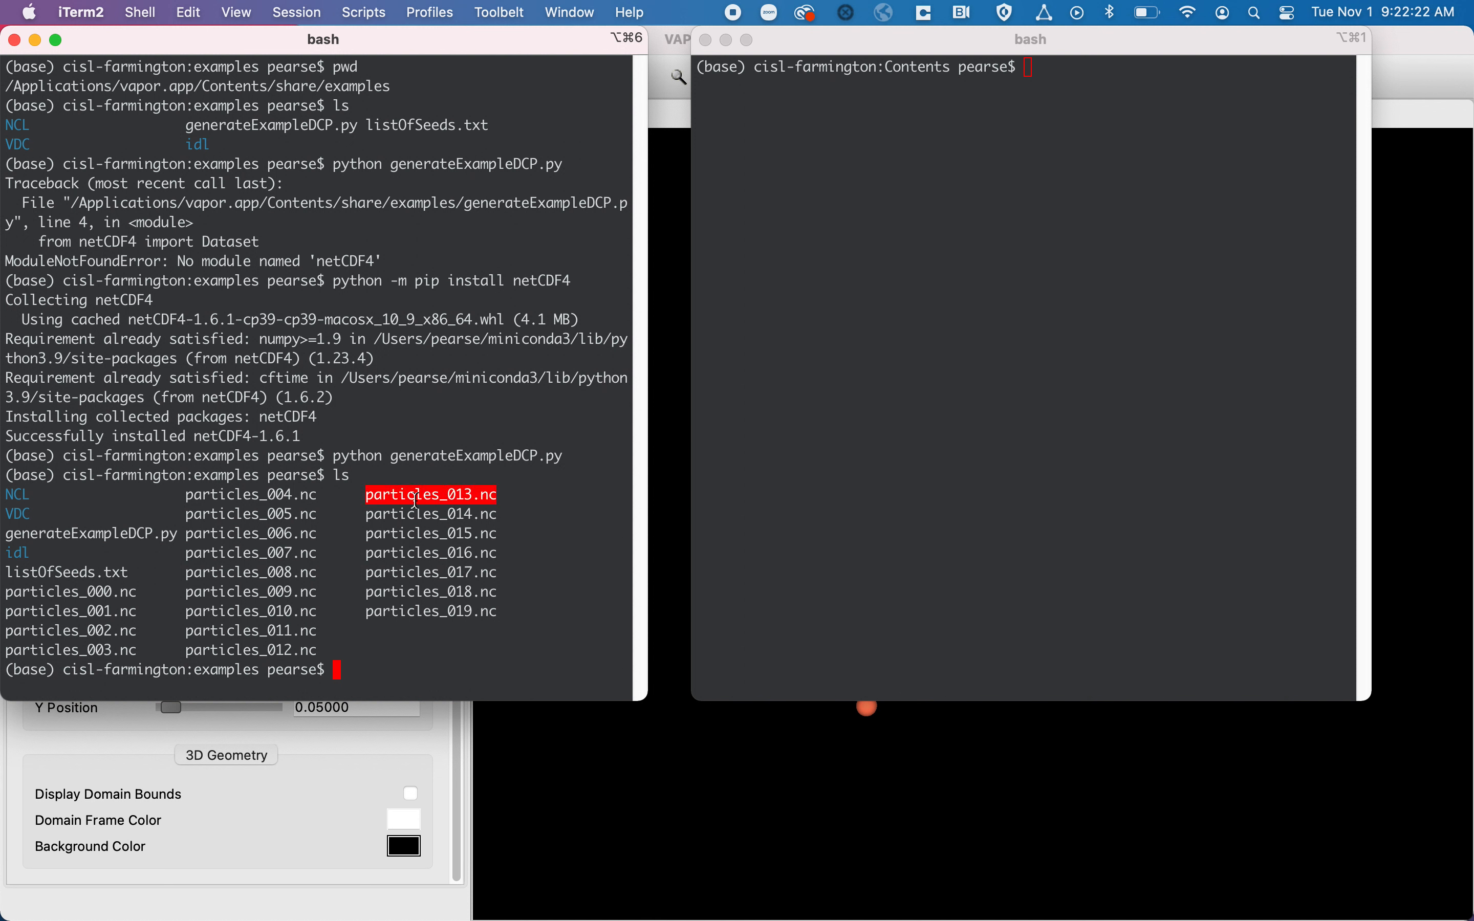
- Open generateExampleDCP.py in vi and review the N, dim, pos and vel definitions at its start
double_click(111, 535)
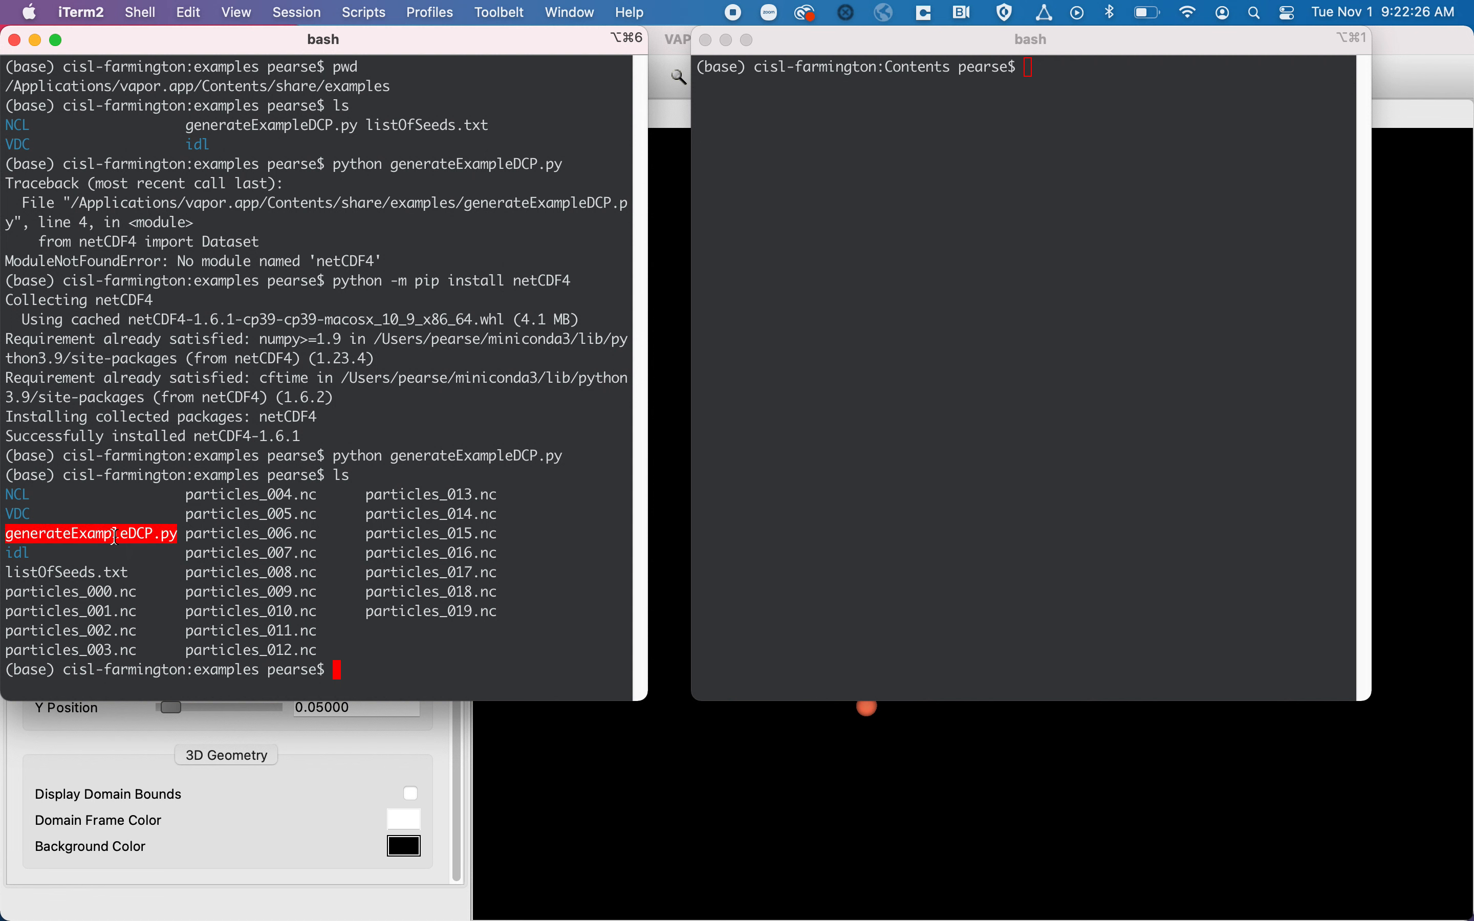
type("vi d")
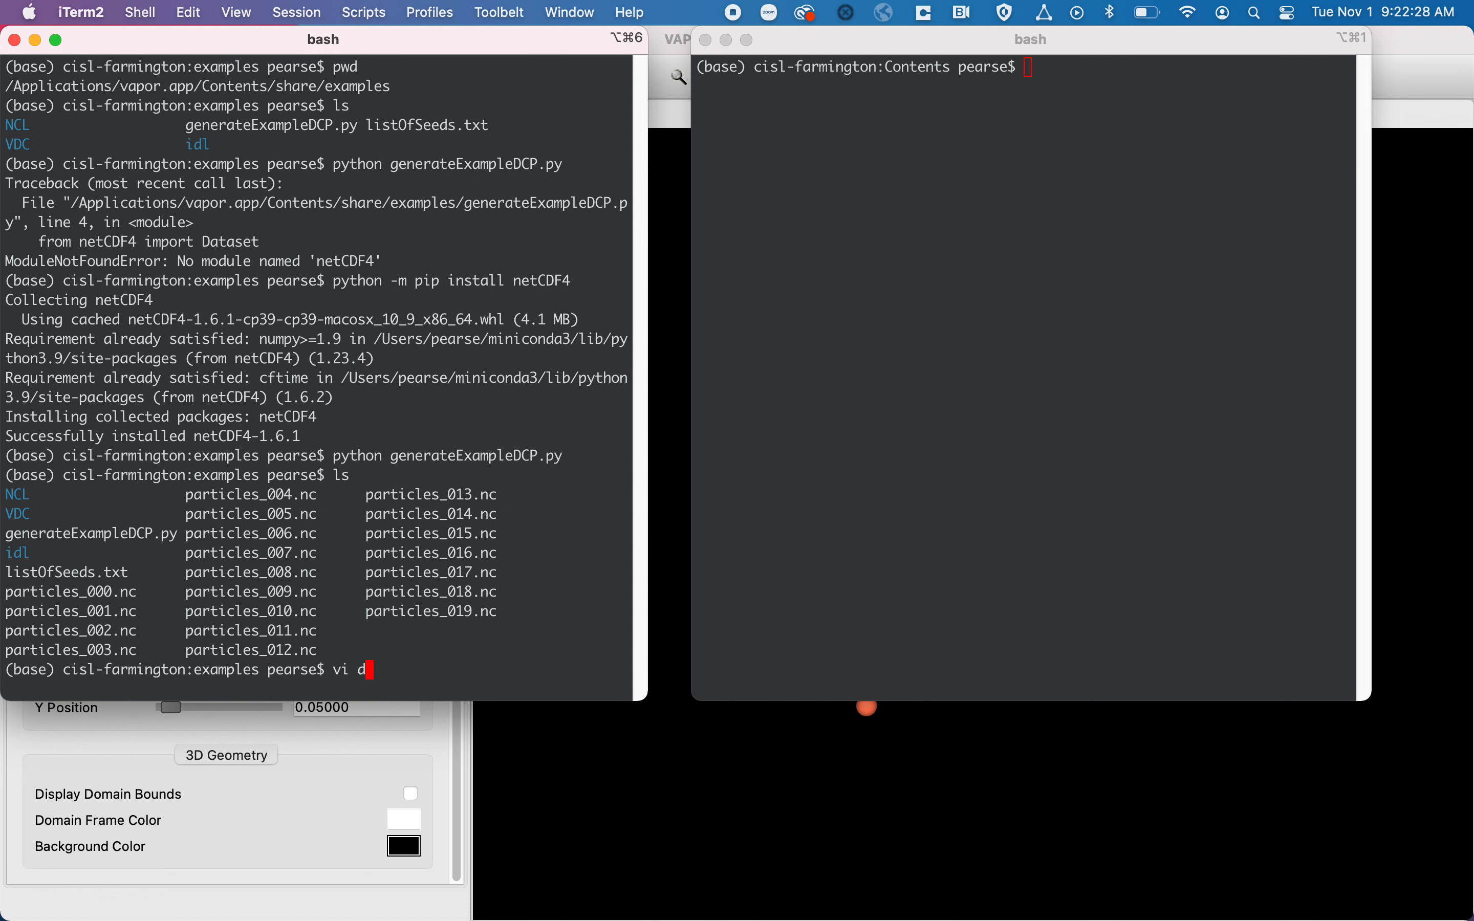
key("BackSpace")
type("g")
key("Tab")
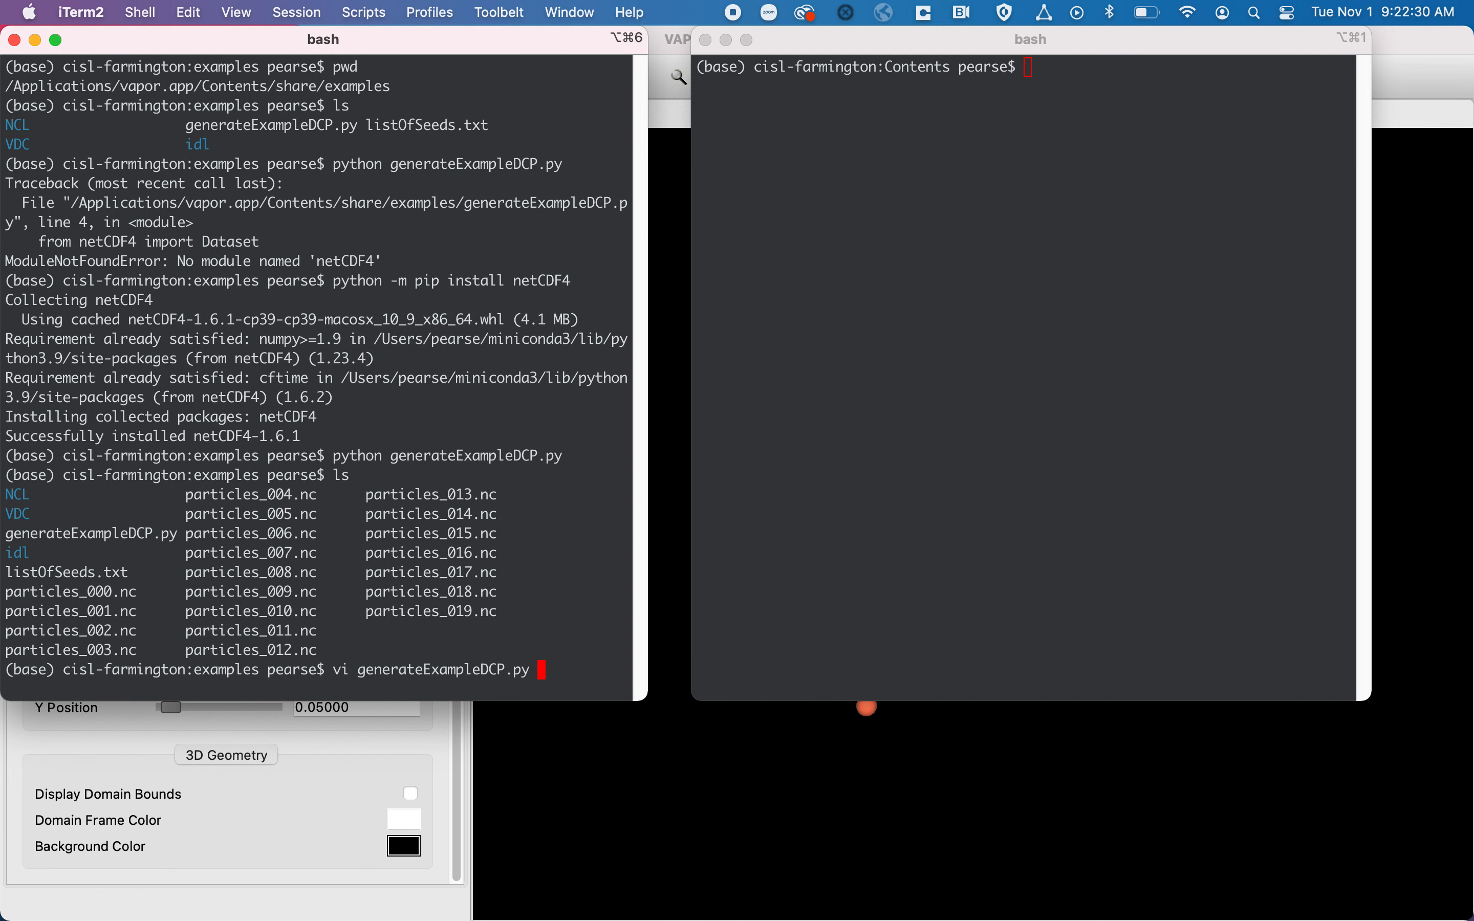
key("Return")
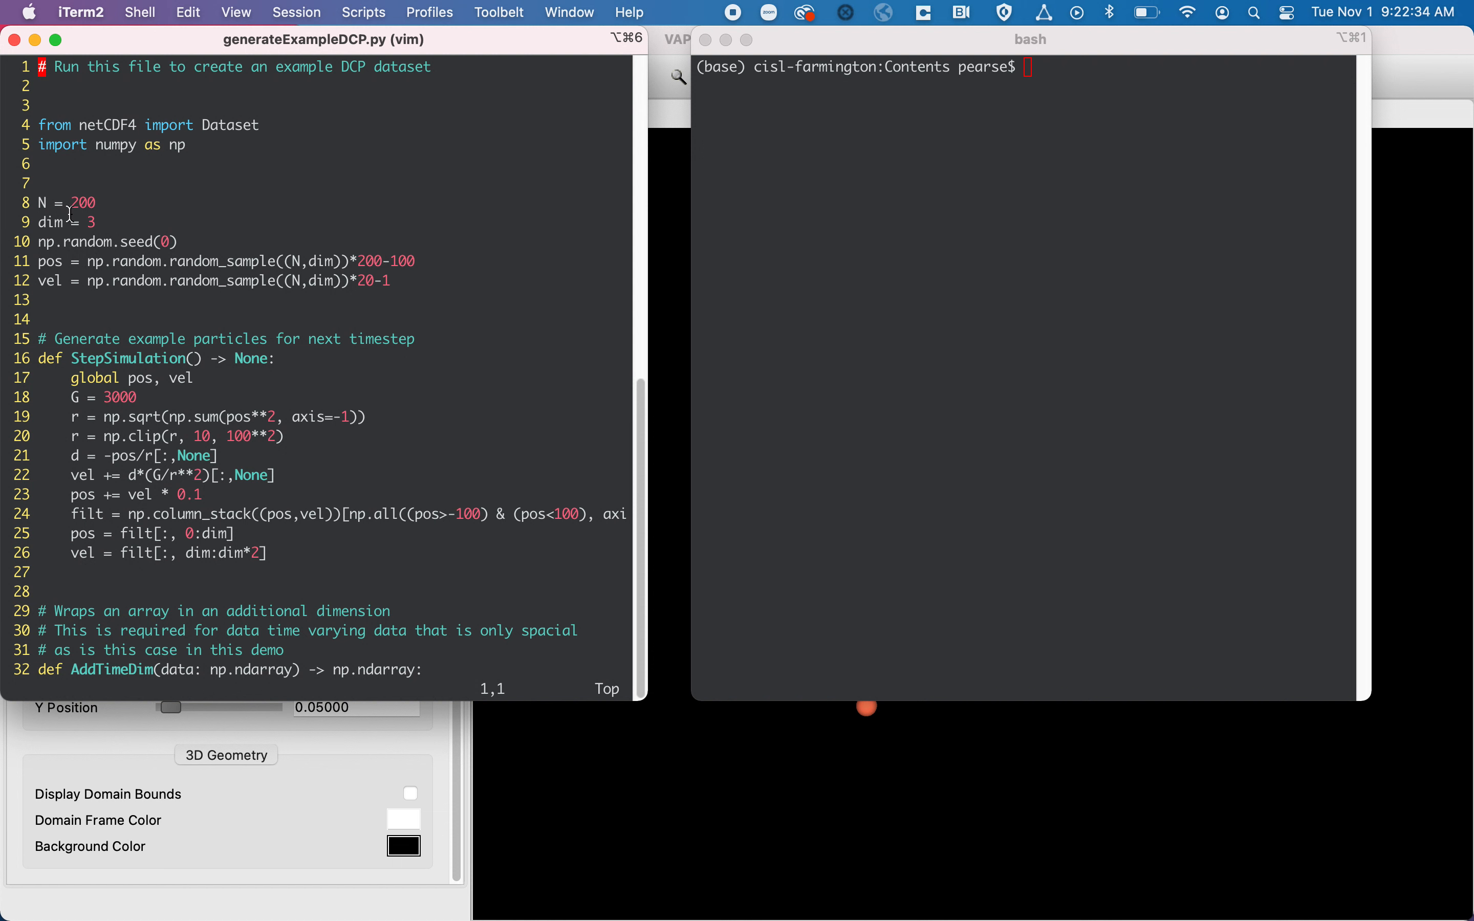
left_click_drag(72, 204, 101, 206)
double_click(92, 223)
double_click(44, 262)
double_click(59, 283)
- Review the 20-step time loop at the end of the script, quit vi, and look over the listed particle files
key("shift+g")
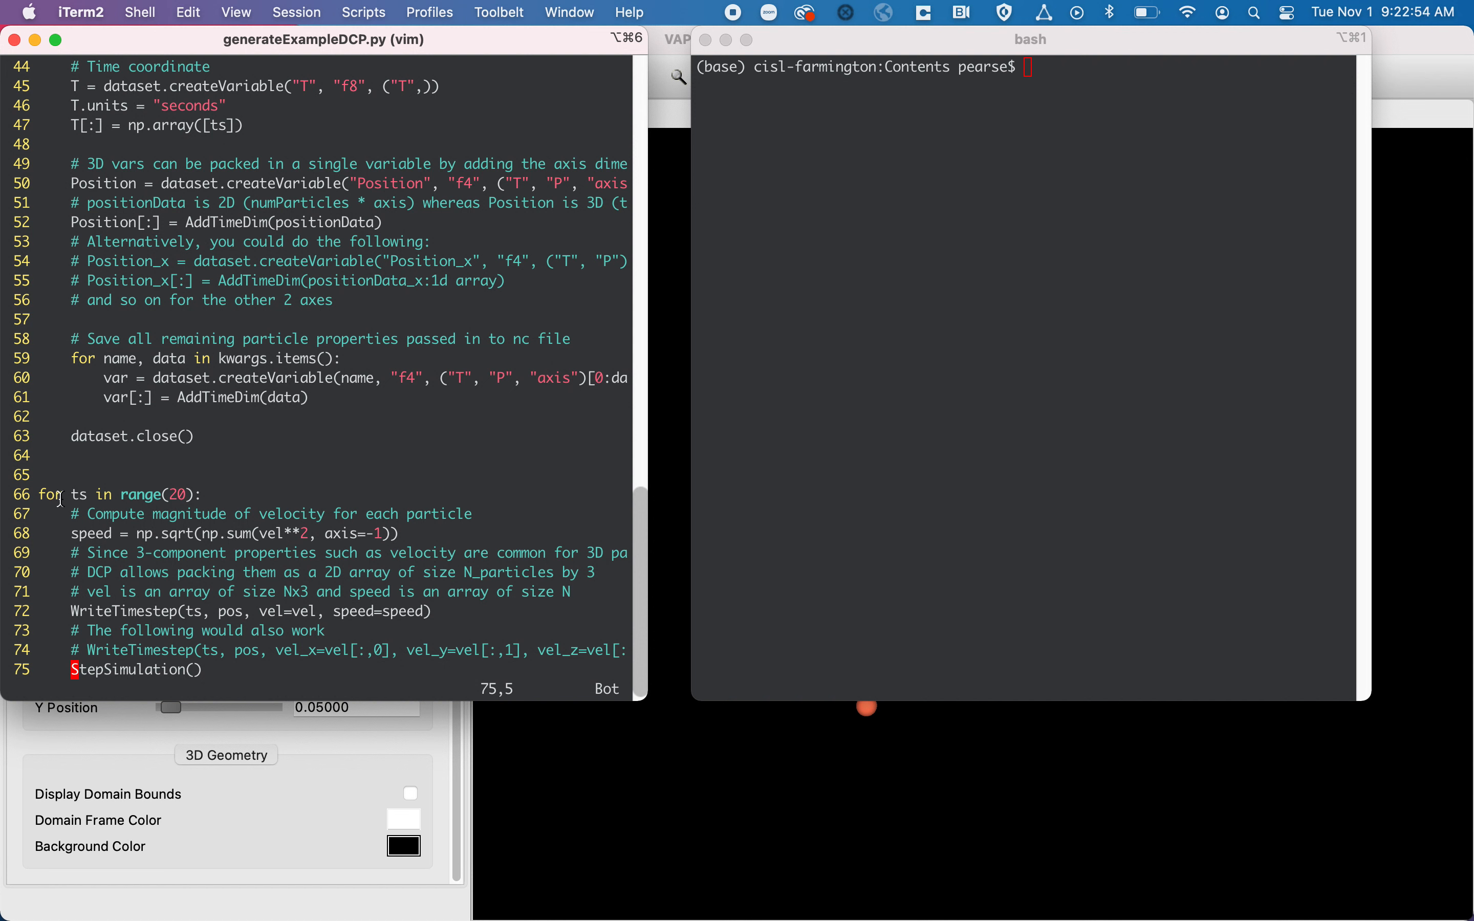
left_click_drag(40, 493, 87, 494)
double_click(80, 494)
left_click_drag(124, 494, 174, 492)
left_click(173, 493)
left_click_drag(177, 493, 170, 489)
type(":q")
key("Return")
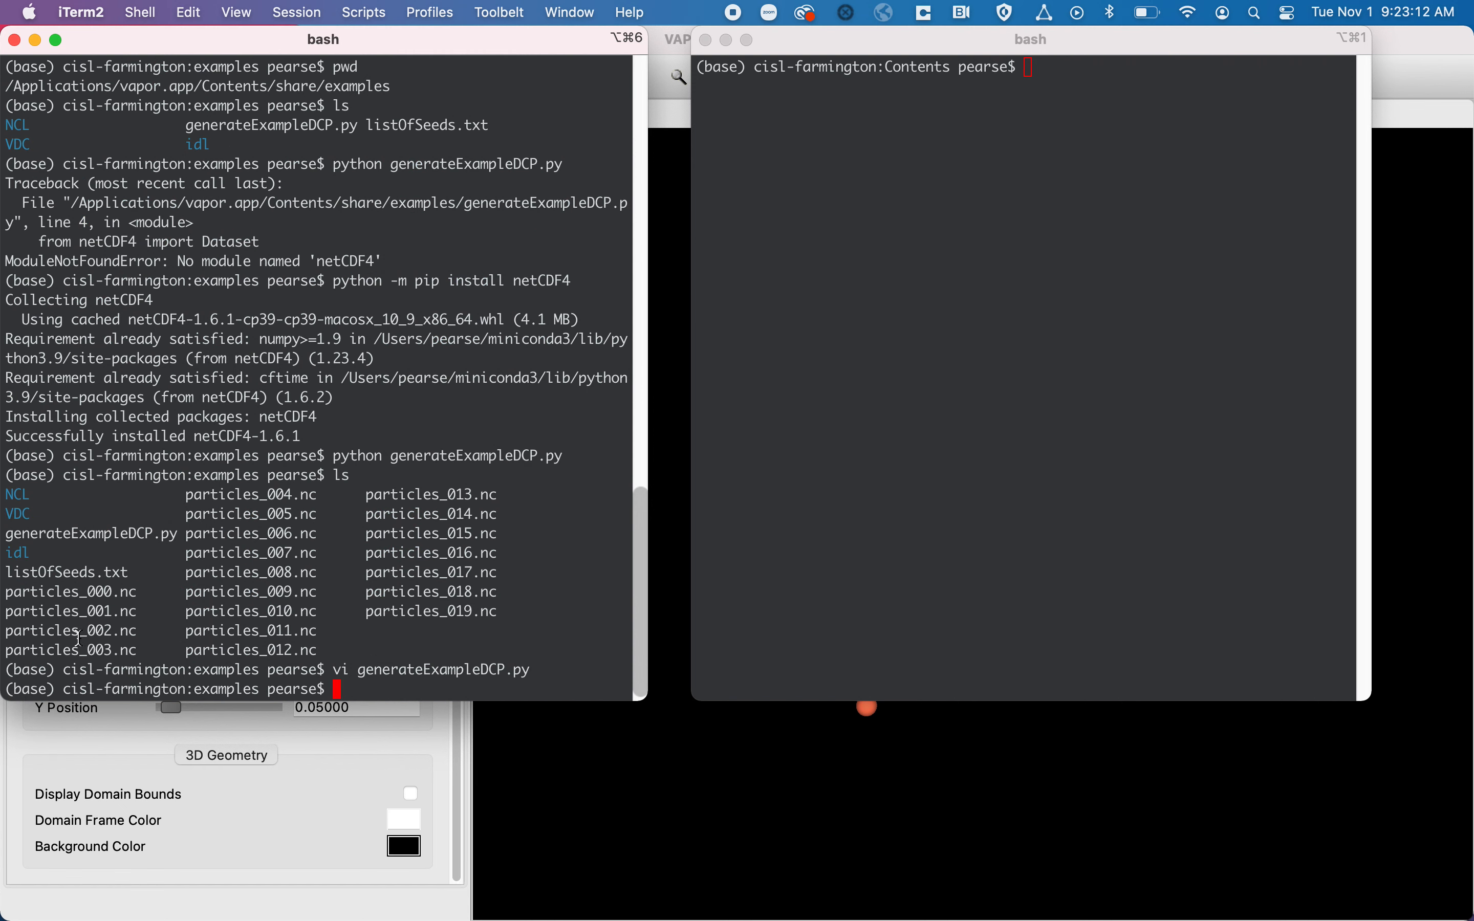
left_click_drag(10, 592, 169, 633)
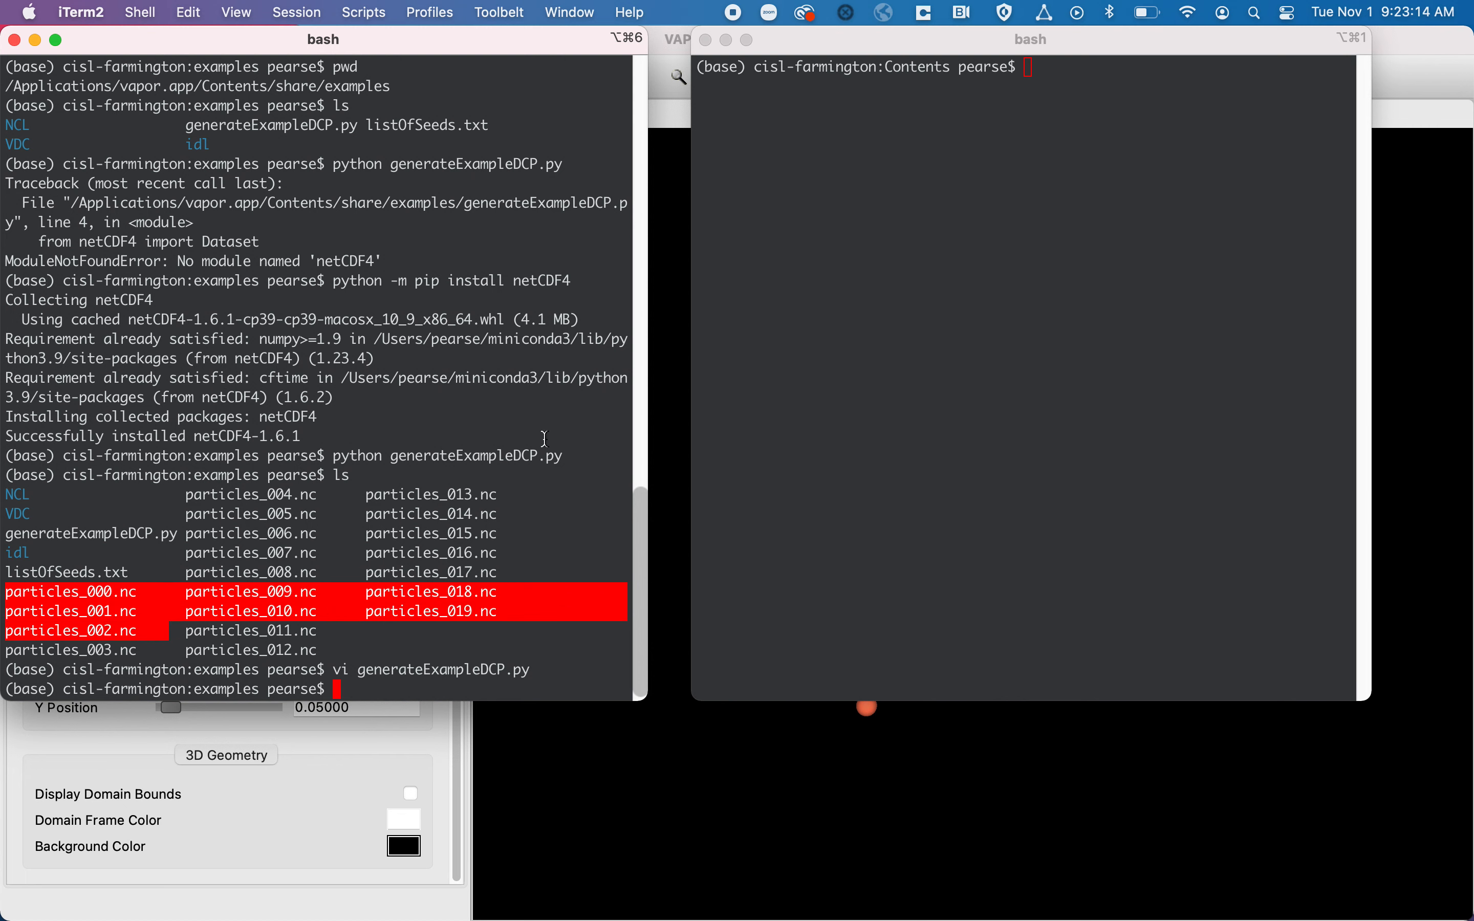
- Close the open VAPOR session and relaunch VAPOR to get an empty session
left_click(391, 774)
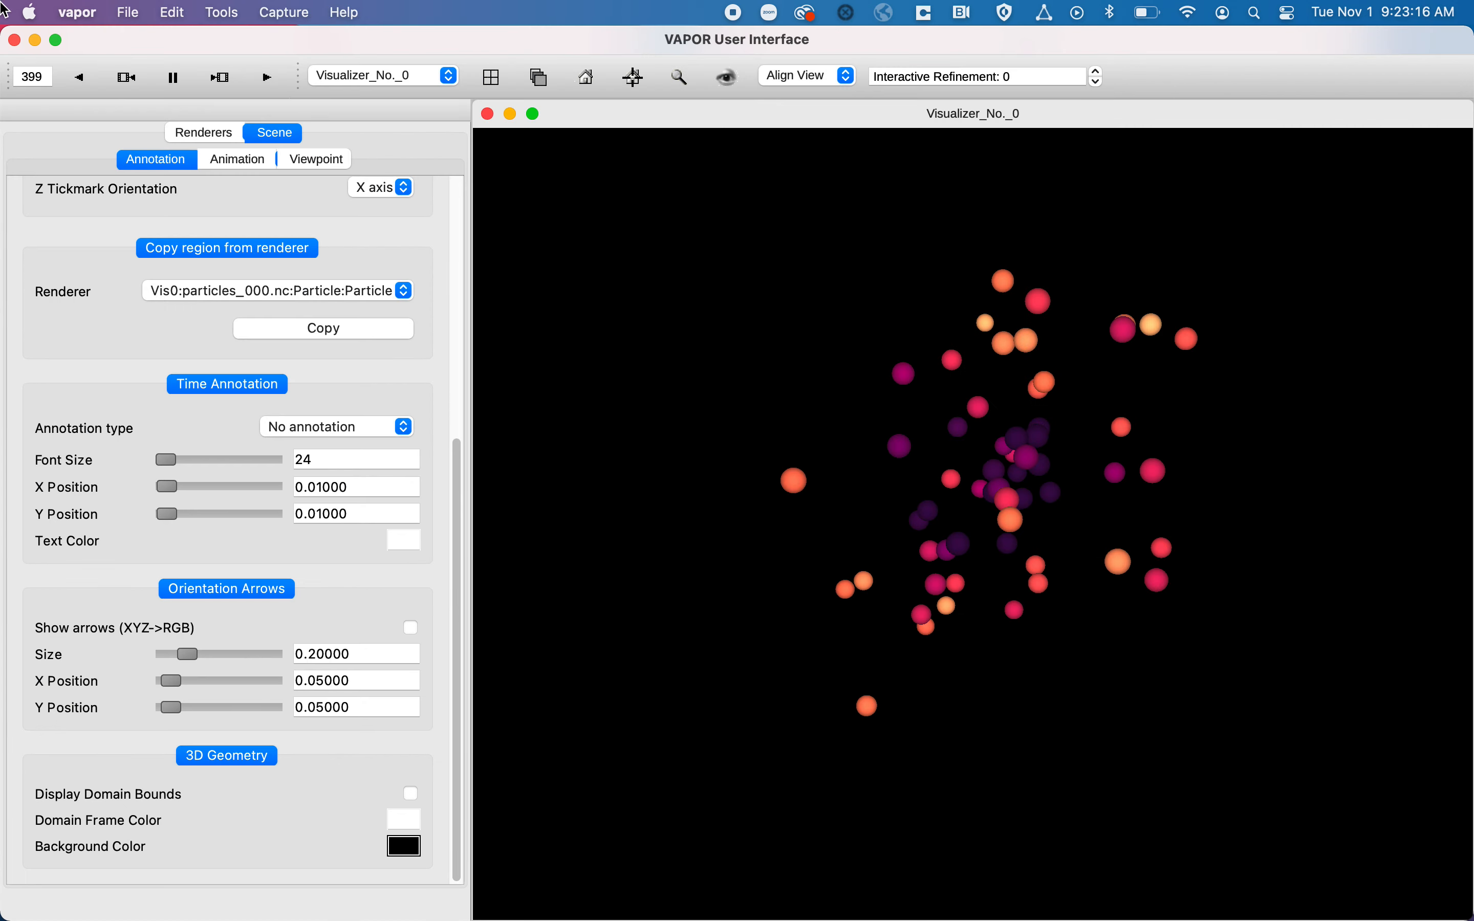
left_click(15, 39)
mouse_move(792, 908)
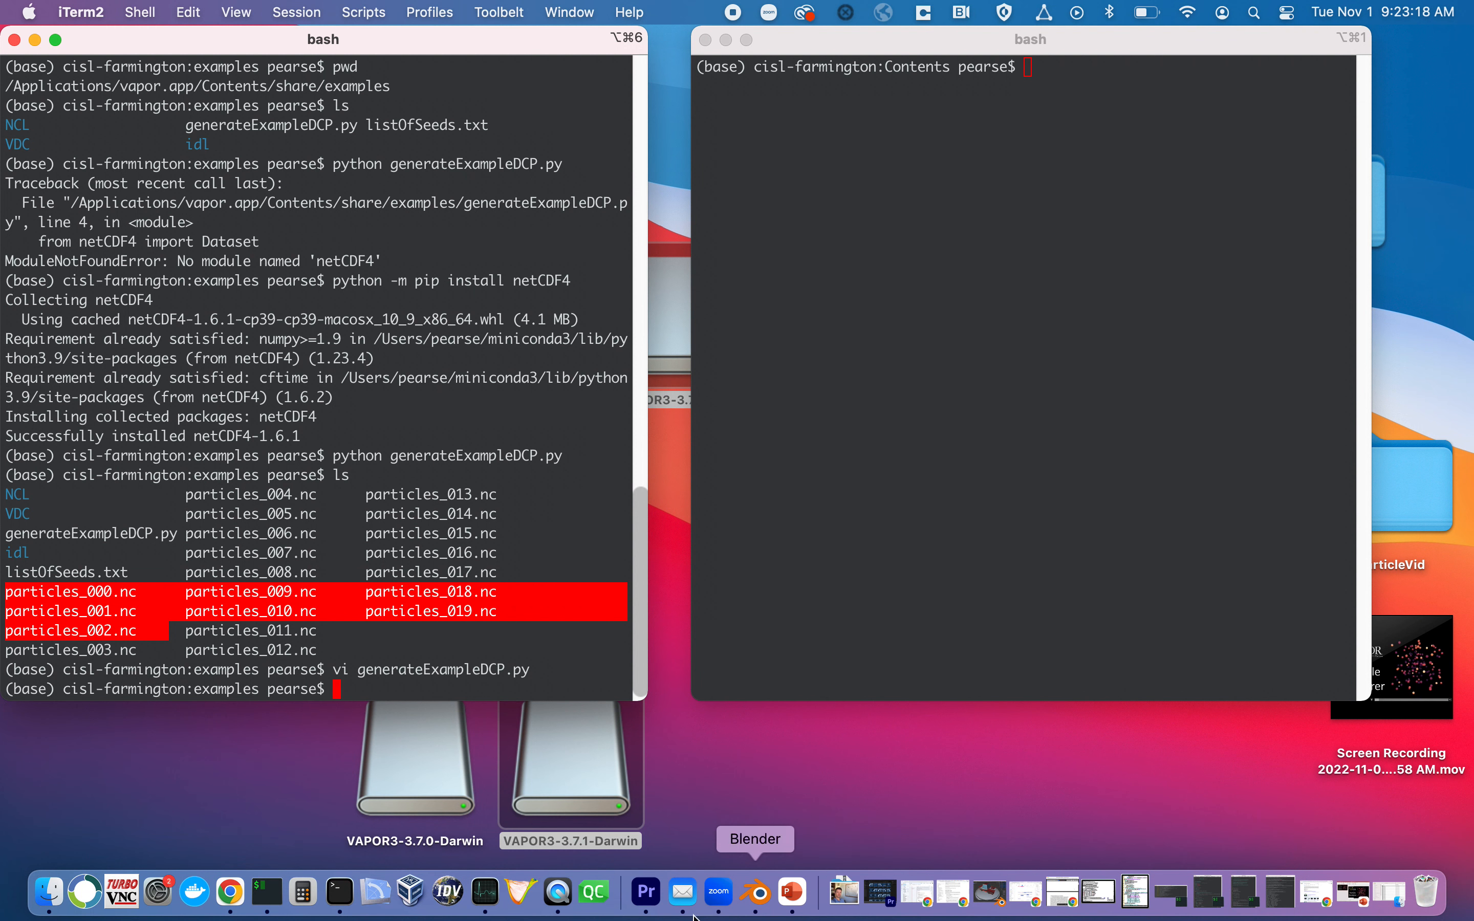
right_click(525, 899)
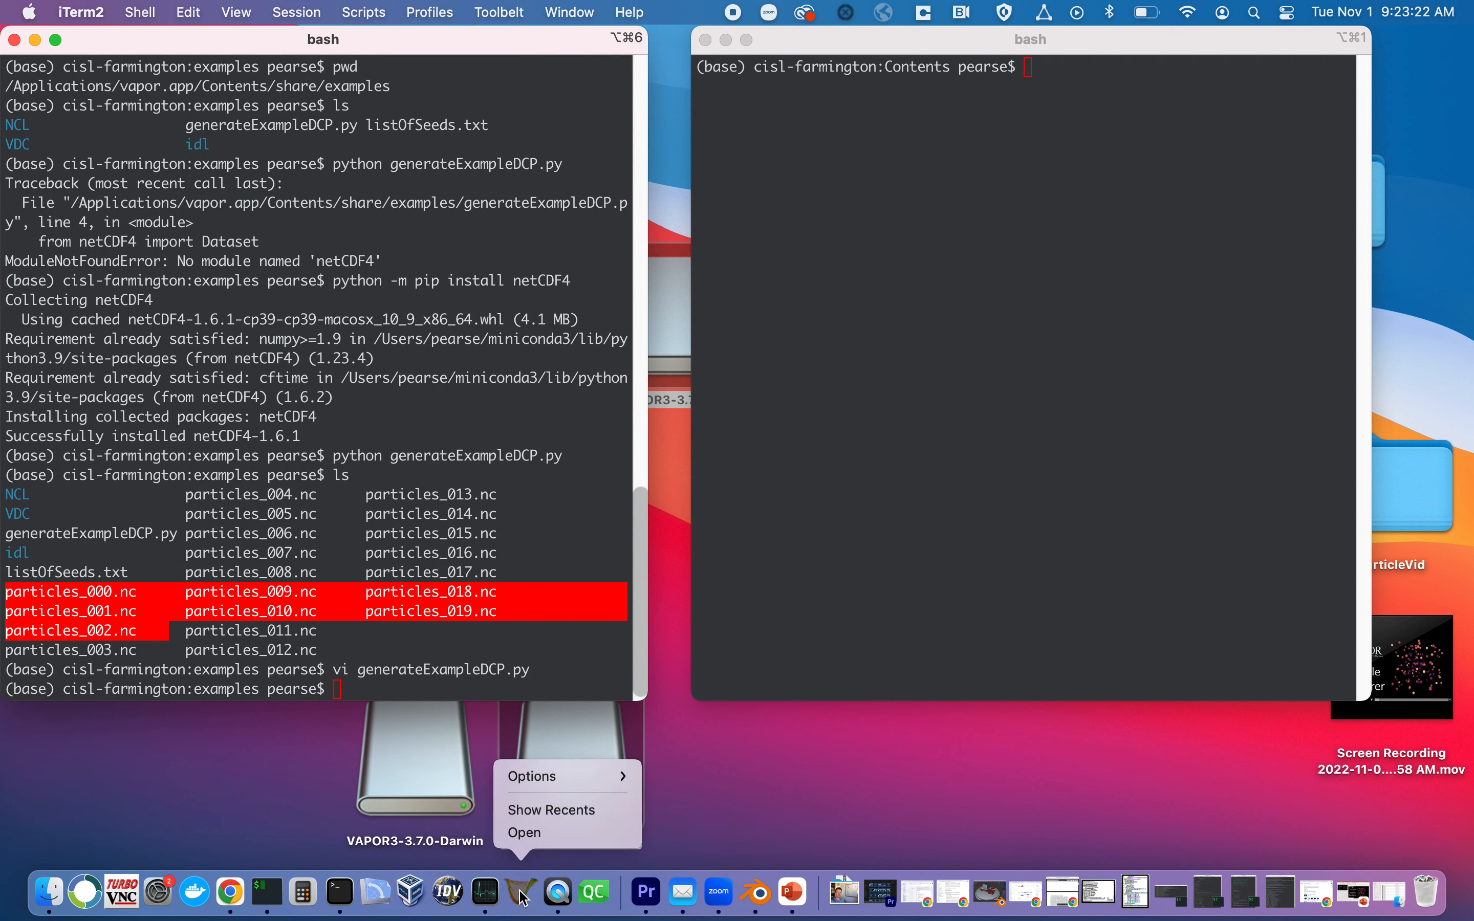
left_click(525, 896)
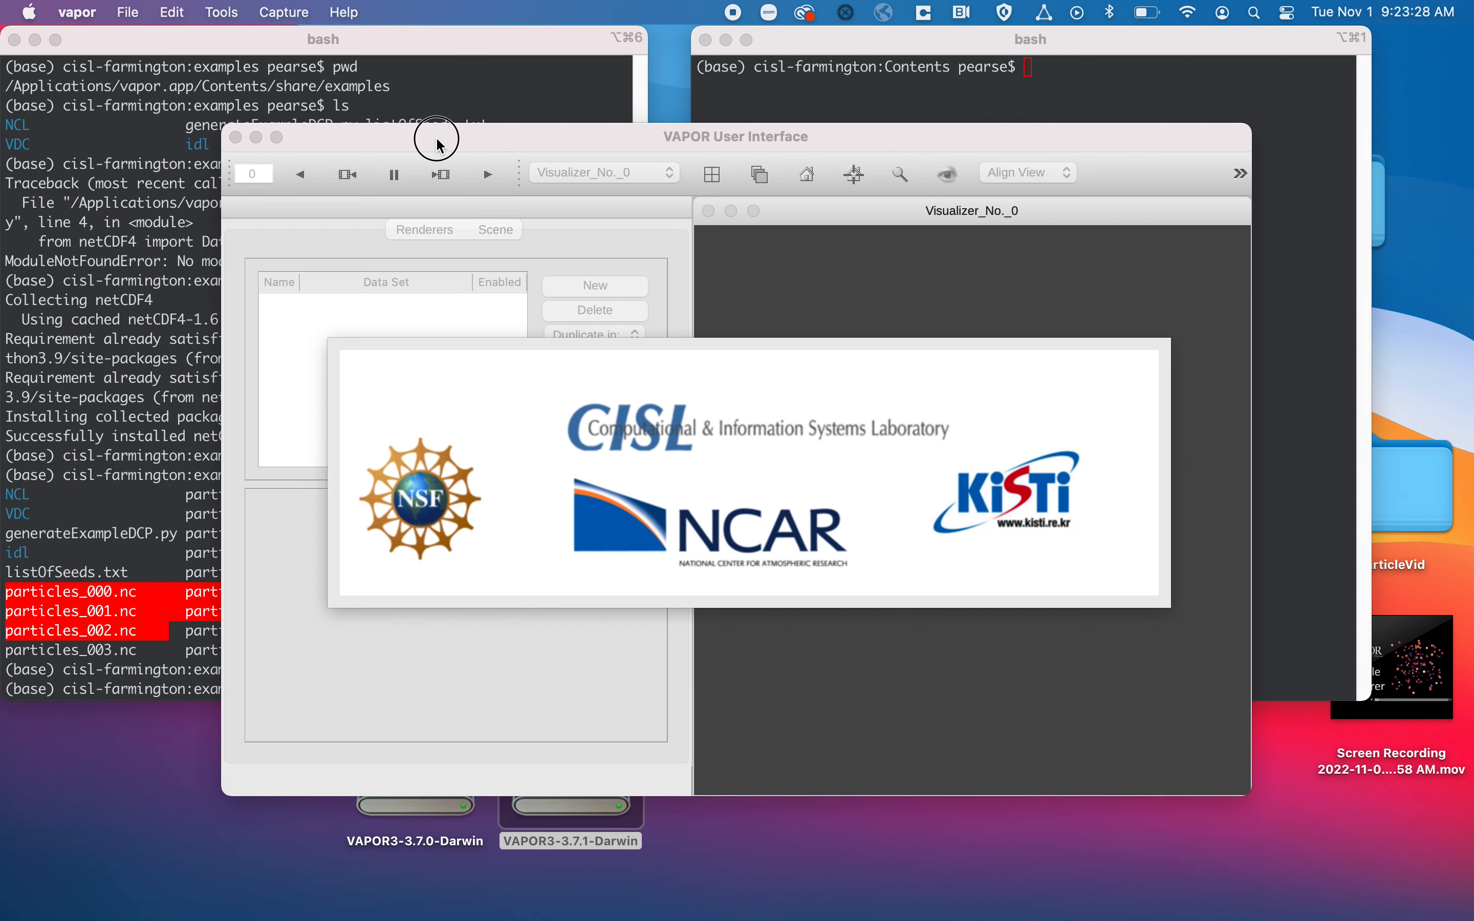
- Start importing a Data Collection Particles (DCP) dataset into the empty session
left_click(141, 13)
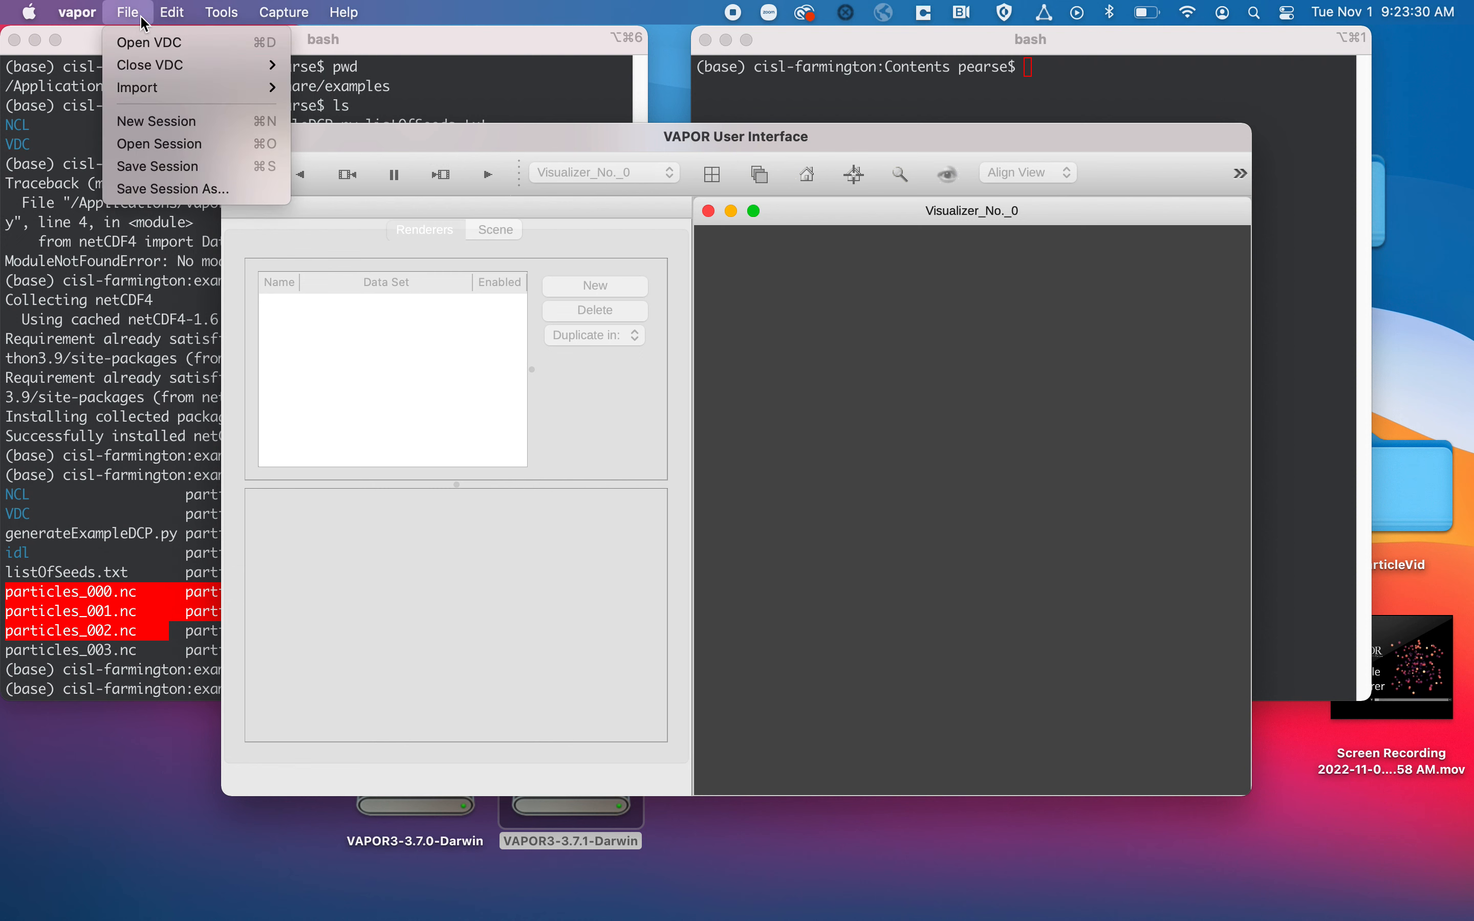
mouse_move(163, 87)
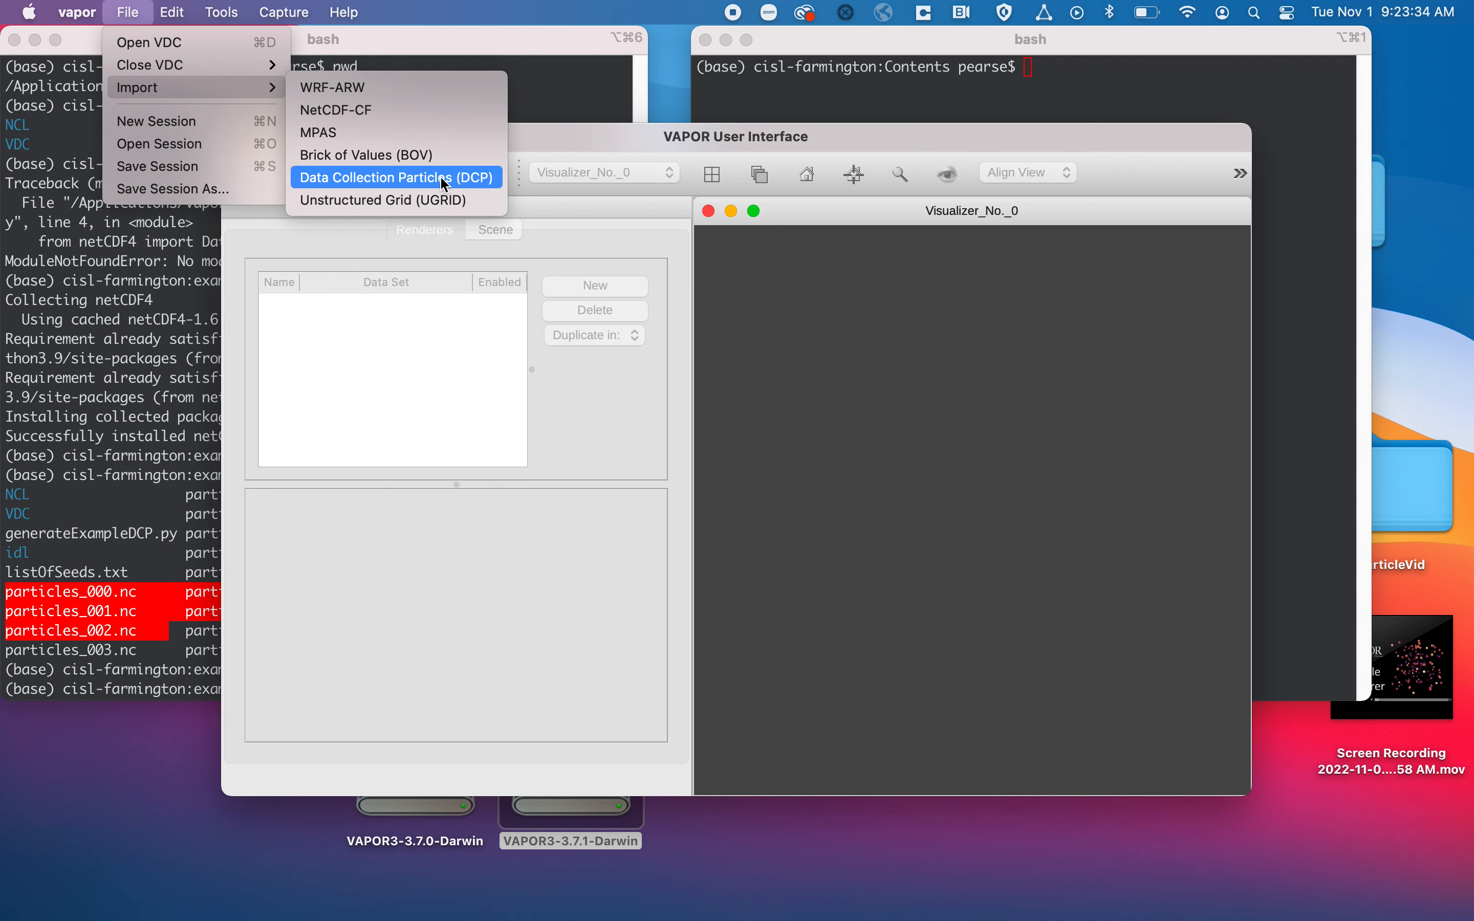
left_click(469, 177)
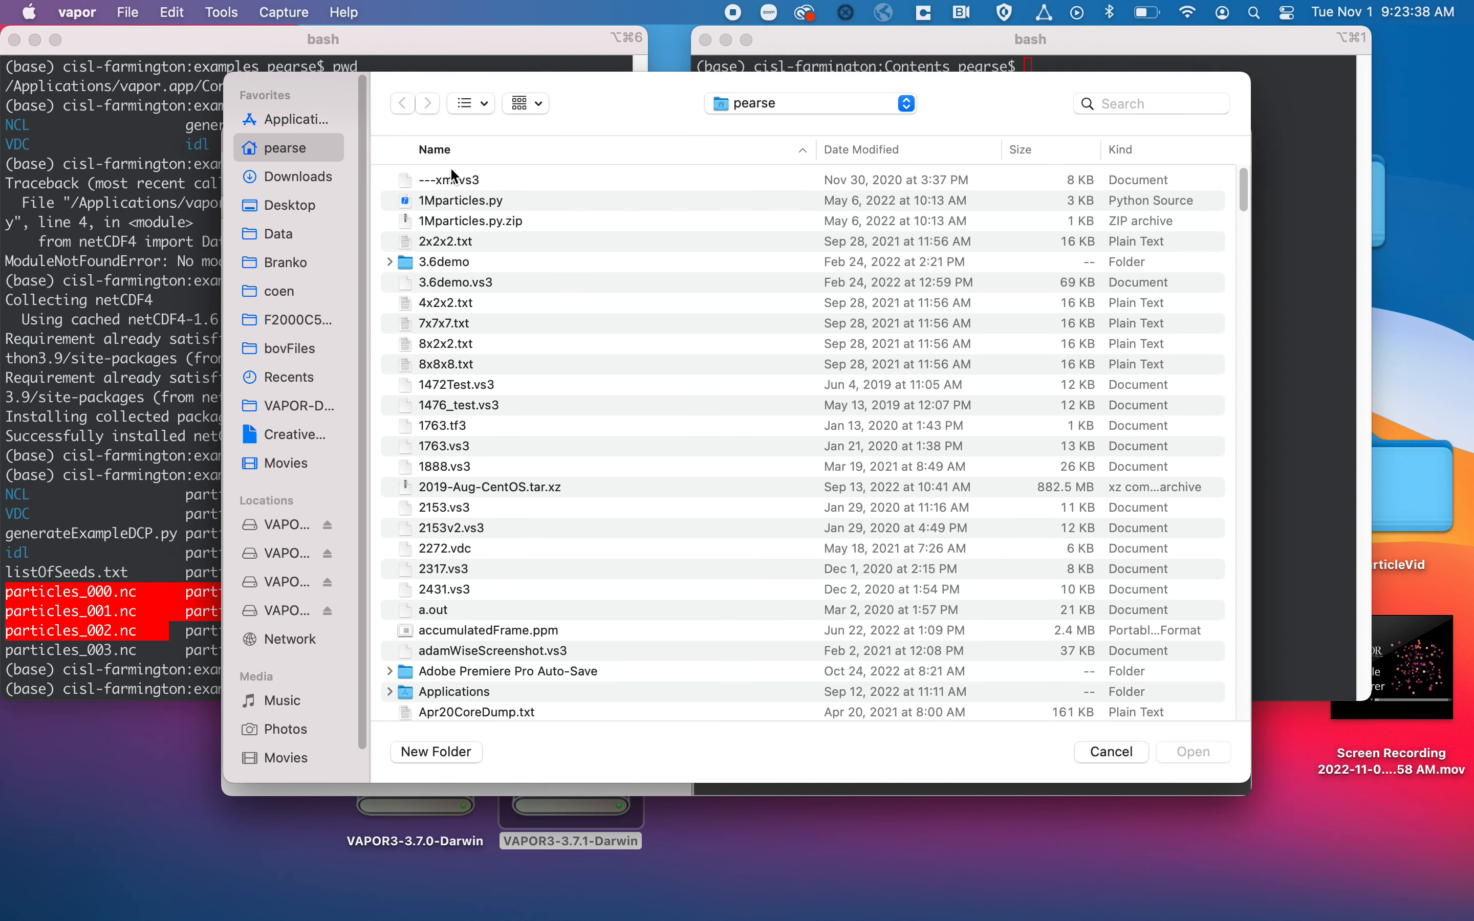
- Try to reach the example files inside the vapor application in the Macintosh HD Applications folder
left_click(624, 244)
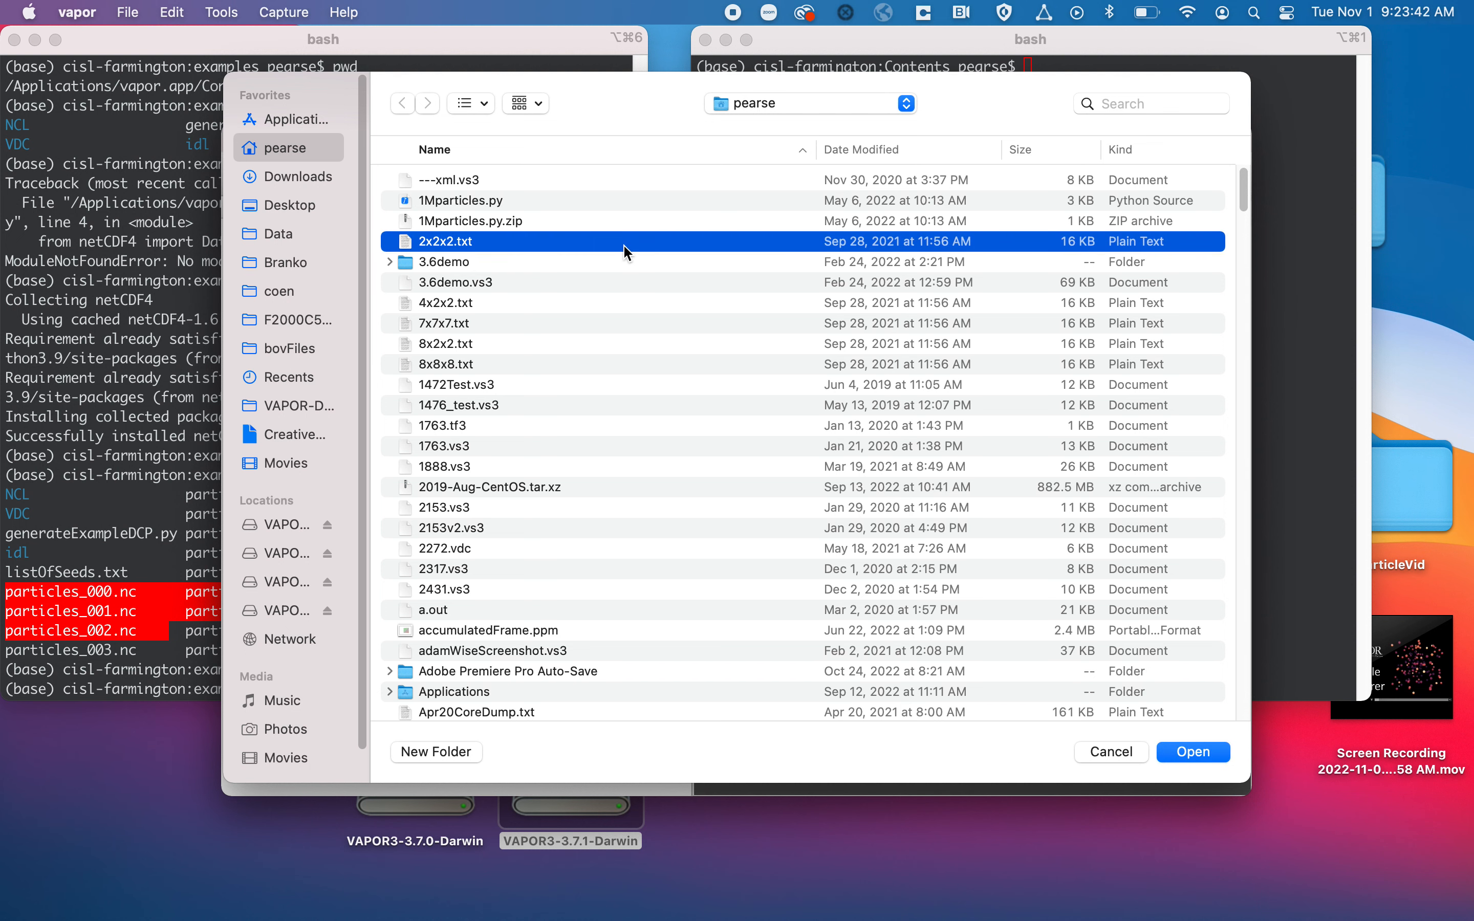
key("super+Up")
key("super+Up")
double_click(505, 179)
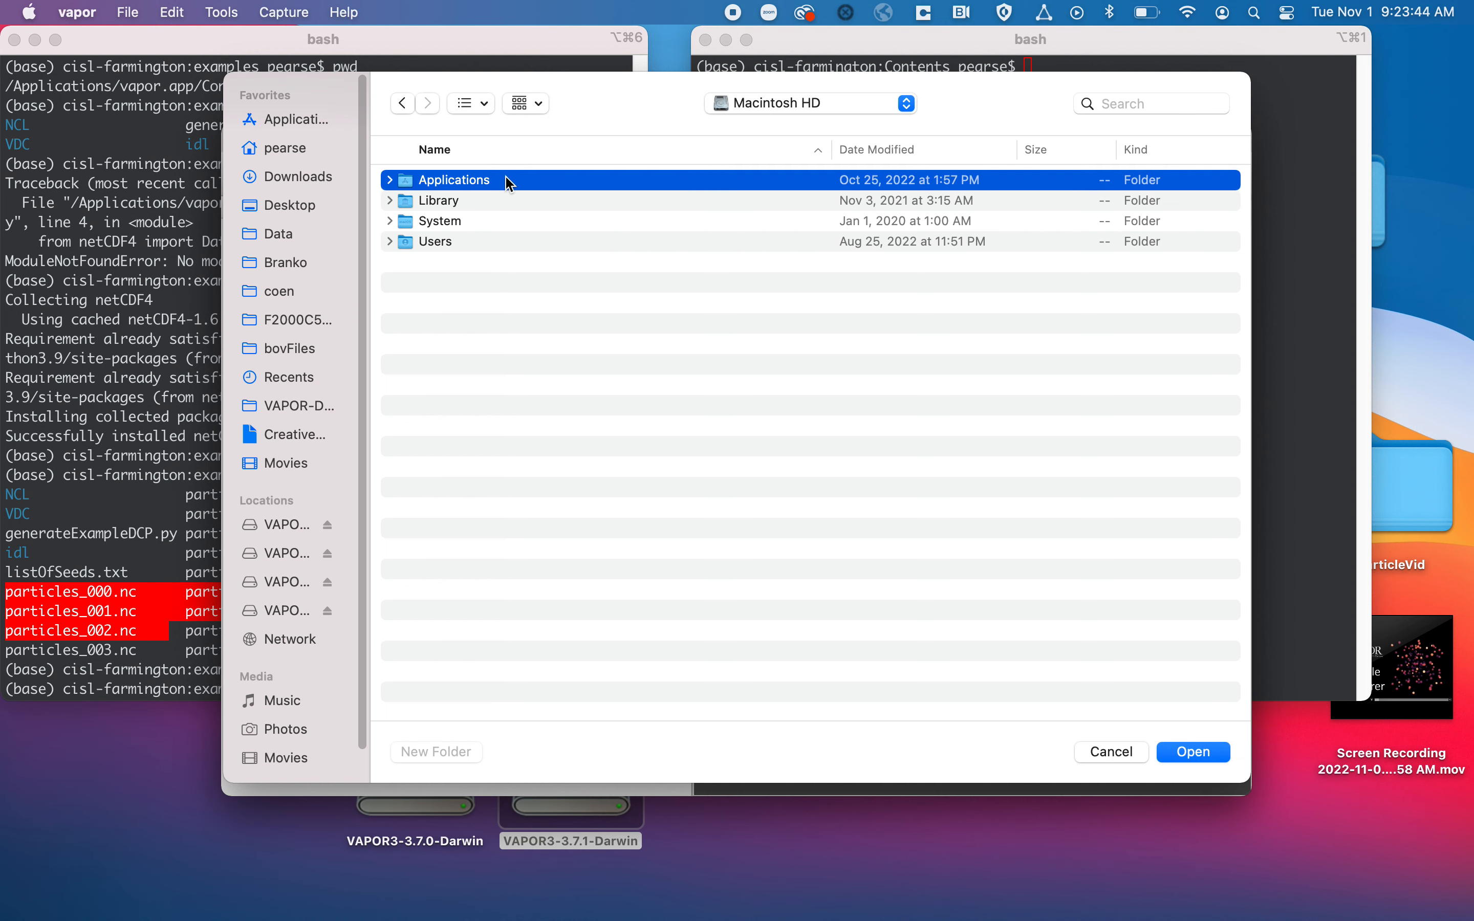
scroll(473, 346, "down", 15)
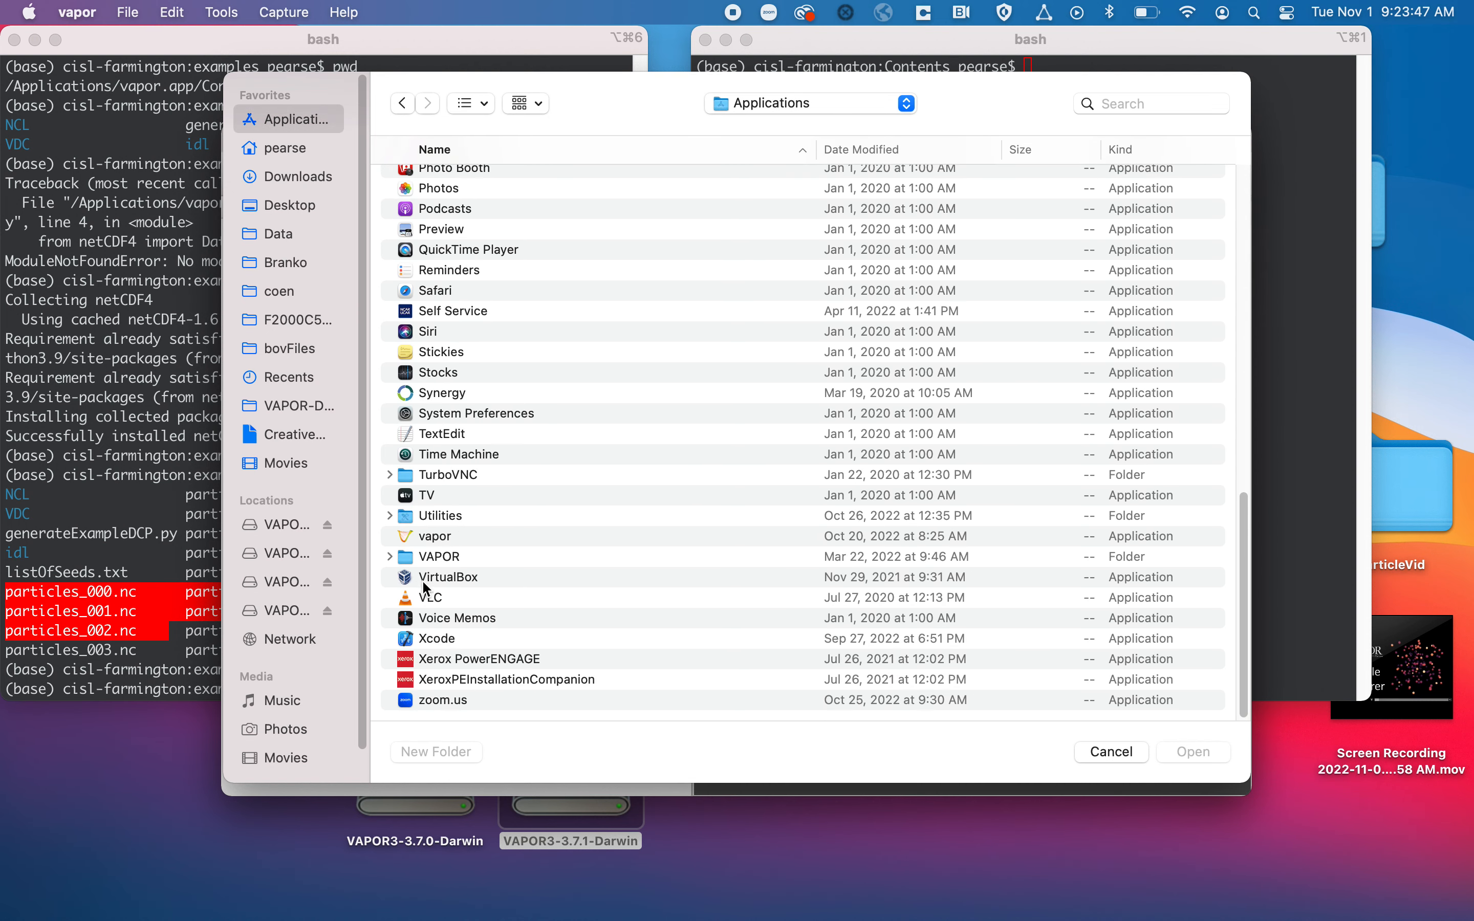
left_click(430, 536)
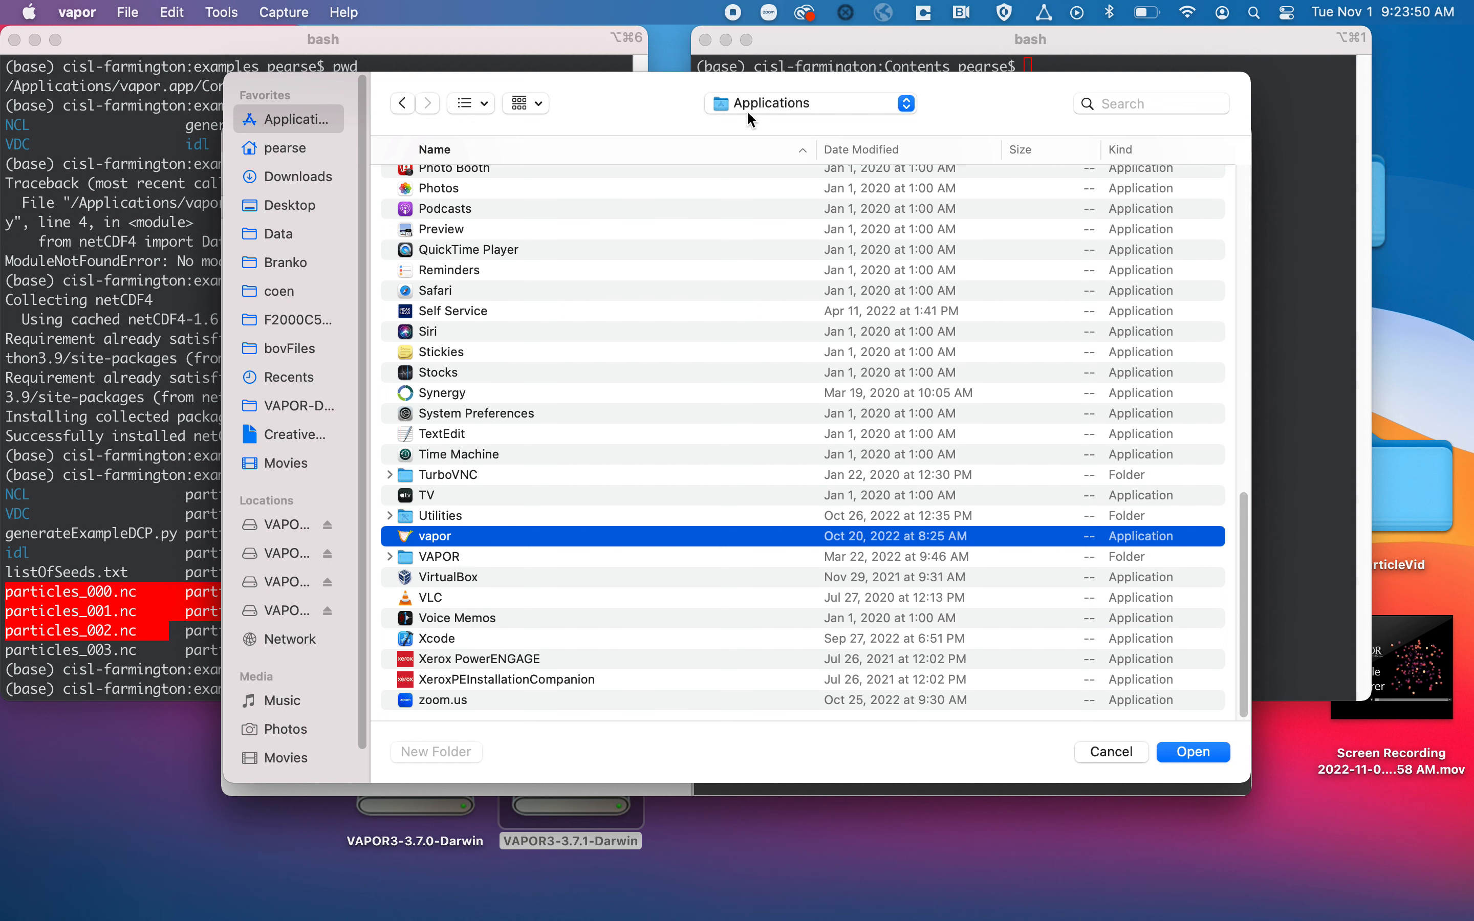
right_click(431, 542)
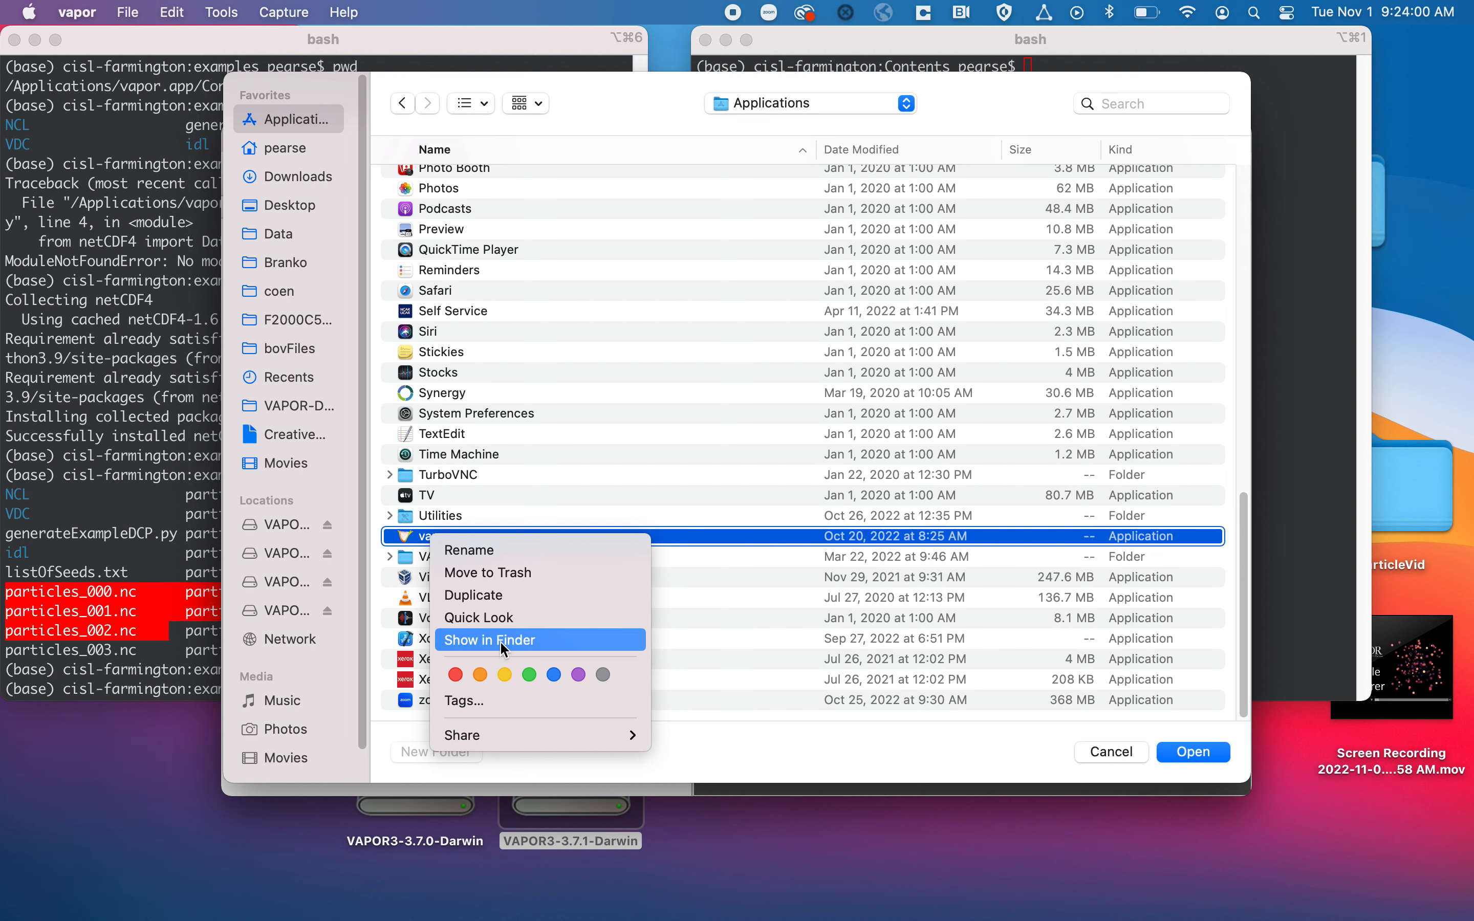
left_click(403, 538)
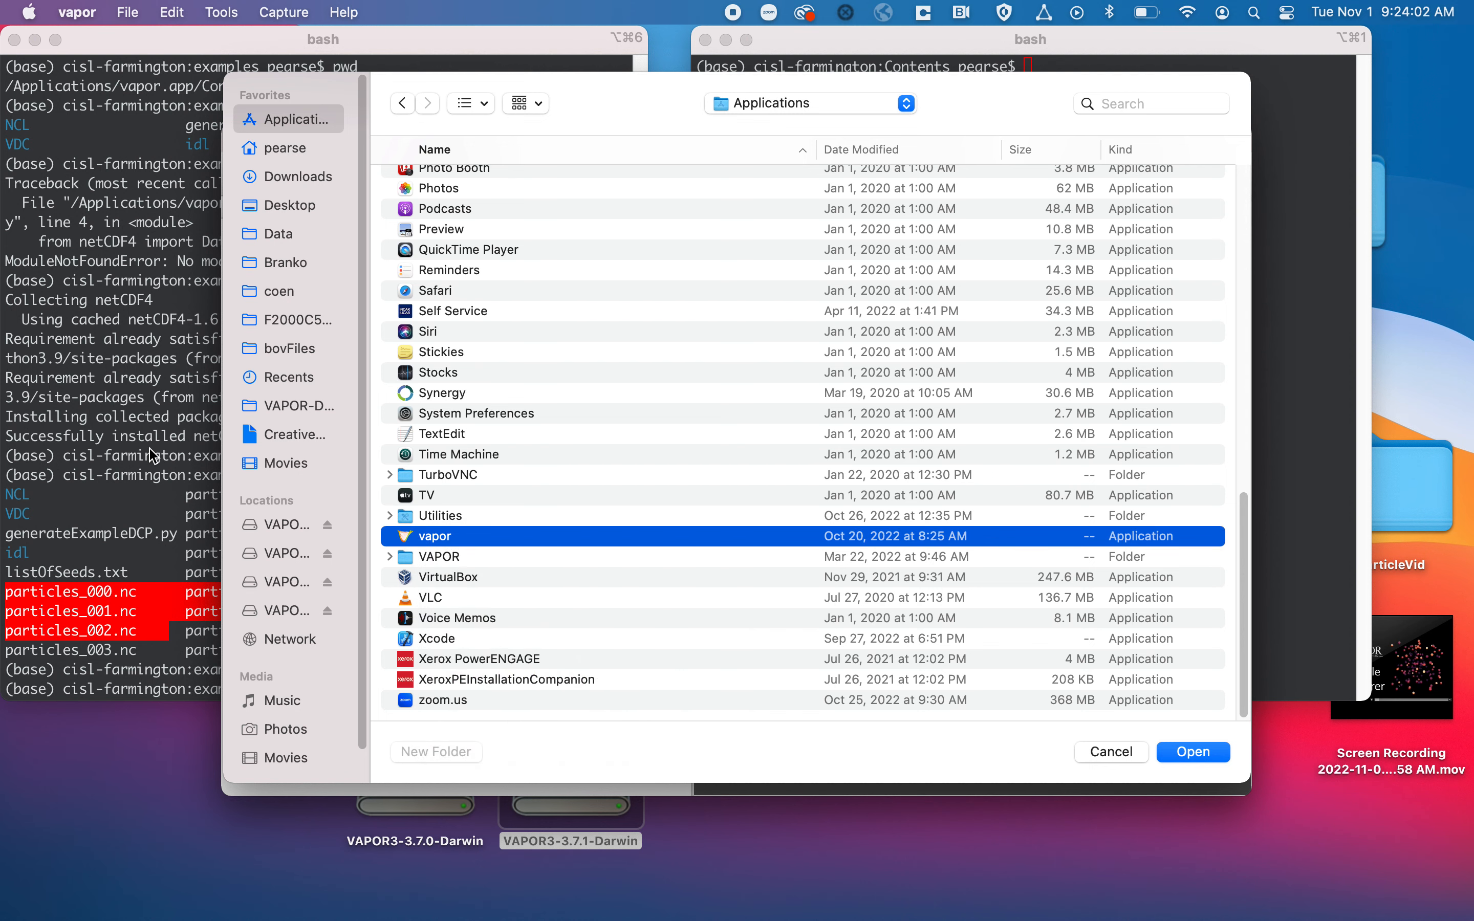
- In the terminal, move all particles_0* files from the examples folder to ~/Desktop/
left_click(163, 454)
type("mv par")
key("Tab")
type("* ~/D")
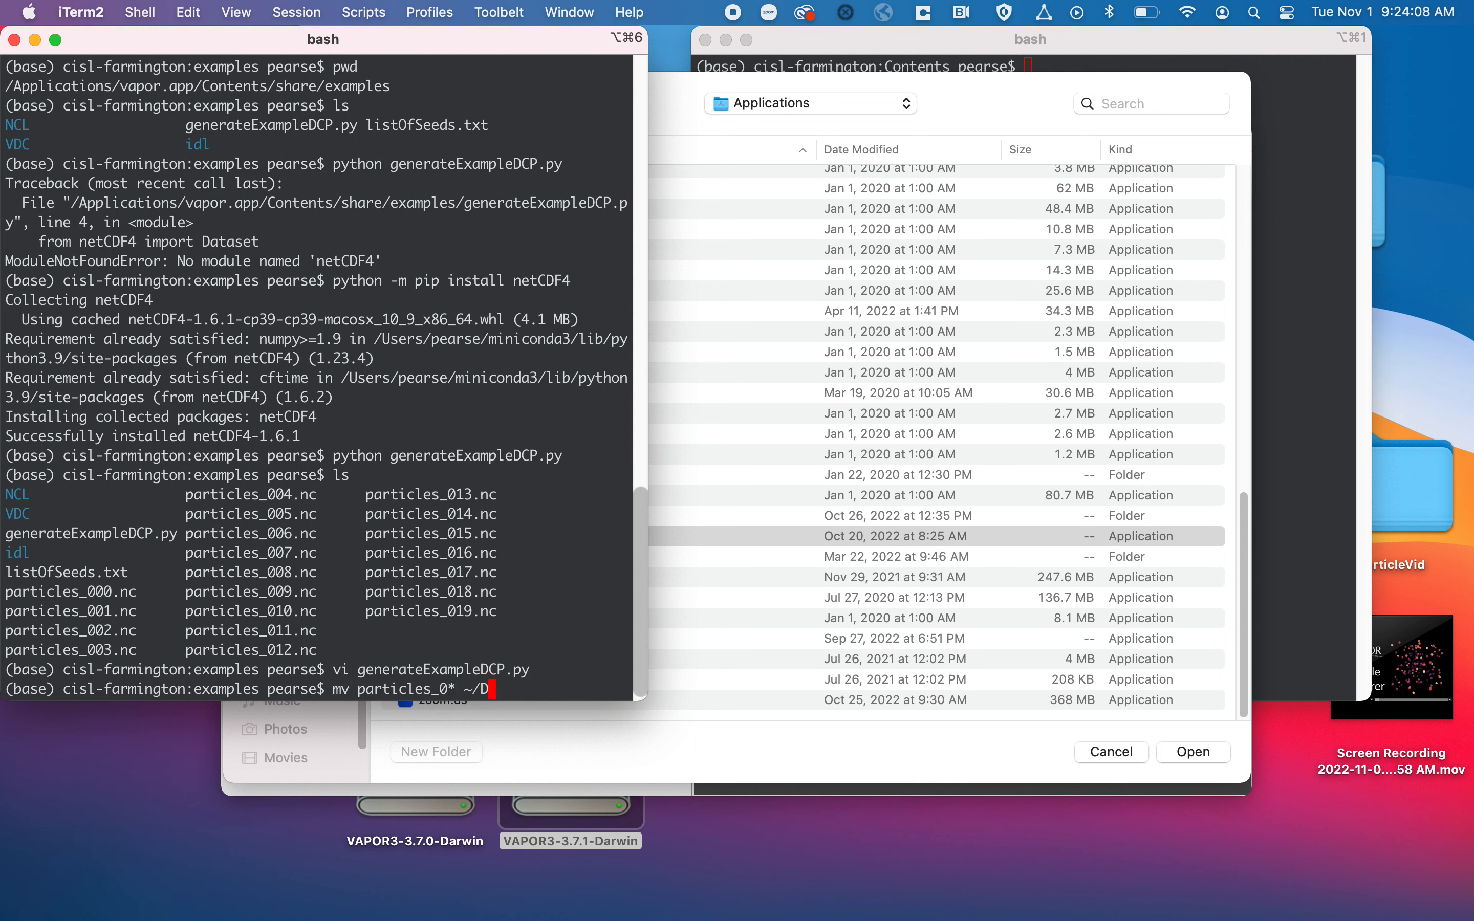
type("esktop/")
key("Return")
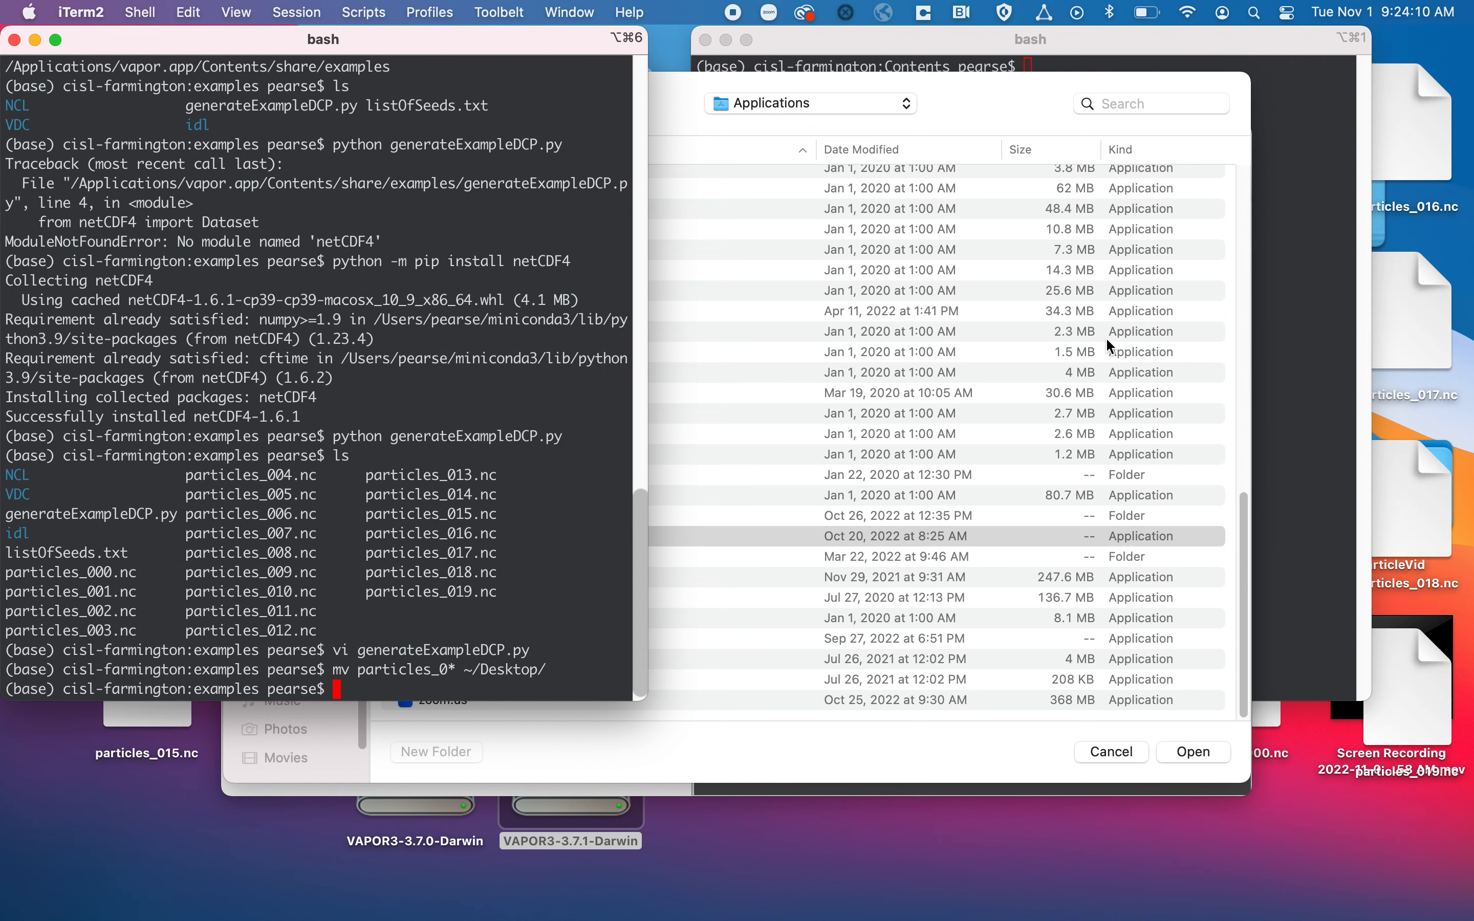
- In VAPOR's import dialog, open particles_000.nc through particles_019.nc from the Desktop folder
left_click(849, 269)
left_click(280, 205)
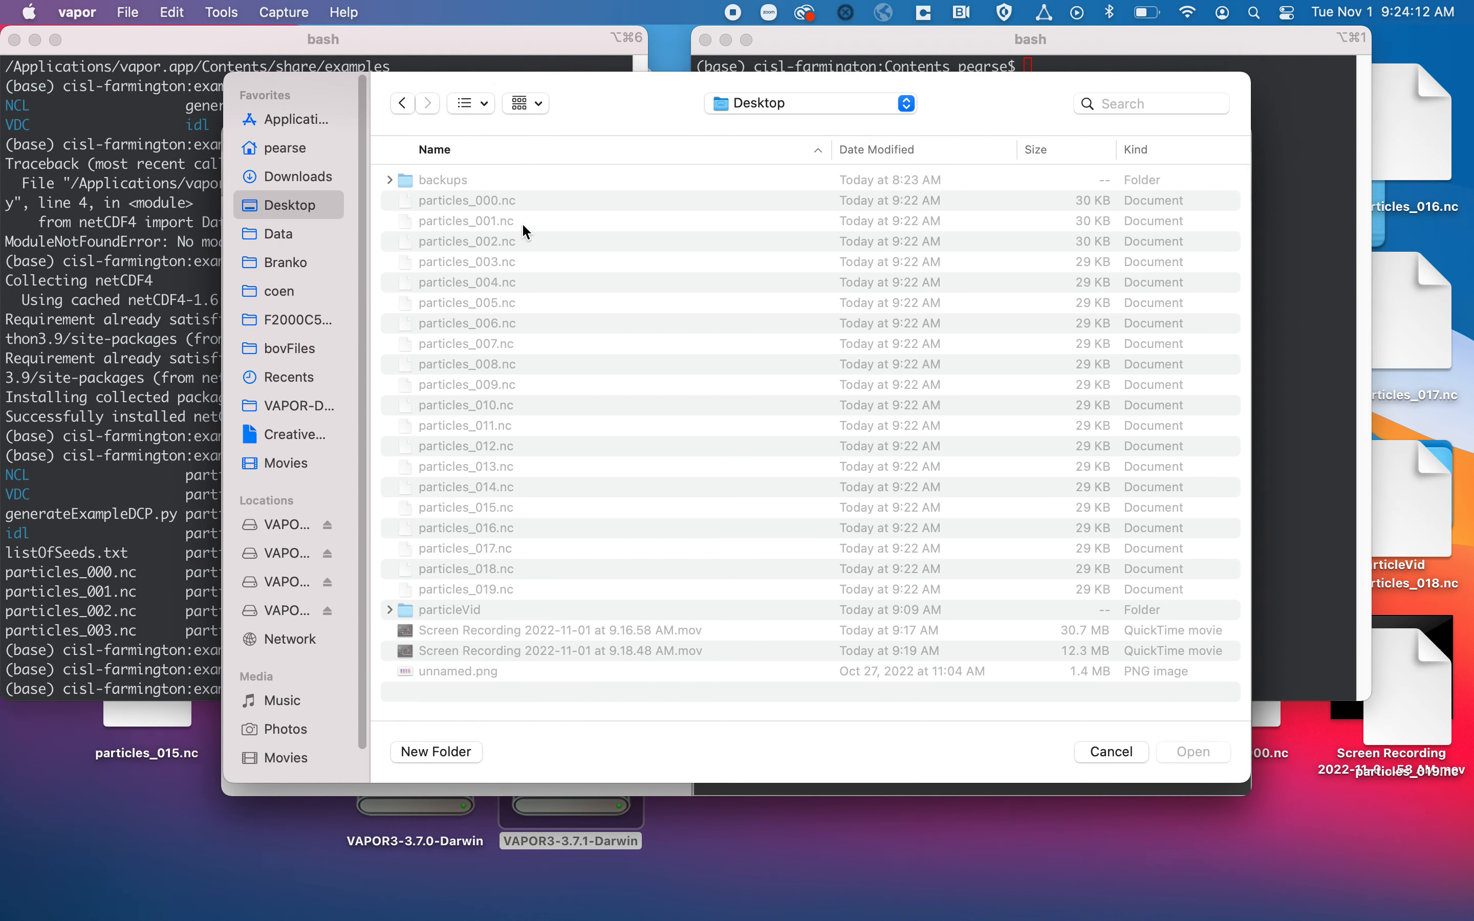
left_click(503, 200)
left_click(515, 591, "shift")
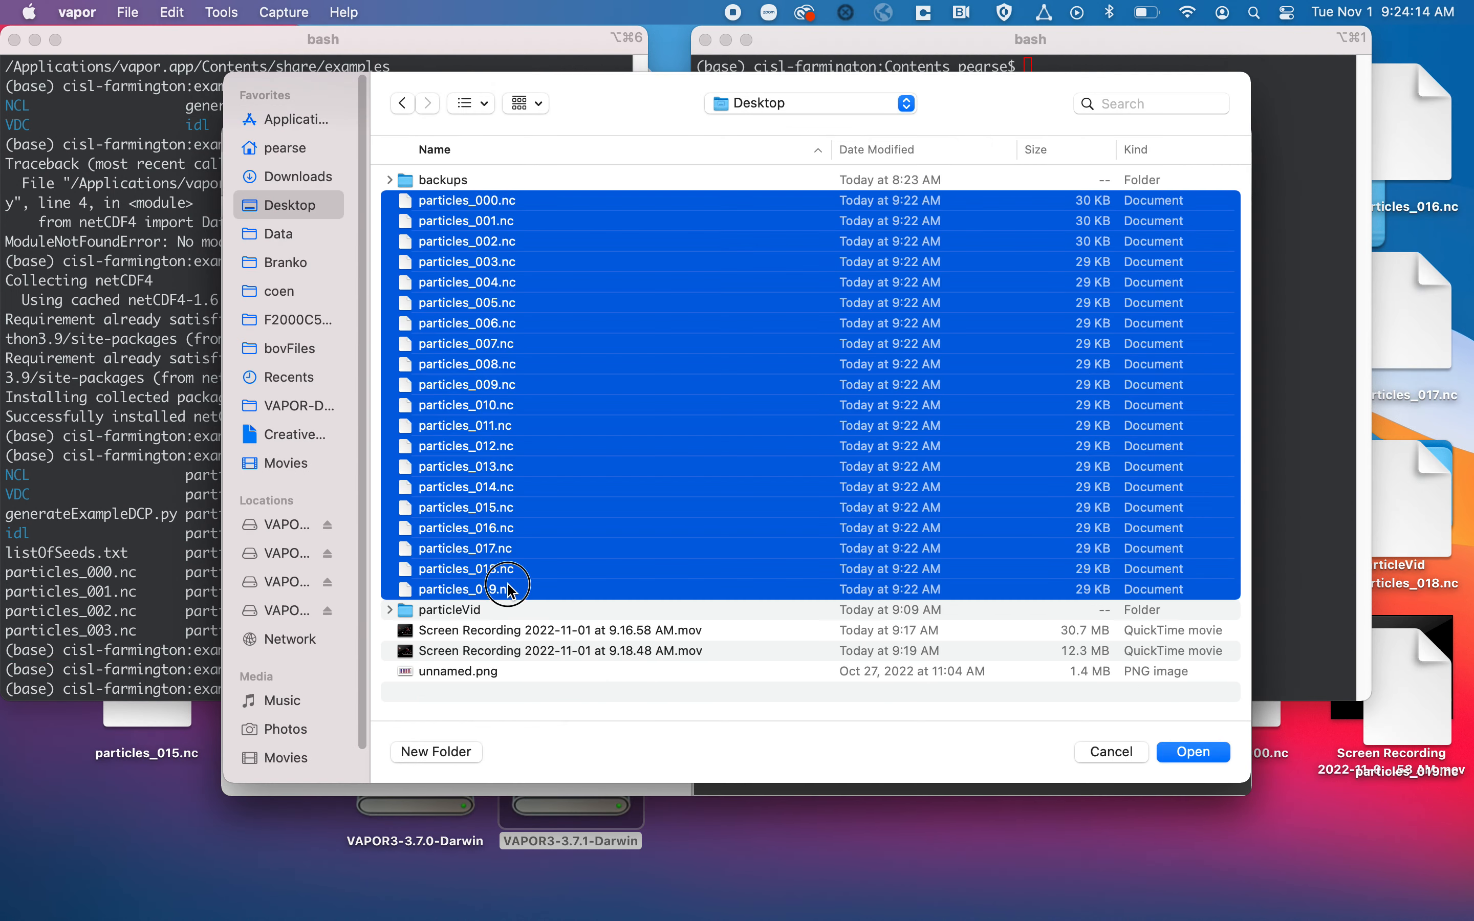
left_click(1188, 756)
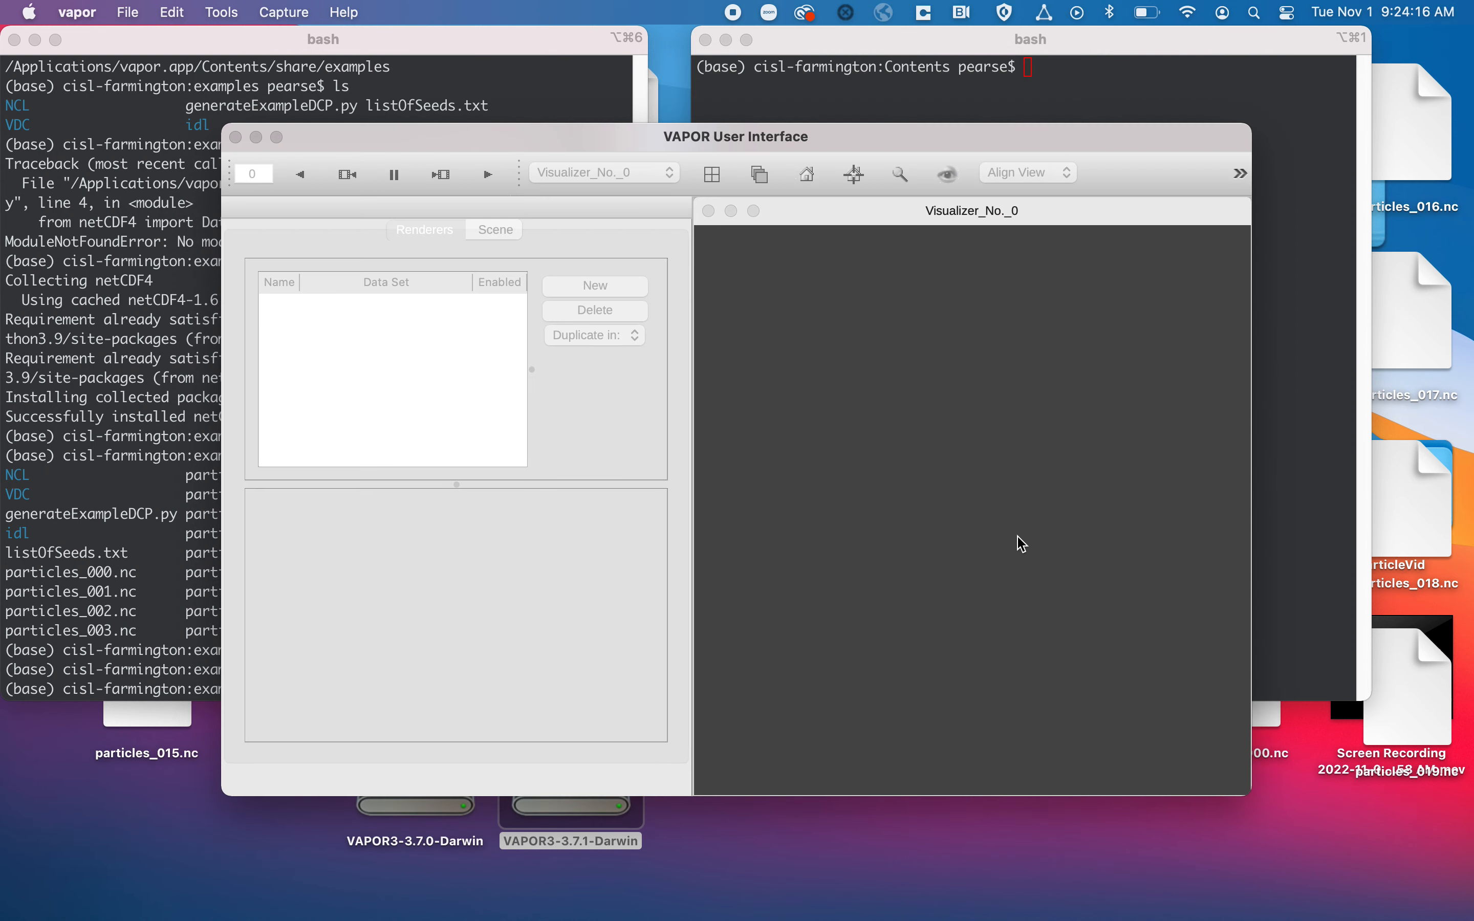
- Enlarge the VAPOR window so it fills the whole screen
left_click(1004, 556)
left_click_drag(1021, 740, 943, 588)
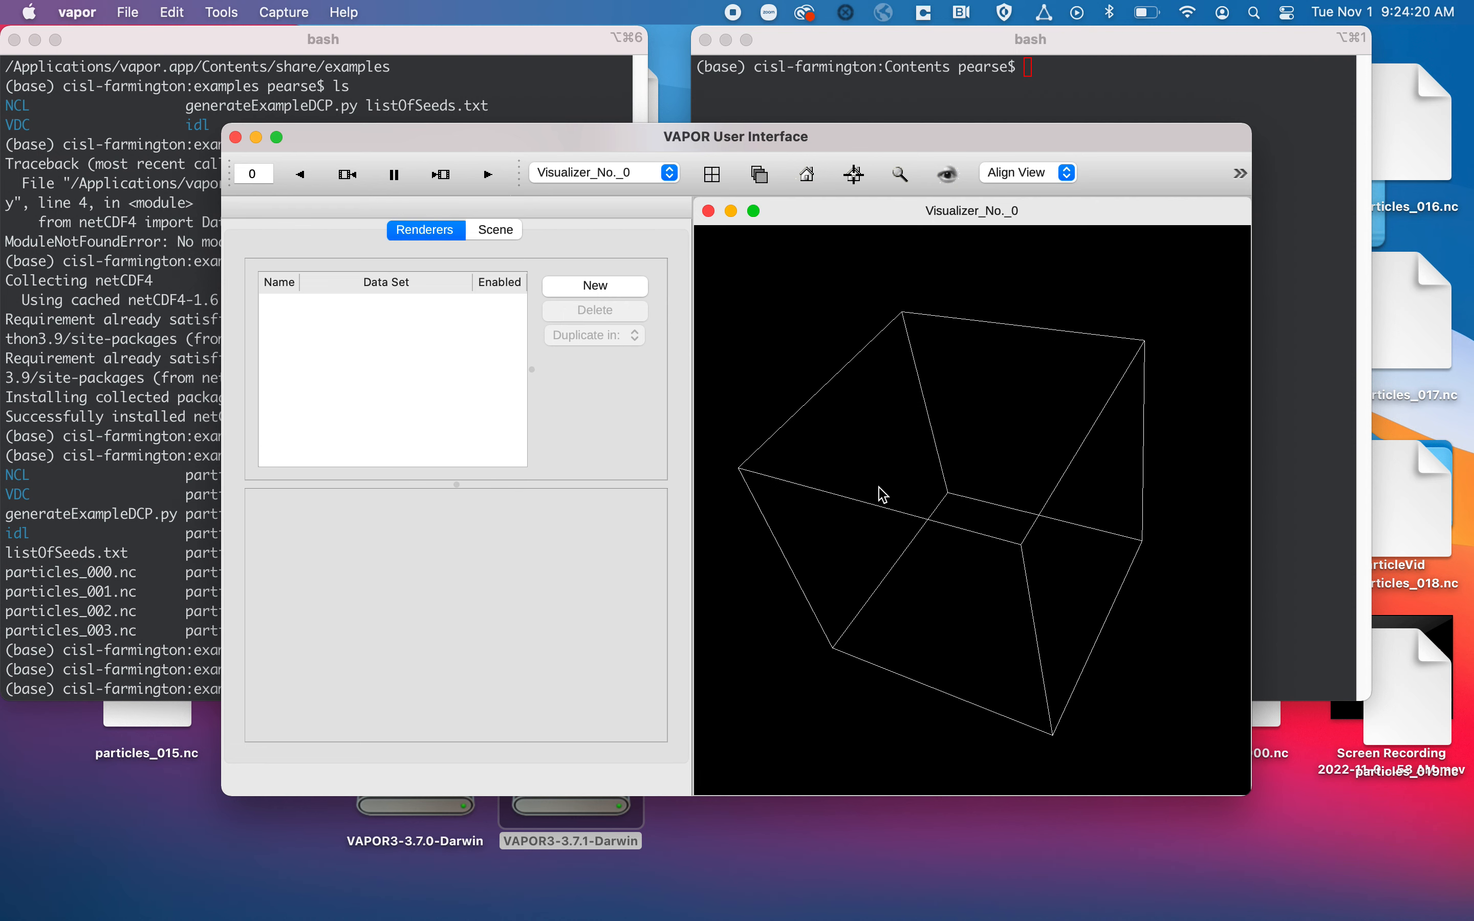
double_click(500, 130)
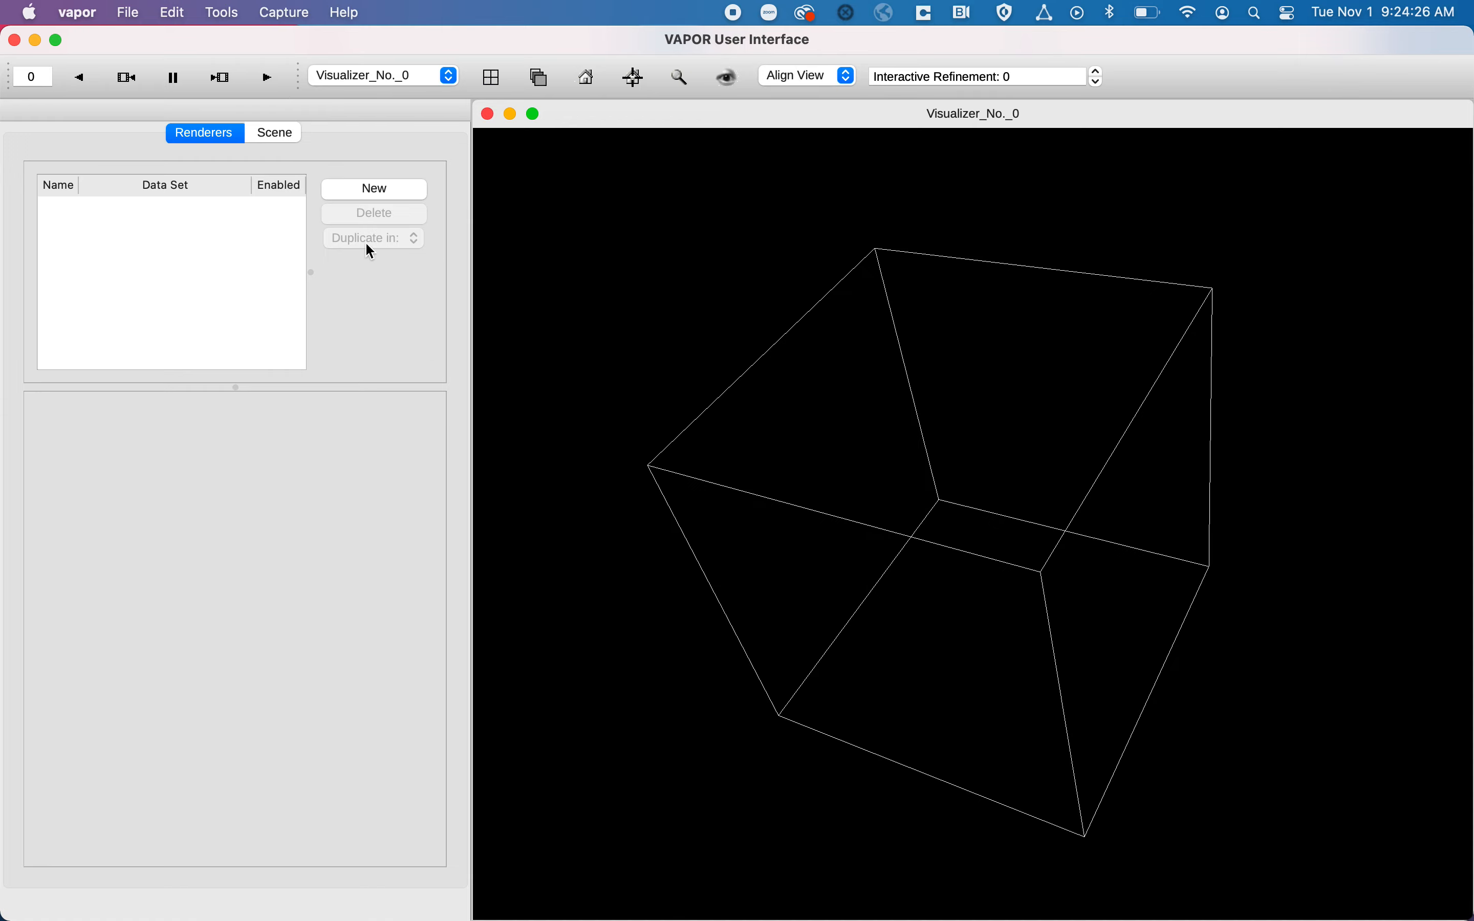
- Create a new Particle renderer for the particles_000.nc data source and enable it
left_click(374, 190)
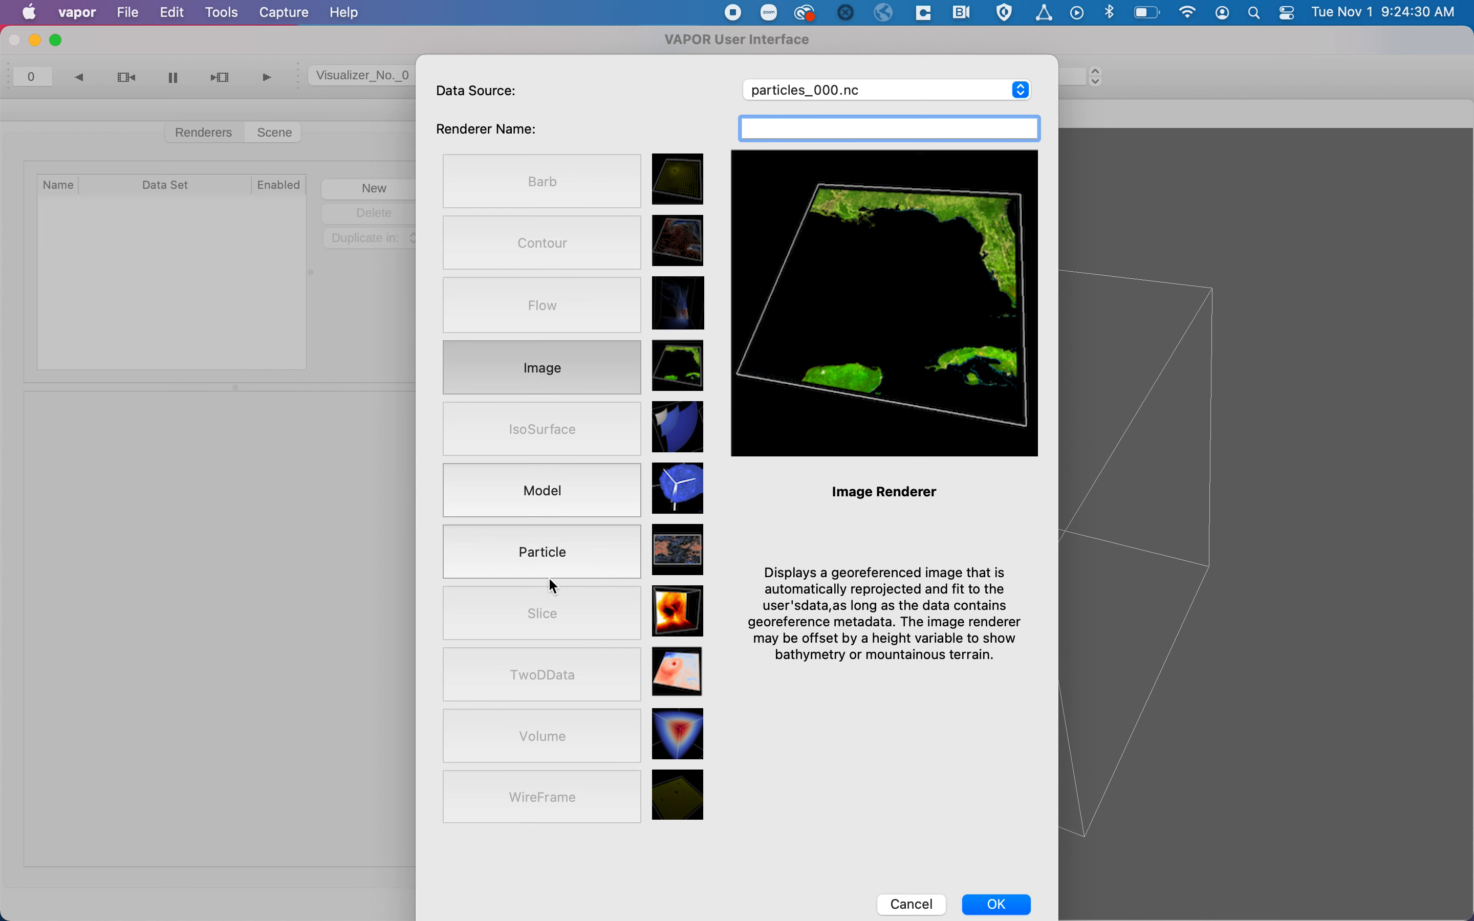
left_click(564, 554)
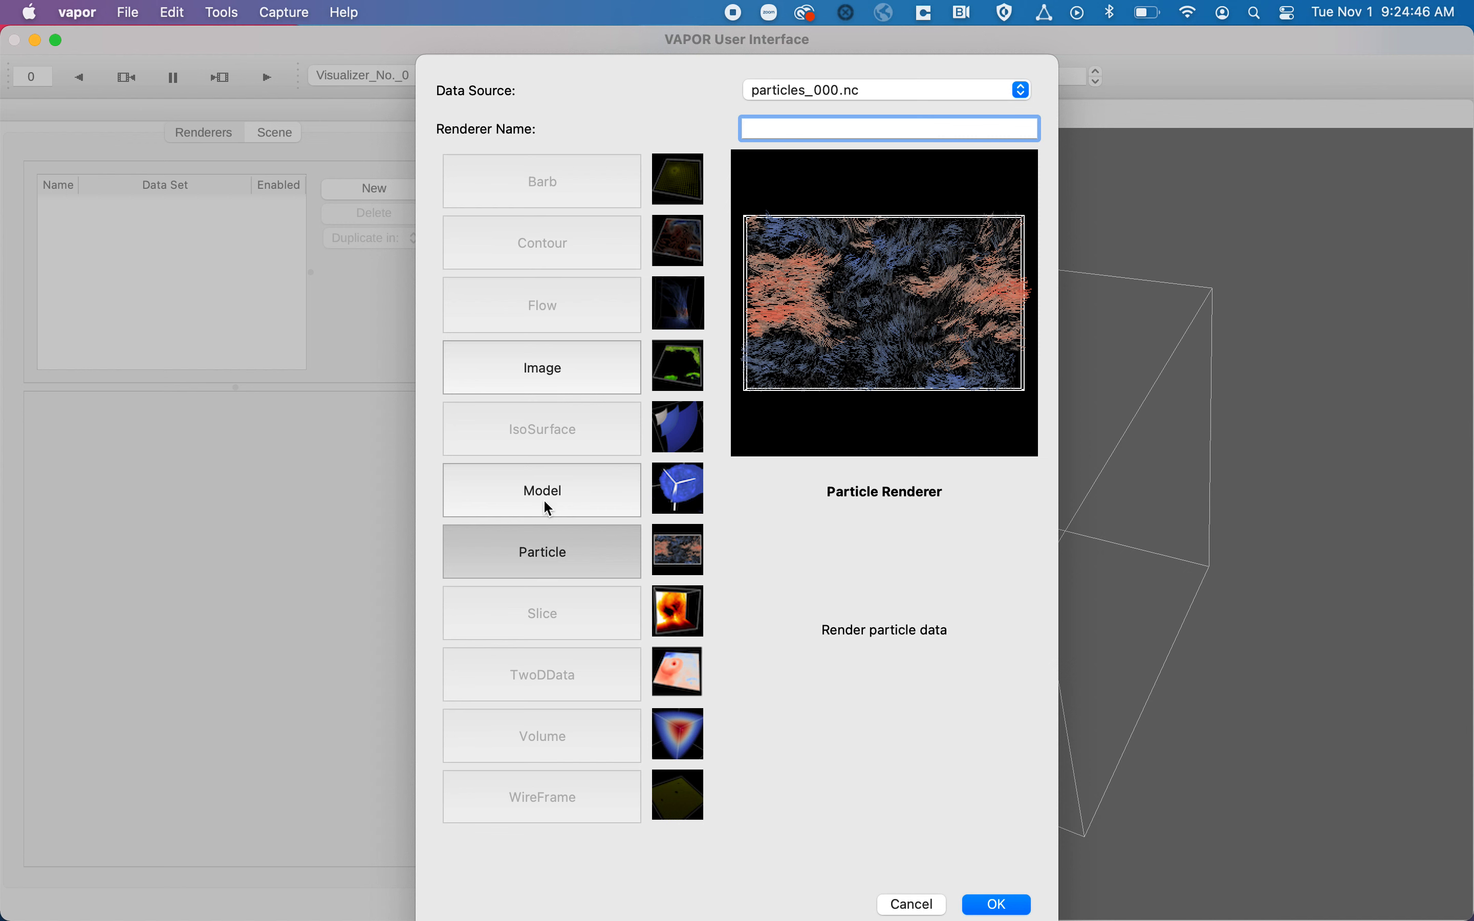
left_click(500, 547)
left_click(513, 553)
left_click(996, 904)
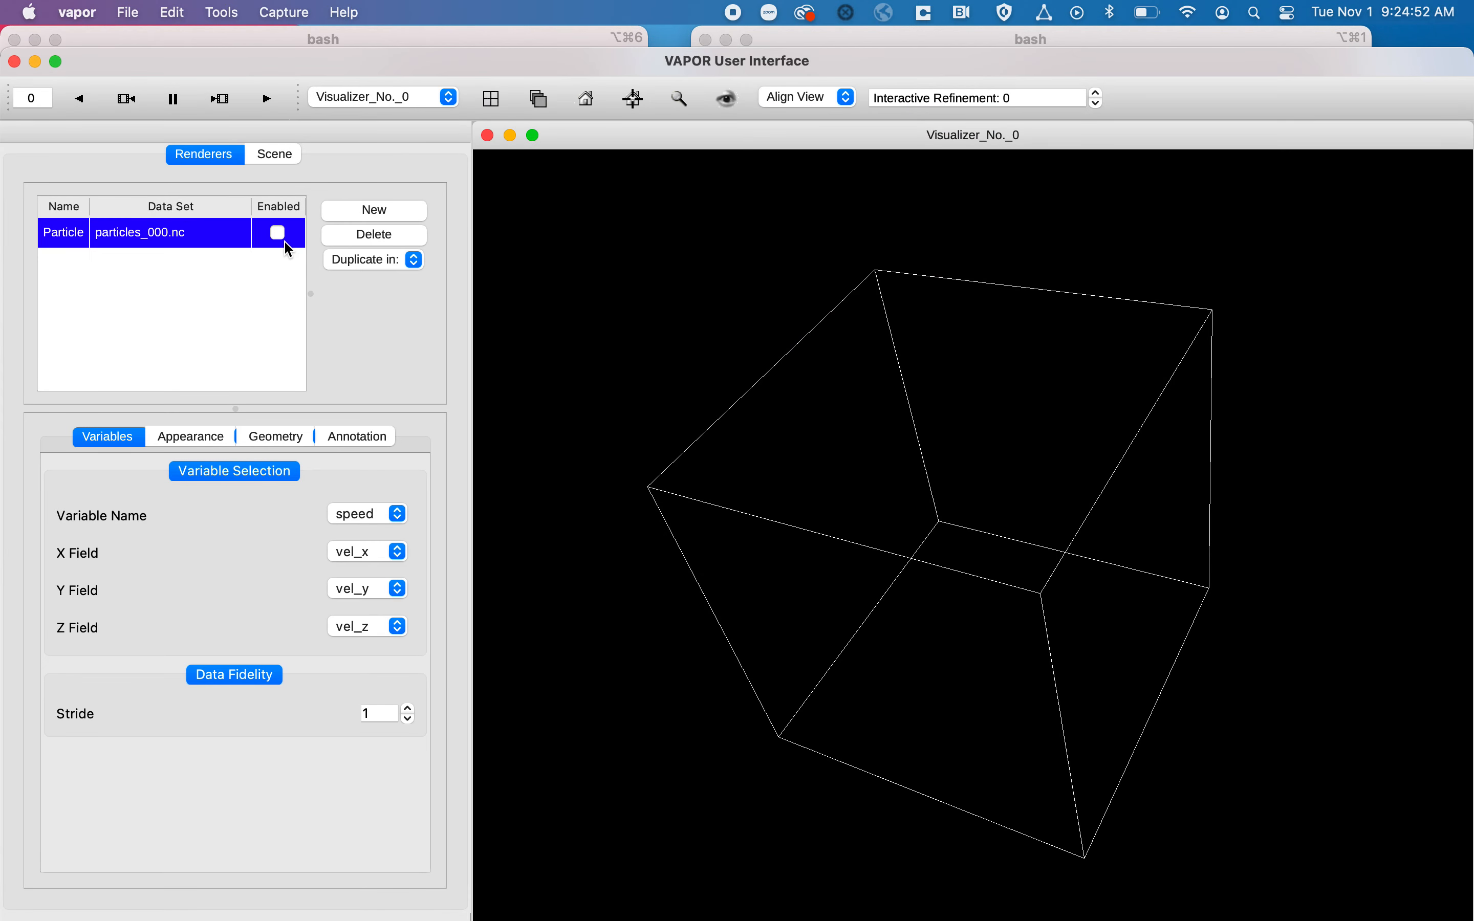
left_click(278, 233)
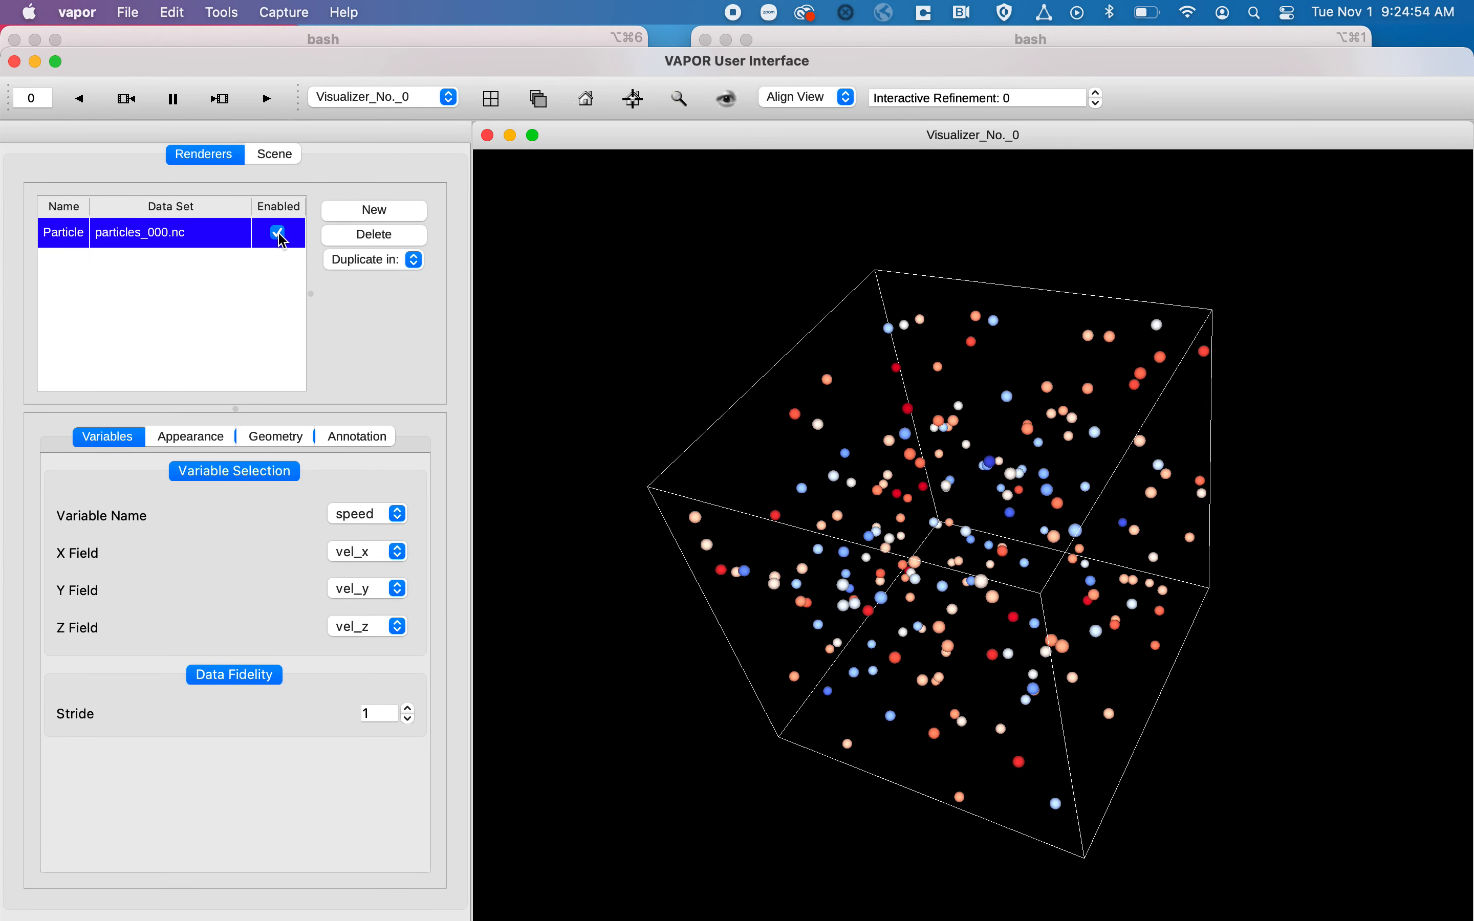
- Play the particle animation forward through the time steps and watch how the particles move
left_click_drag(964, 740, 645, 533)
left_click_drag(912, 518, 909, 505)
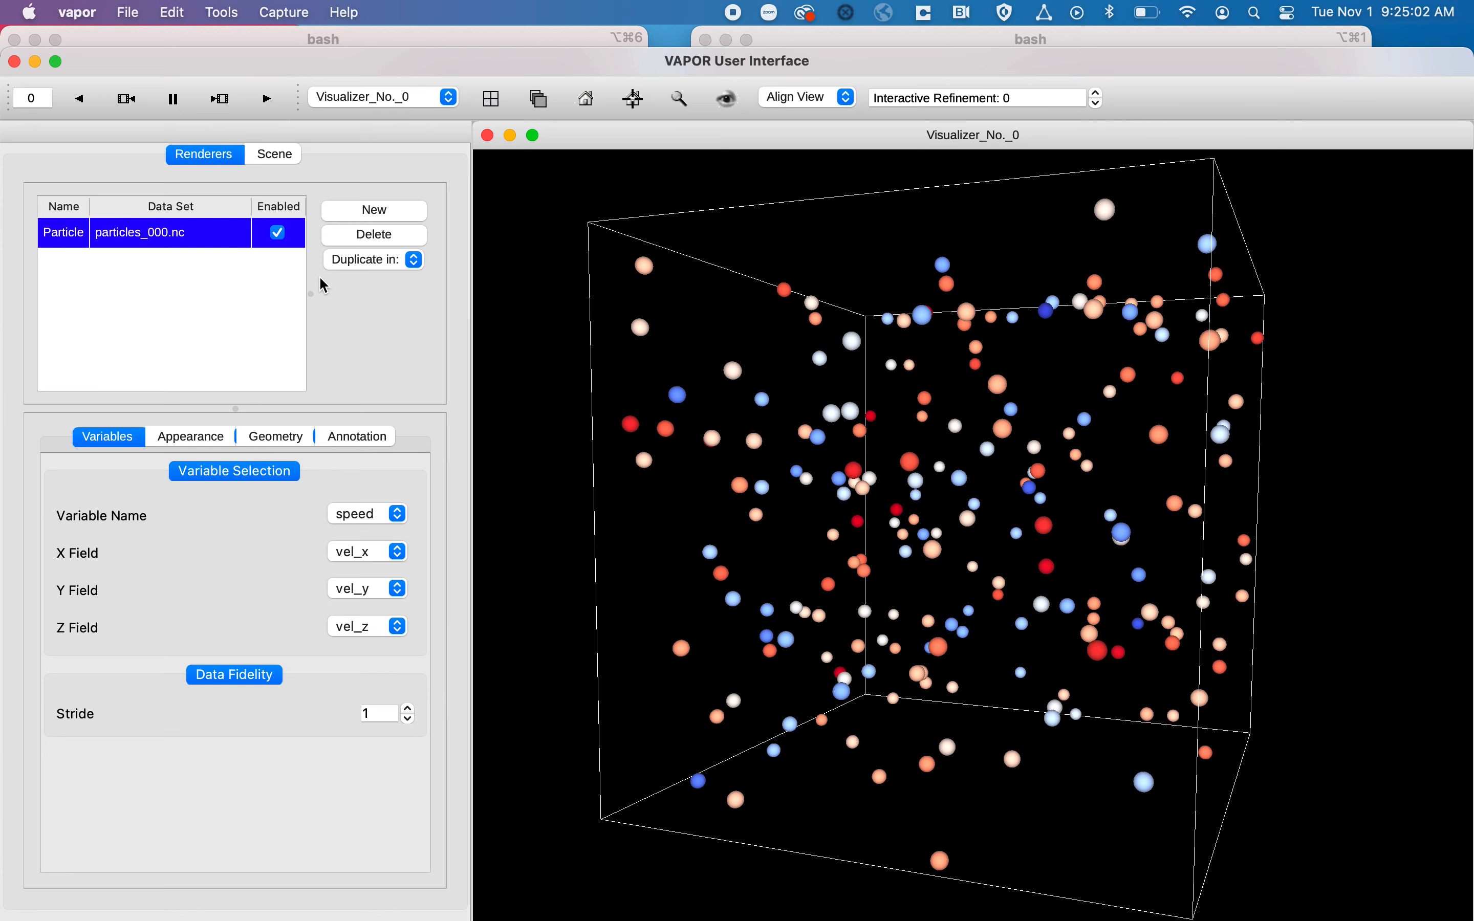
left_click(267, 100)
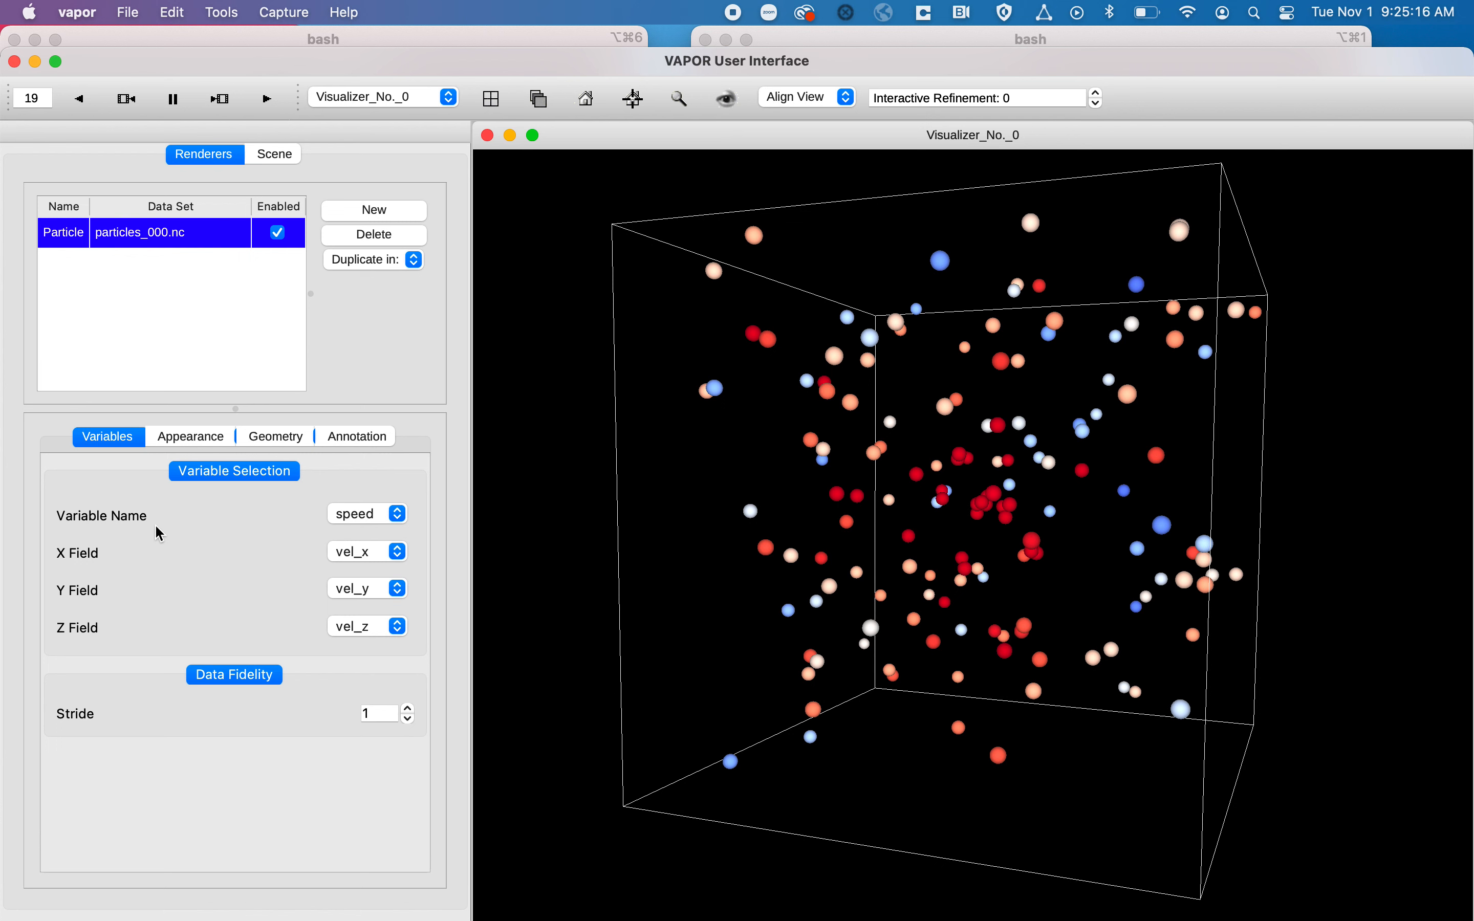
- Review the choices for the colouring variable and the X field, keeping speed and vel_x, and play the animation backward to time step 0
left_click(384, 525)
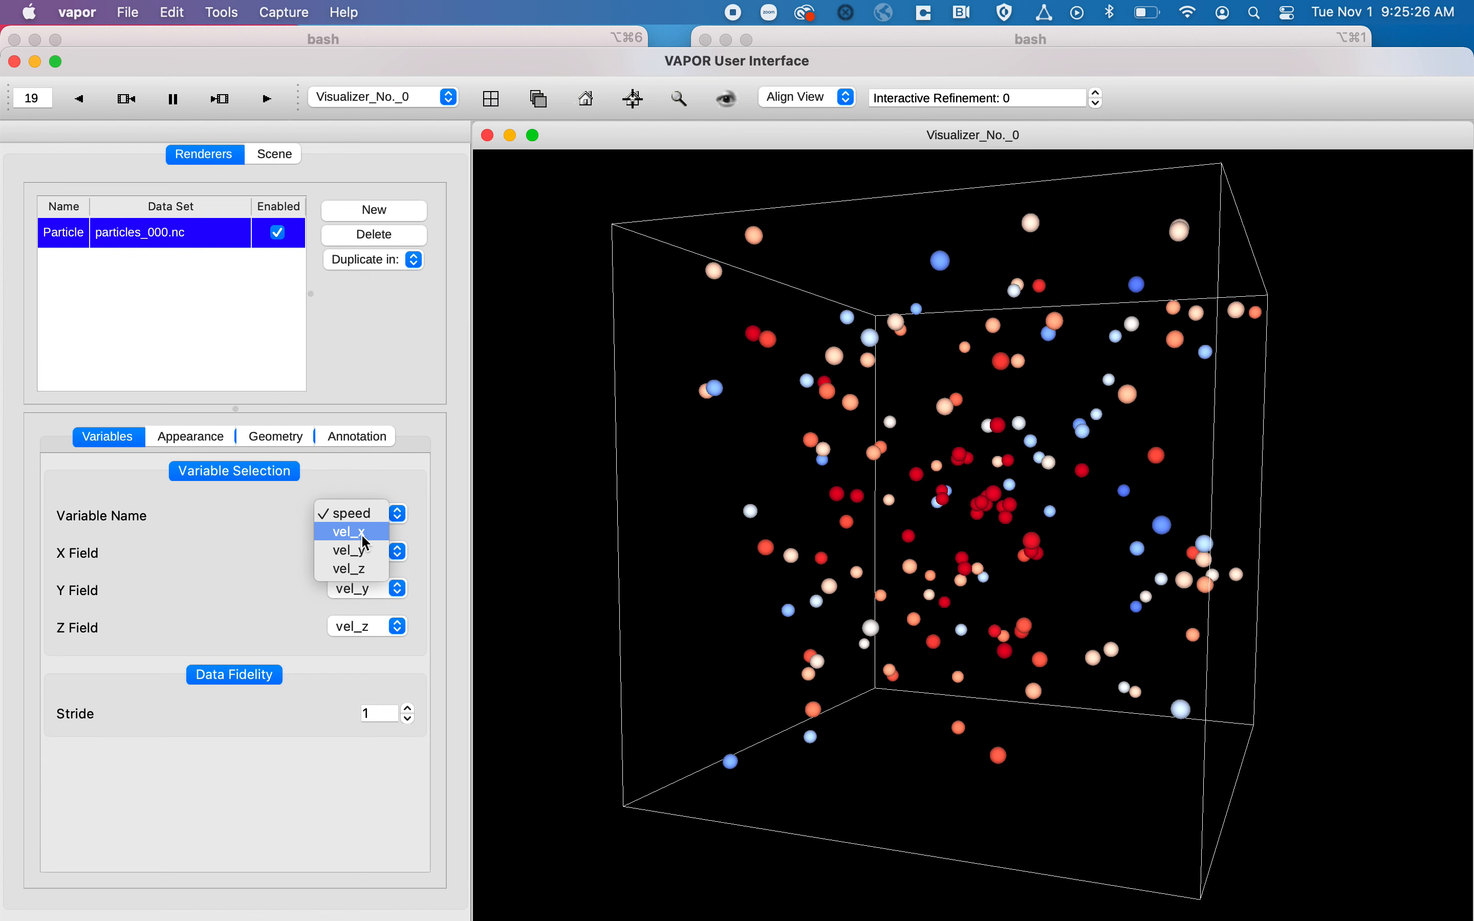
left_click(237, 540)
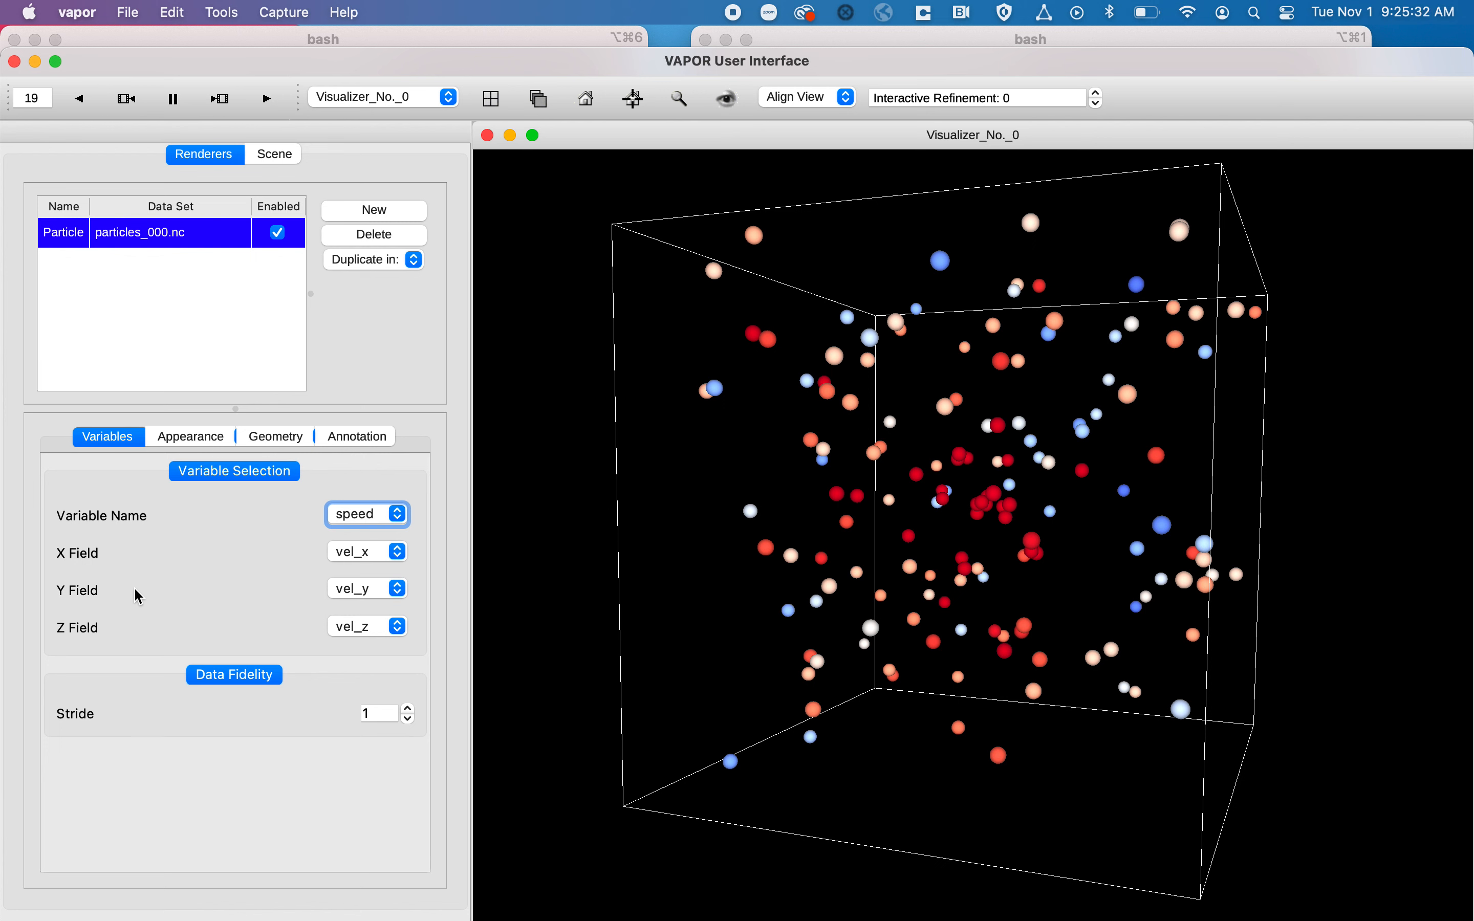
left_click(377, 554)
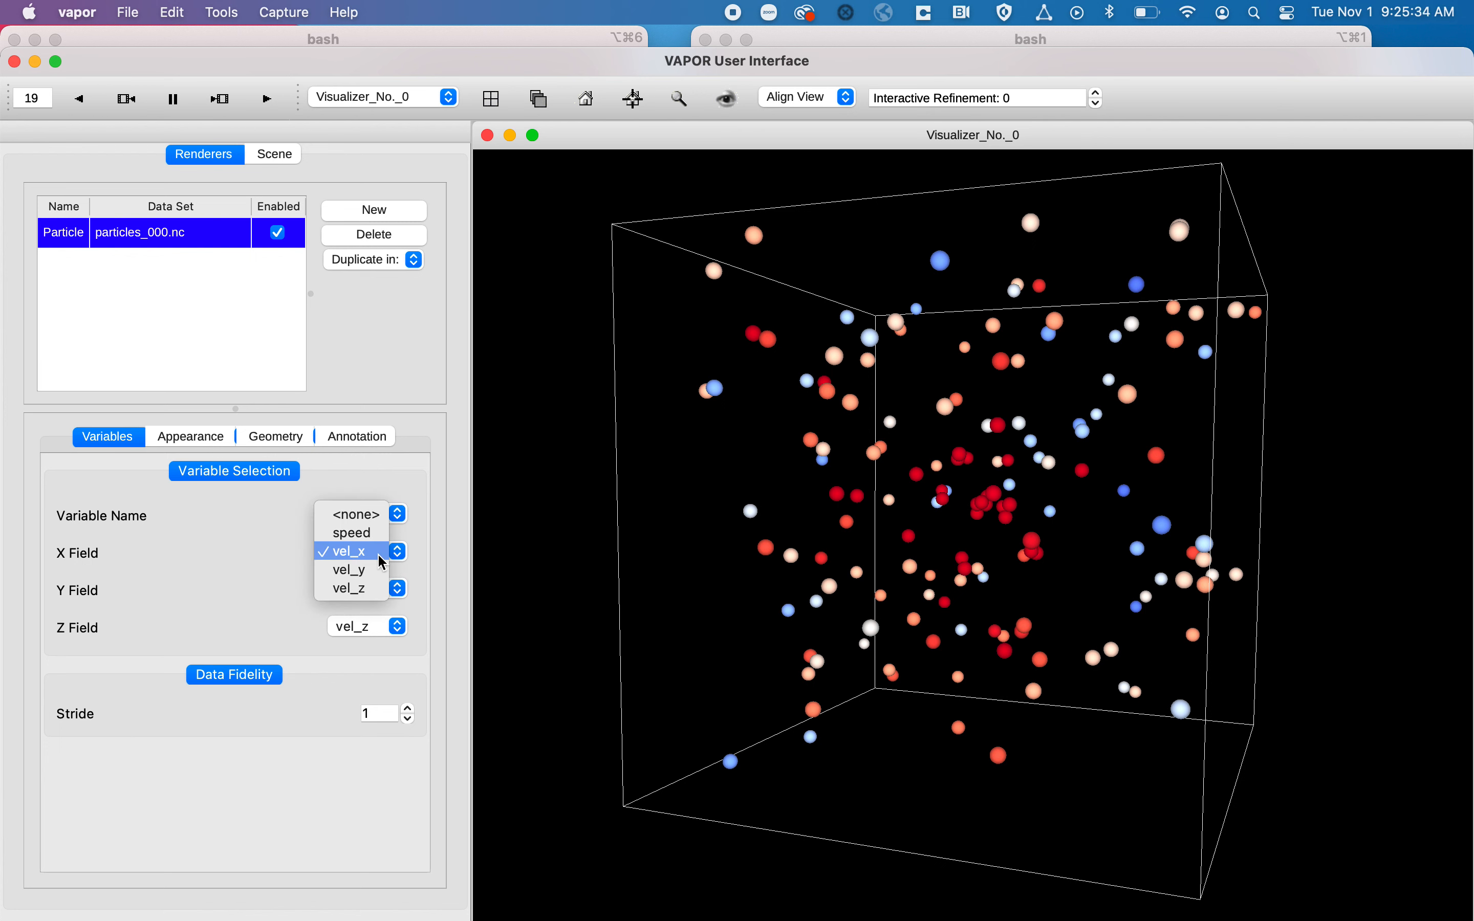
left_click(380, 560)
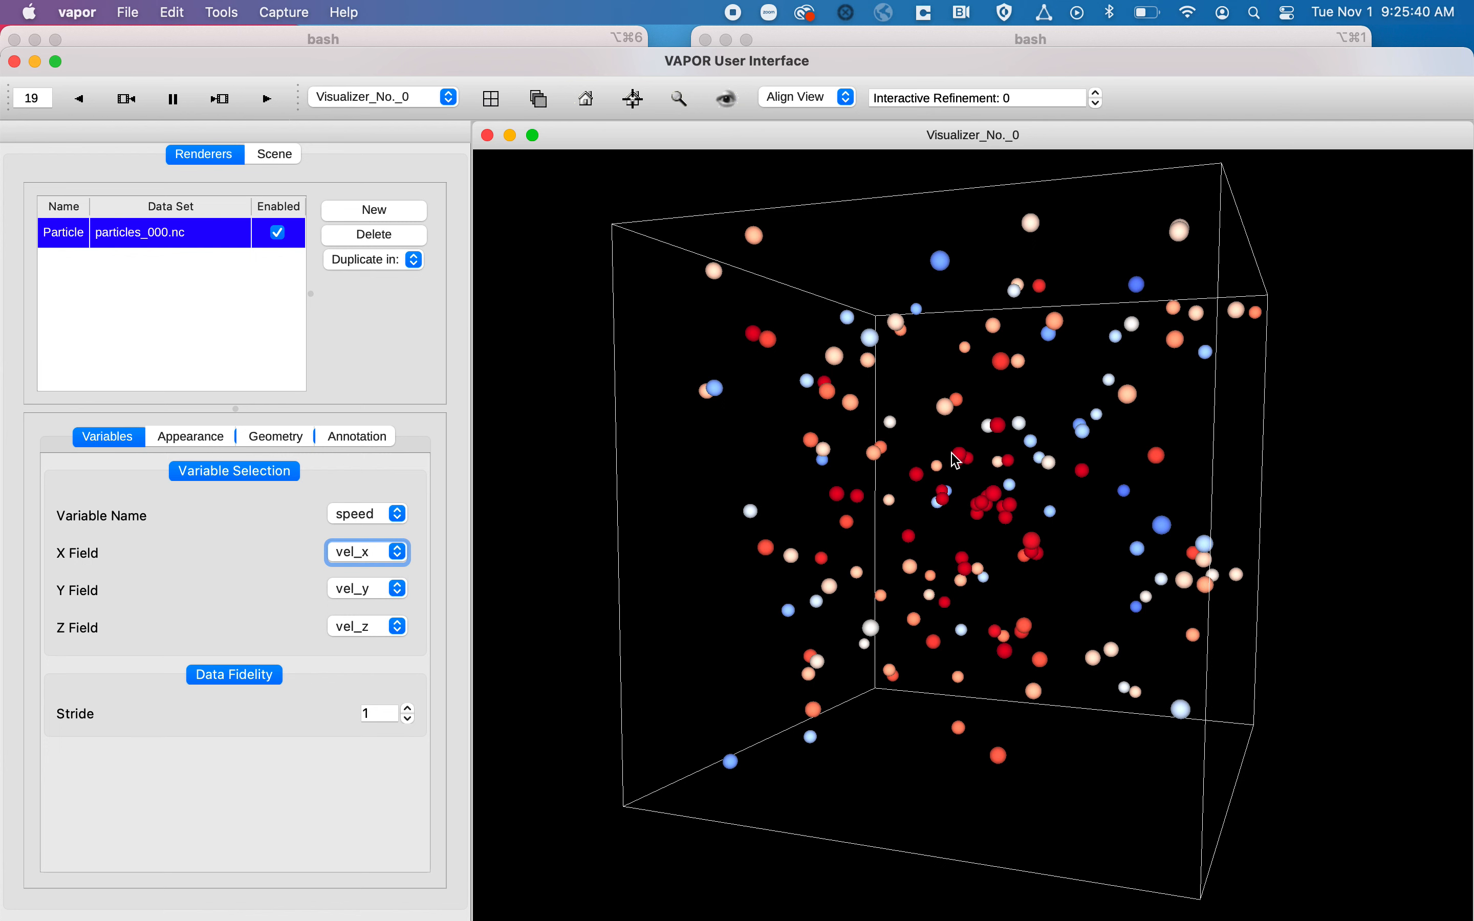
left_click(87, 101)
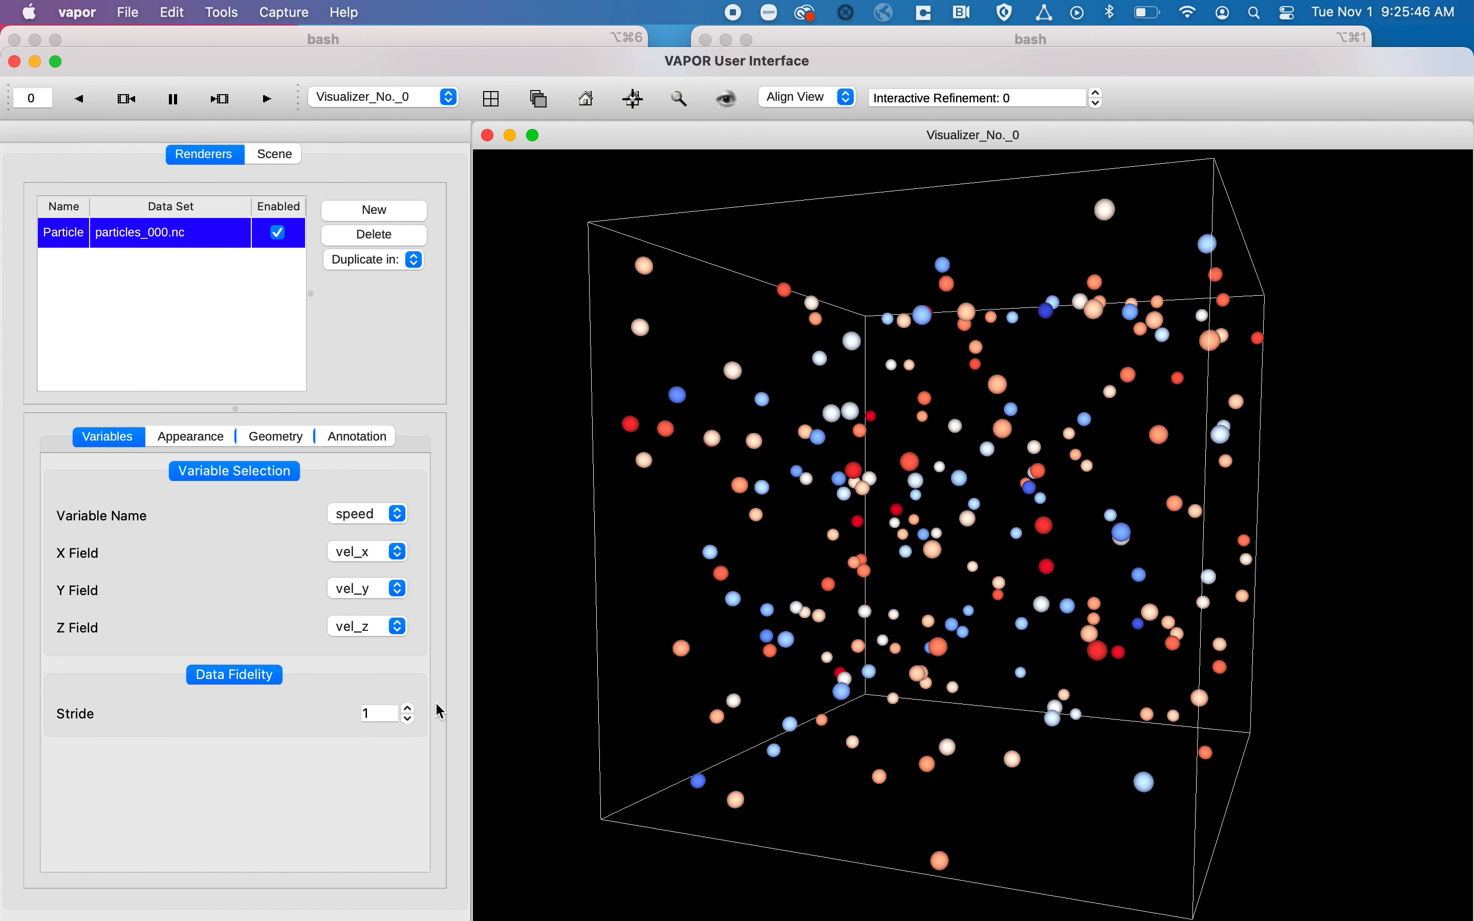
- Set the Data Fidelity stride of the Particle renderer to 200
left_click(366, 714)
double_click(372, 713)
key("Return")
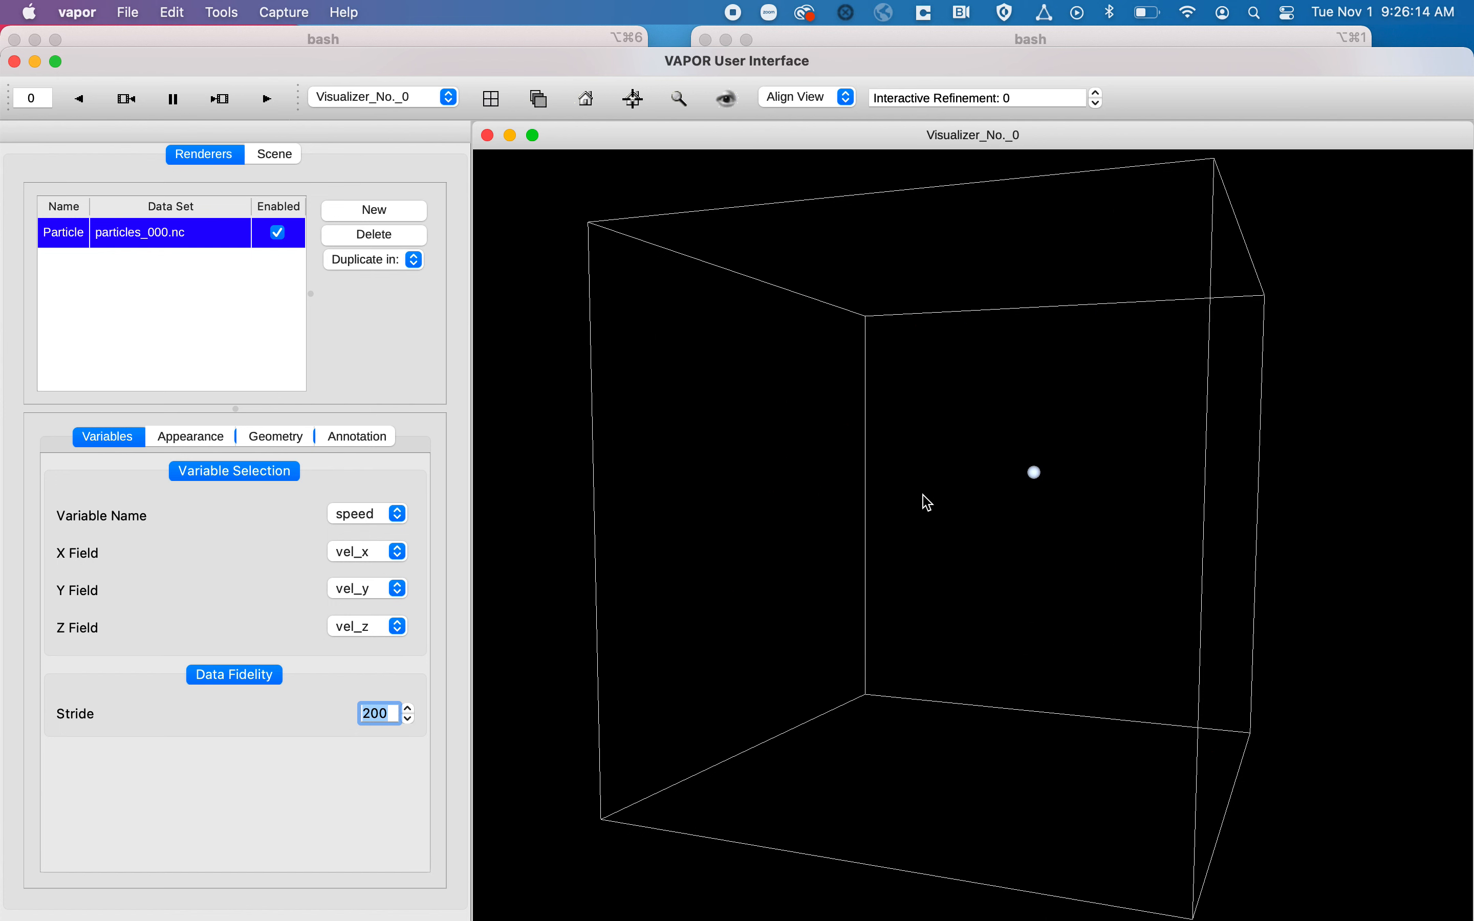
left_click_drag(1046, 487, 1078, 490)
- Lower the particle stride to 100 and 10, and restore it to 1
left_click(361, 714)
type("1")
key("Return")
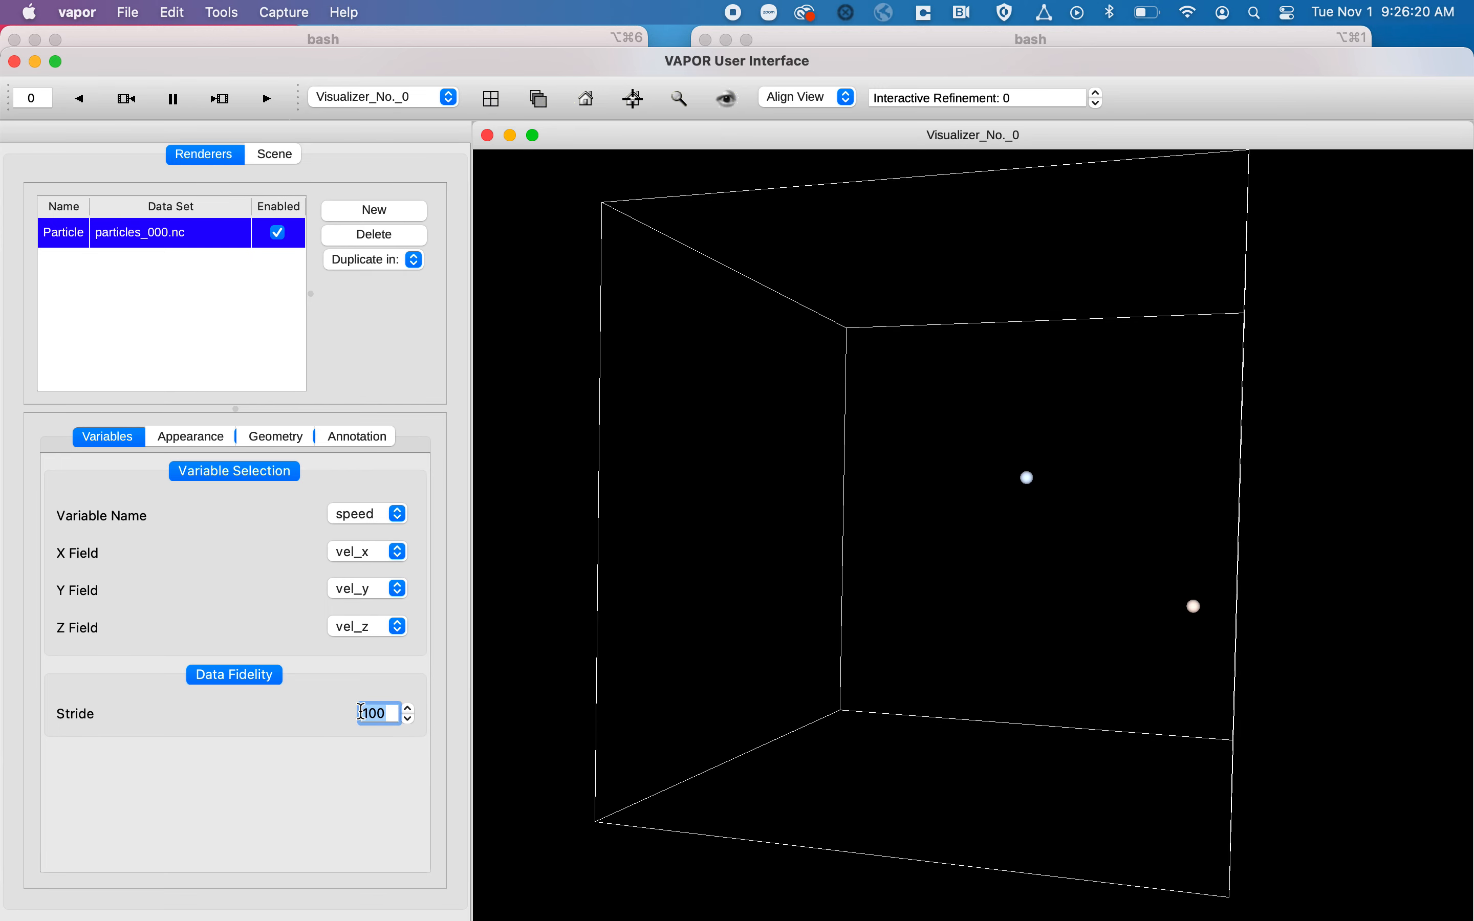
left_click(374, 711)
key("Return")
left_click(381, 711)
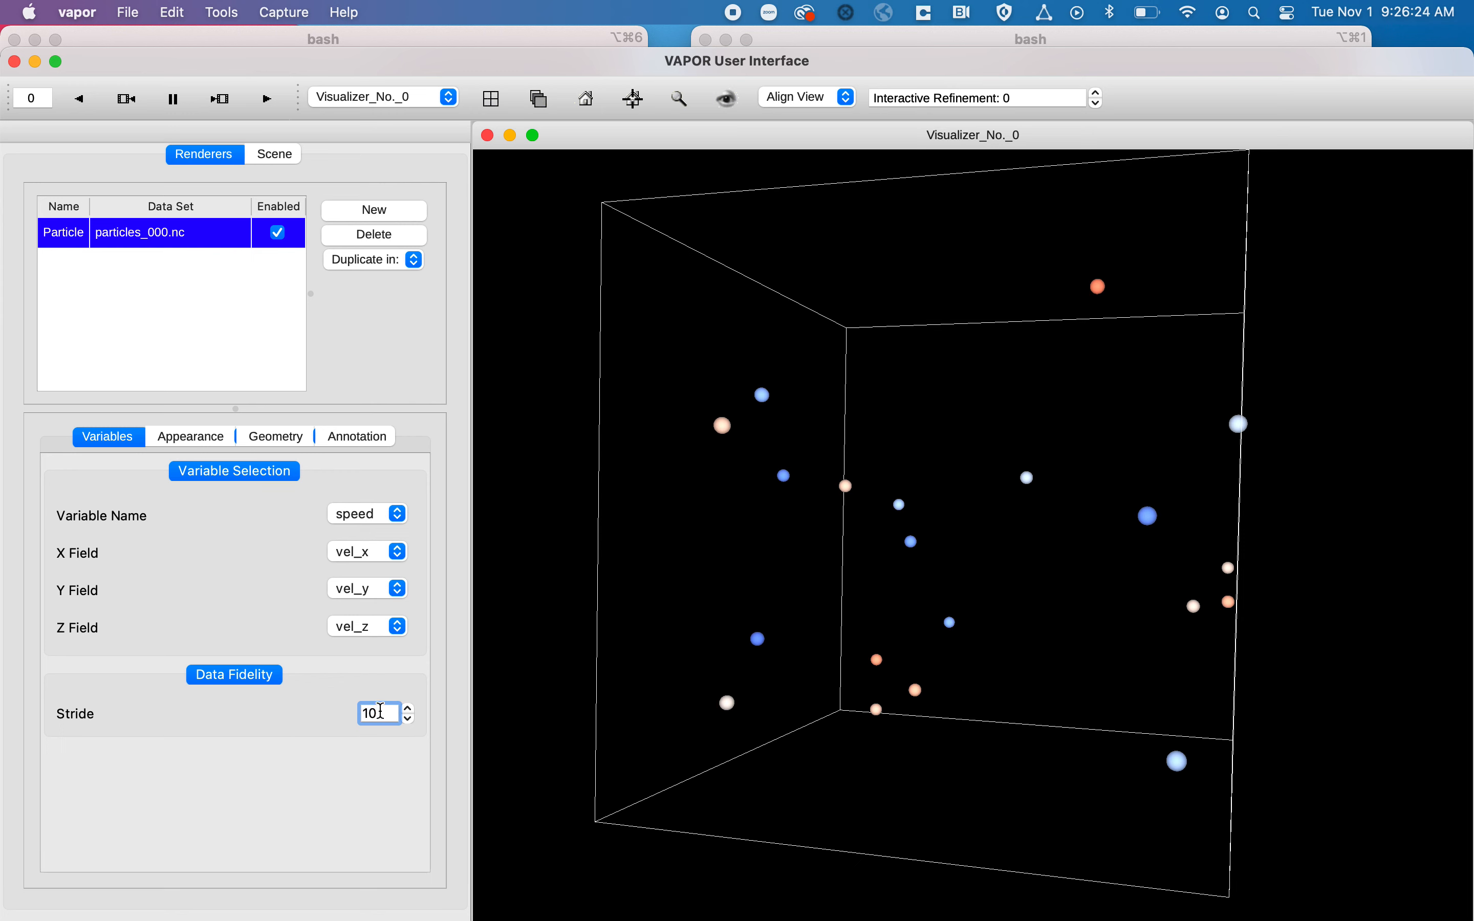
key("Return")
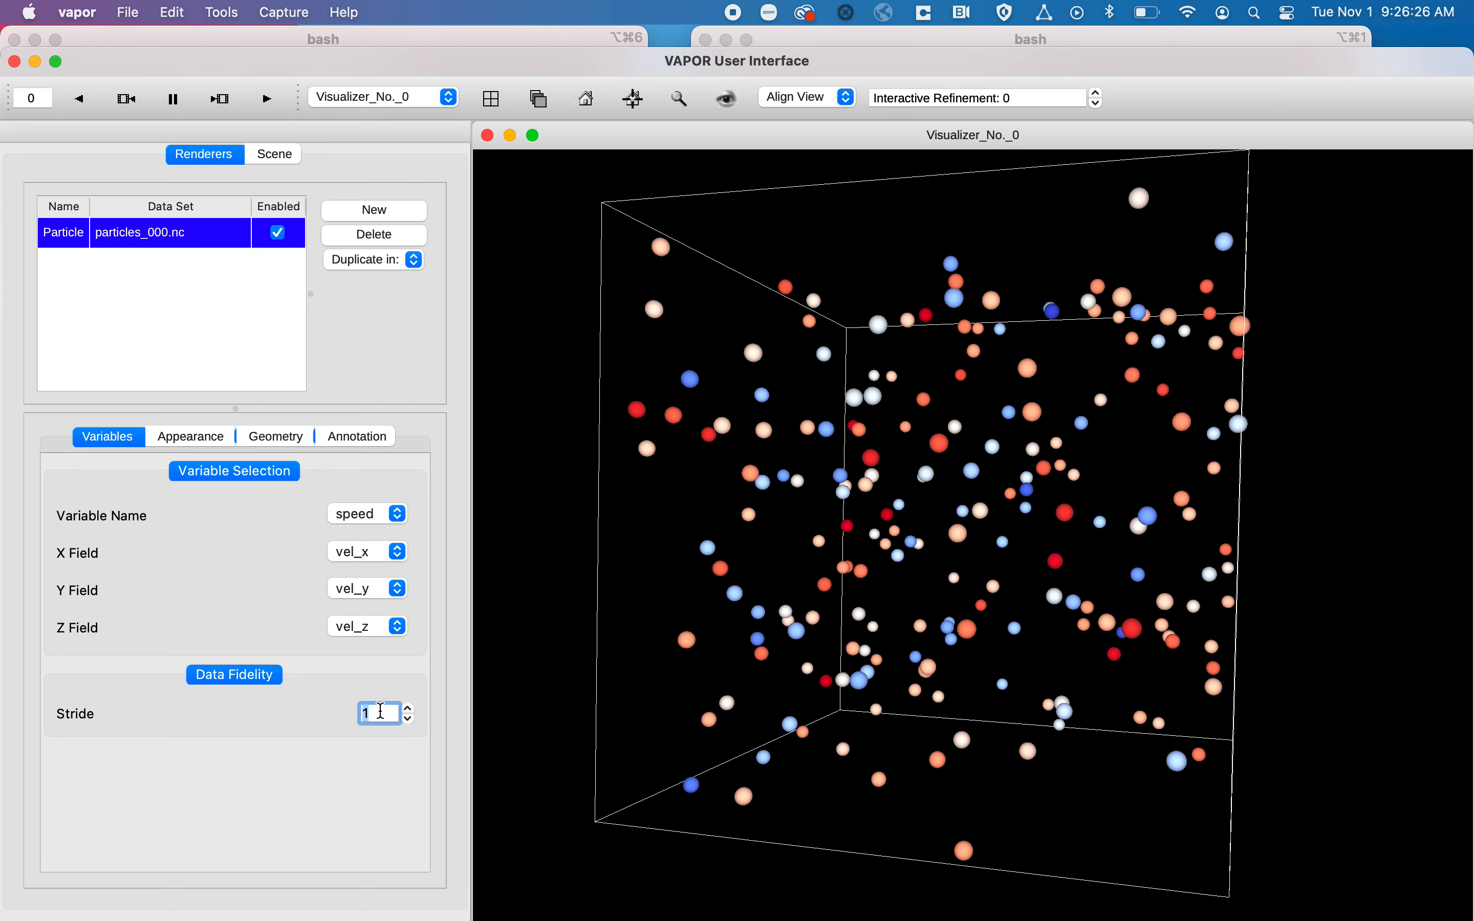
left_click_drag(722, 465, 727, 441)
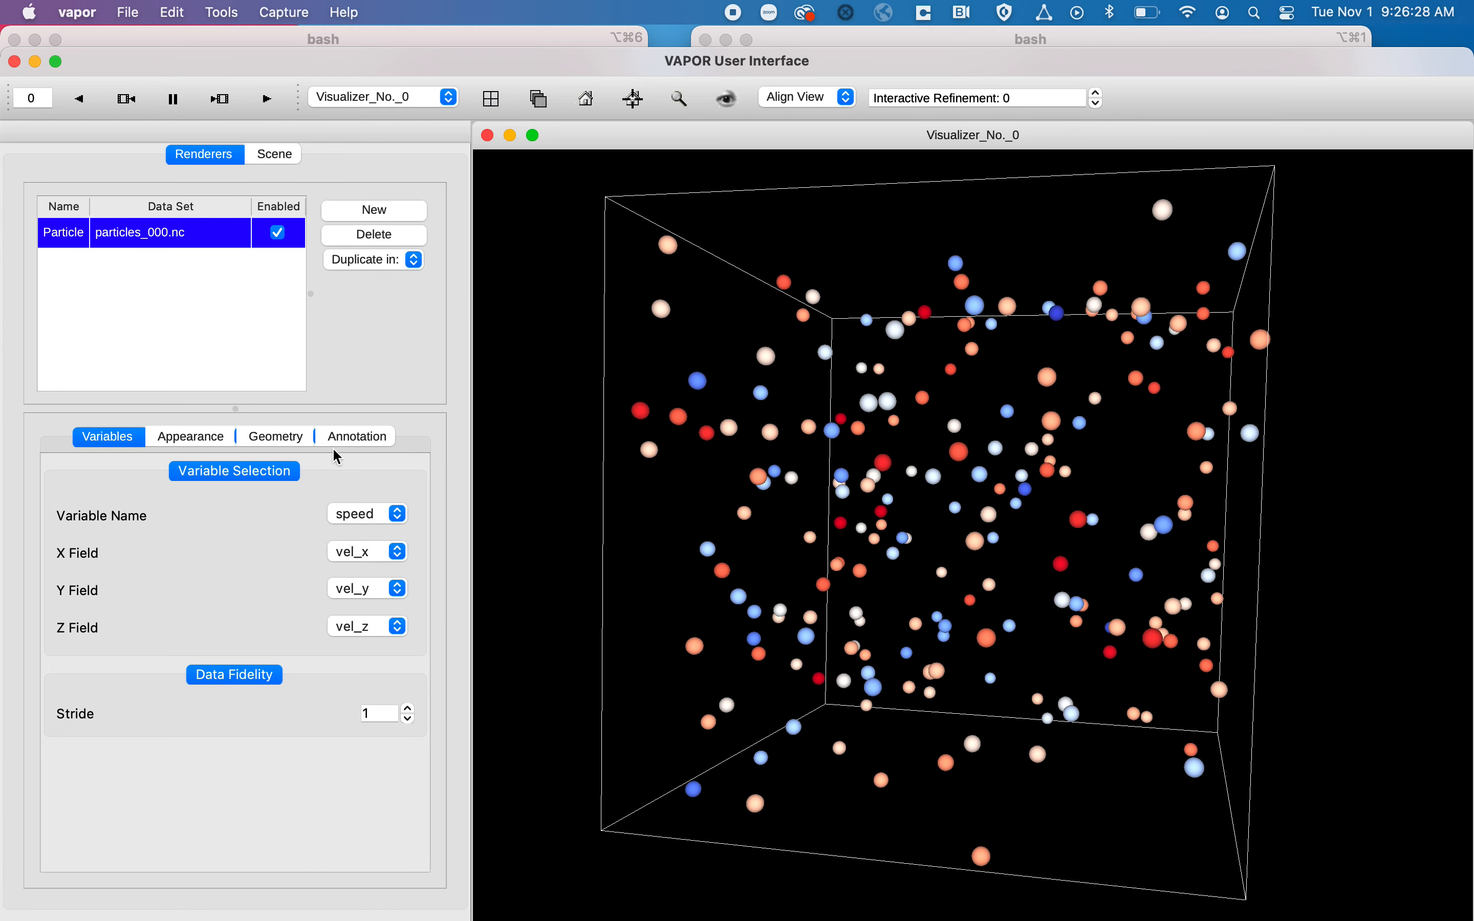
- Examine the Particle renderer's transfer function, which variable it colours, and its minimum and maximum range values
left_click(182, 436)
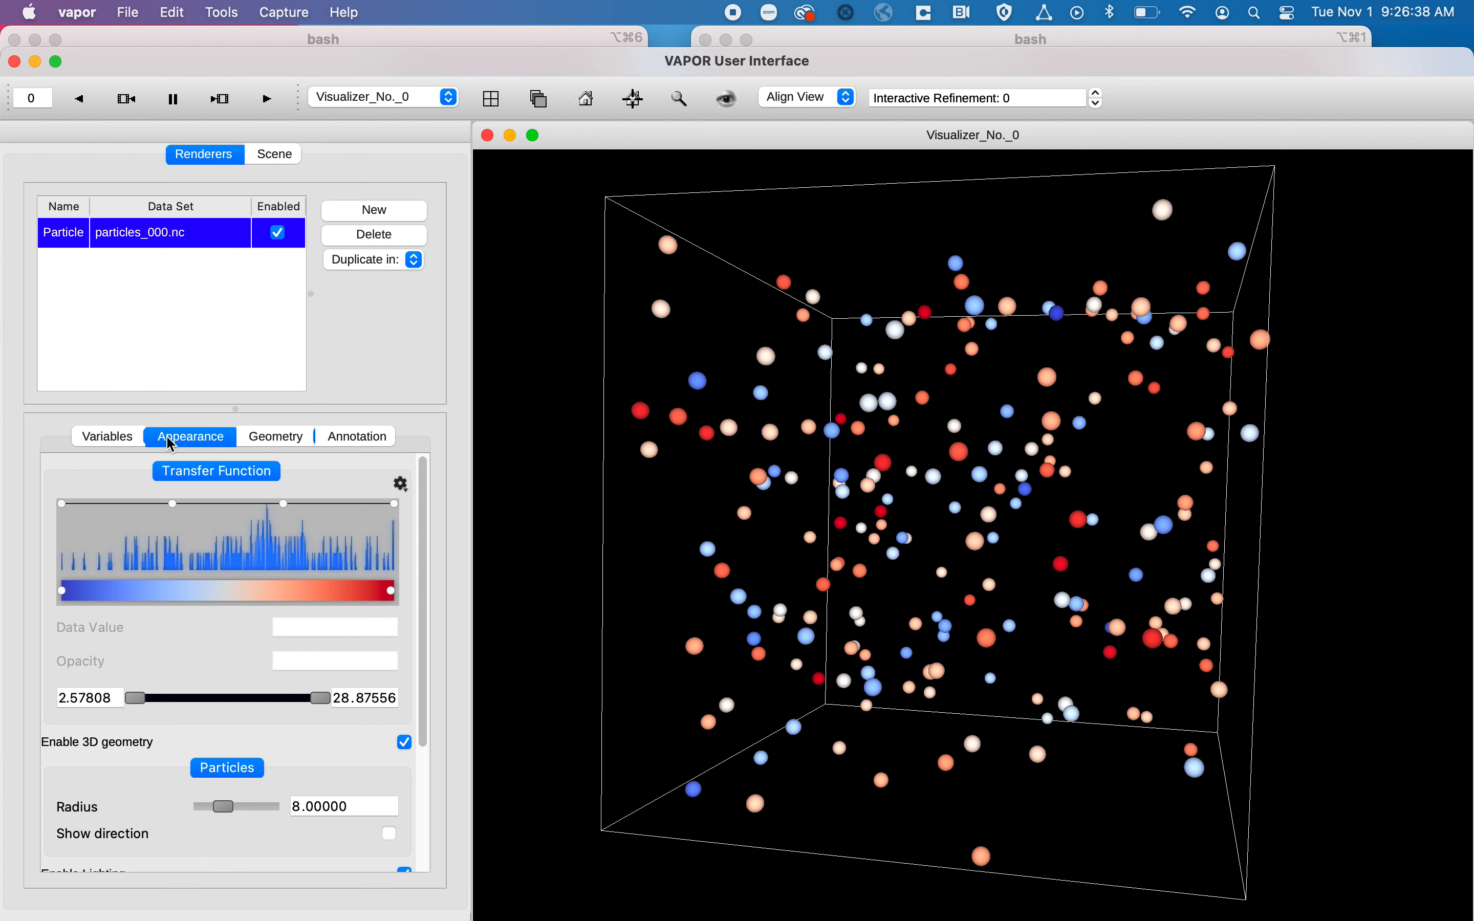
left_click(134, 445)
left_click(369, 515)
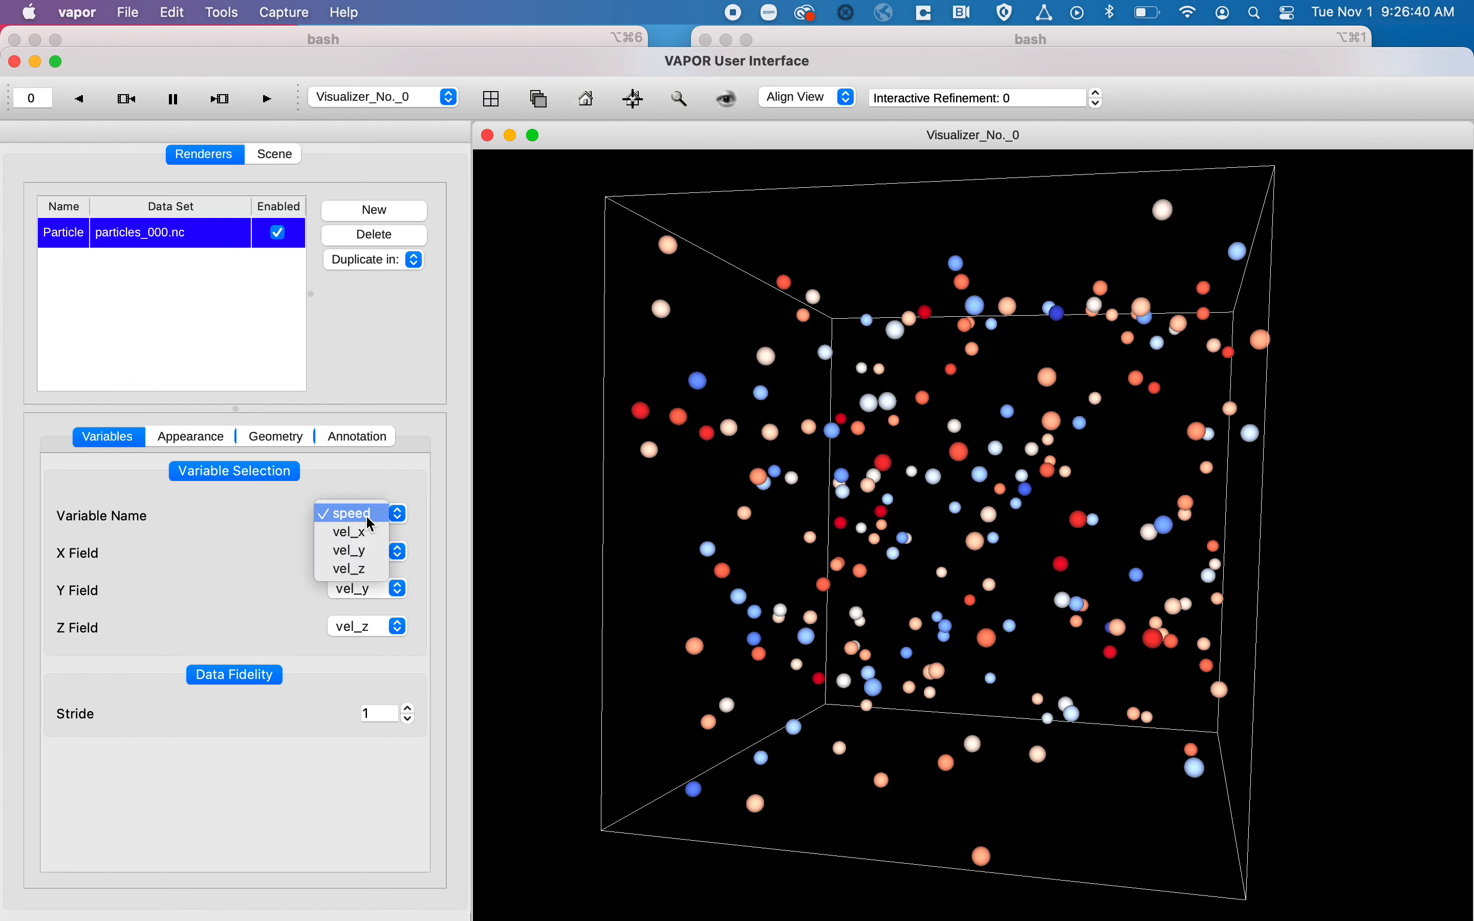
left_click(201, 441)
left_click(211, 444)
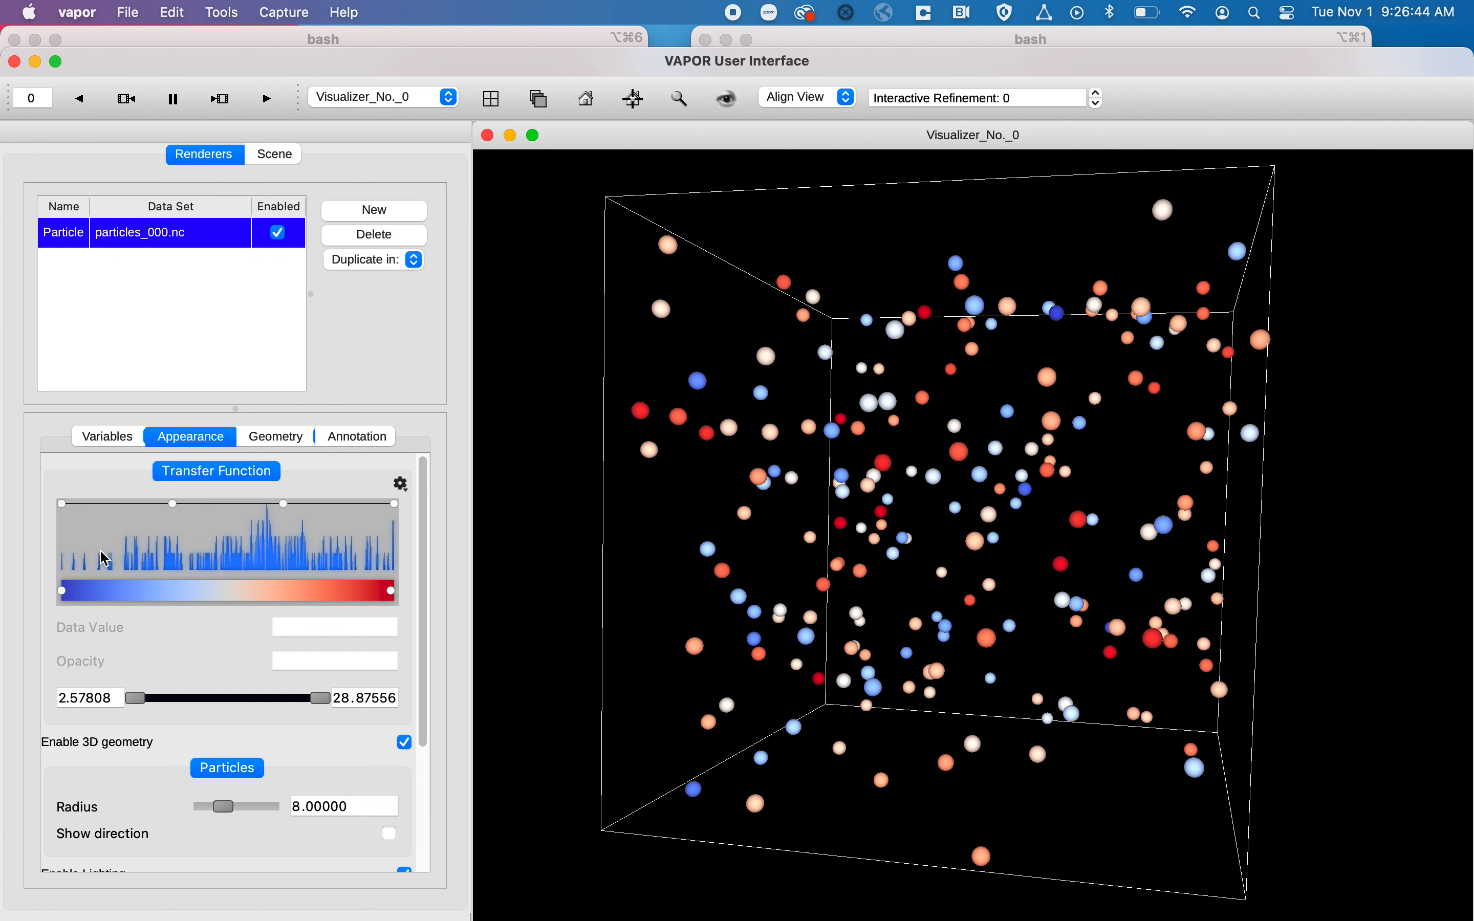
left_click(66, 698)
left_click(348, 698)
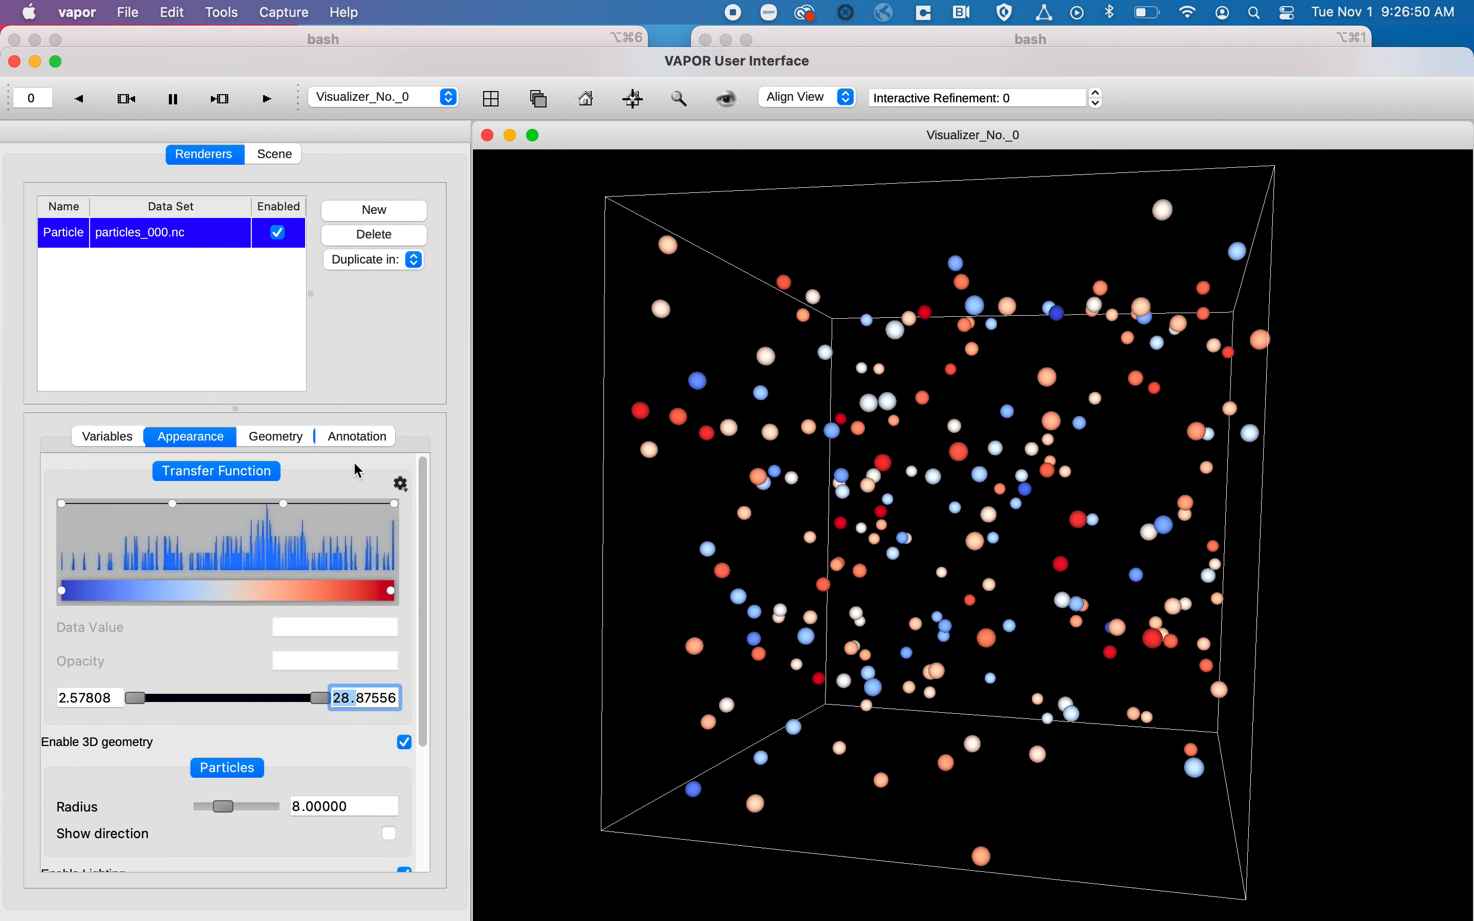
- Load the built-in sequential colormap named speed into the transfer function
left_click(400, 484)
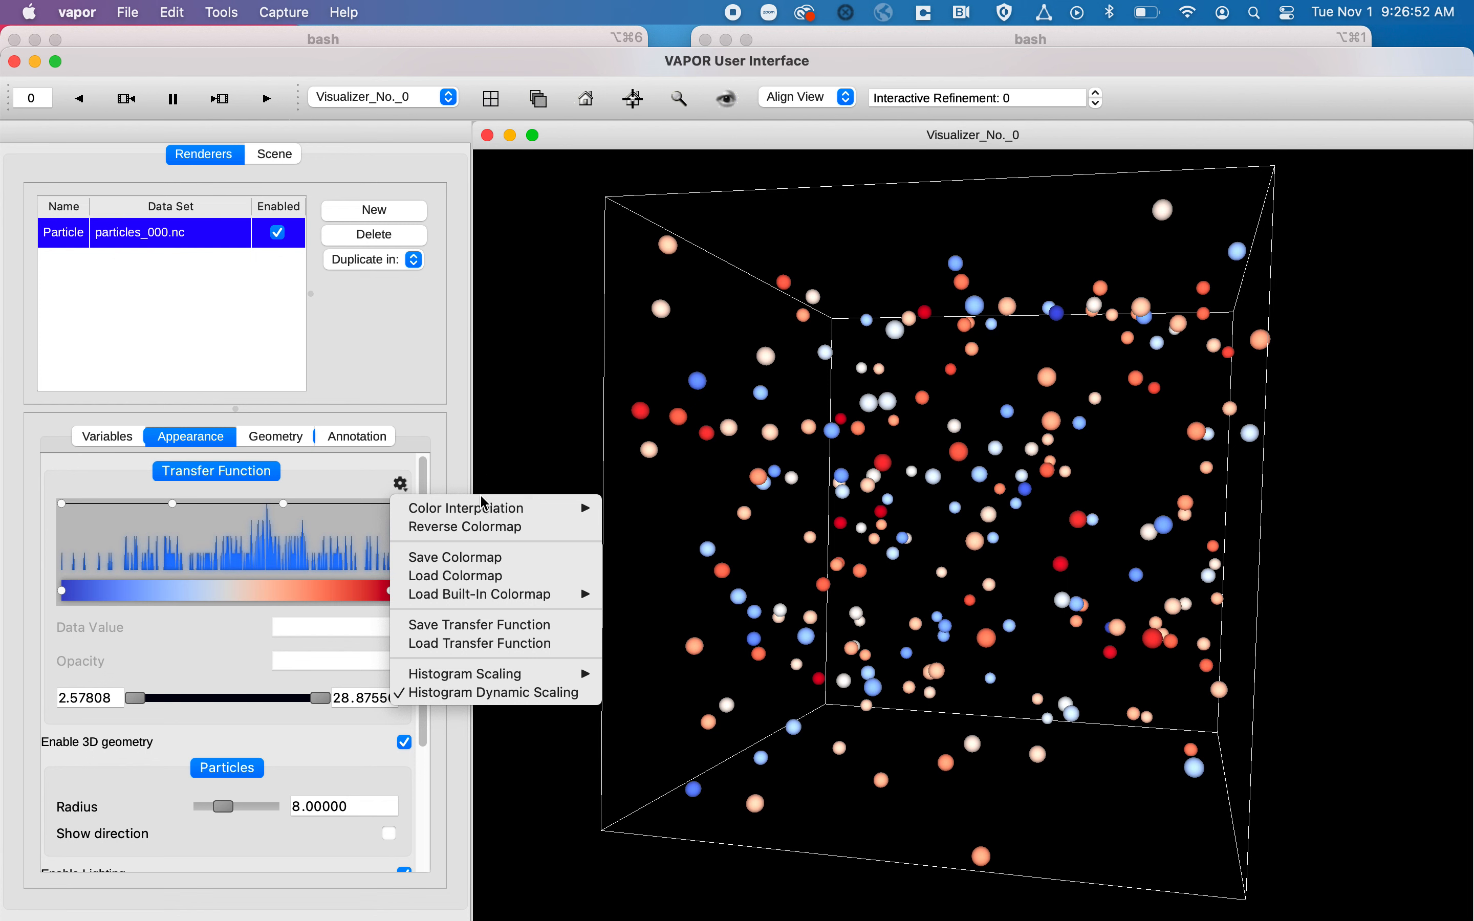
mouse_move(501, 592)
mouse_move(678, 598)
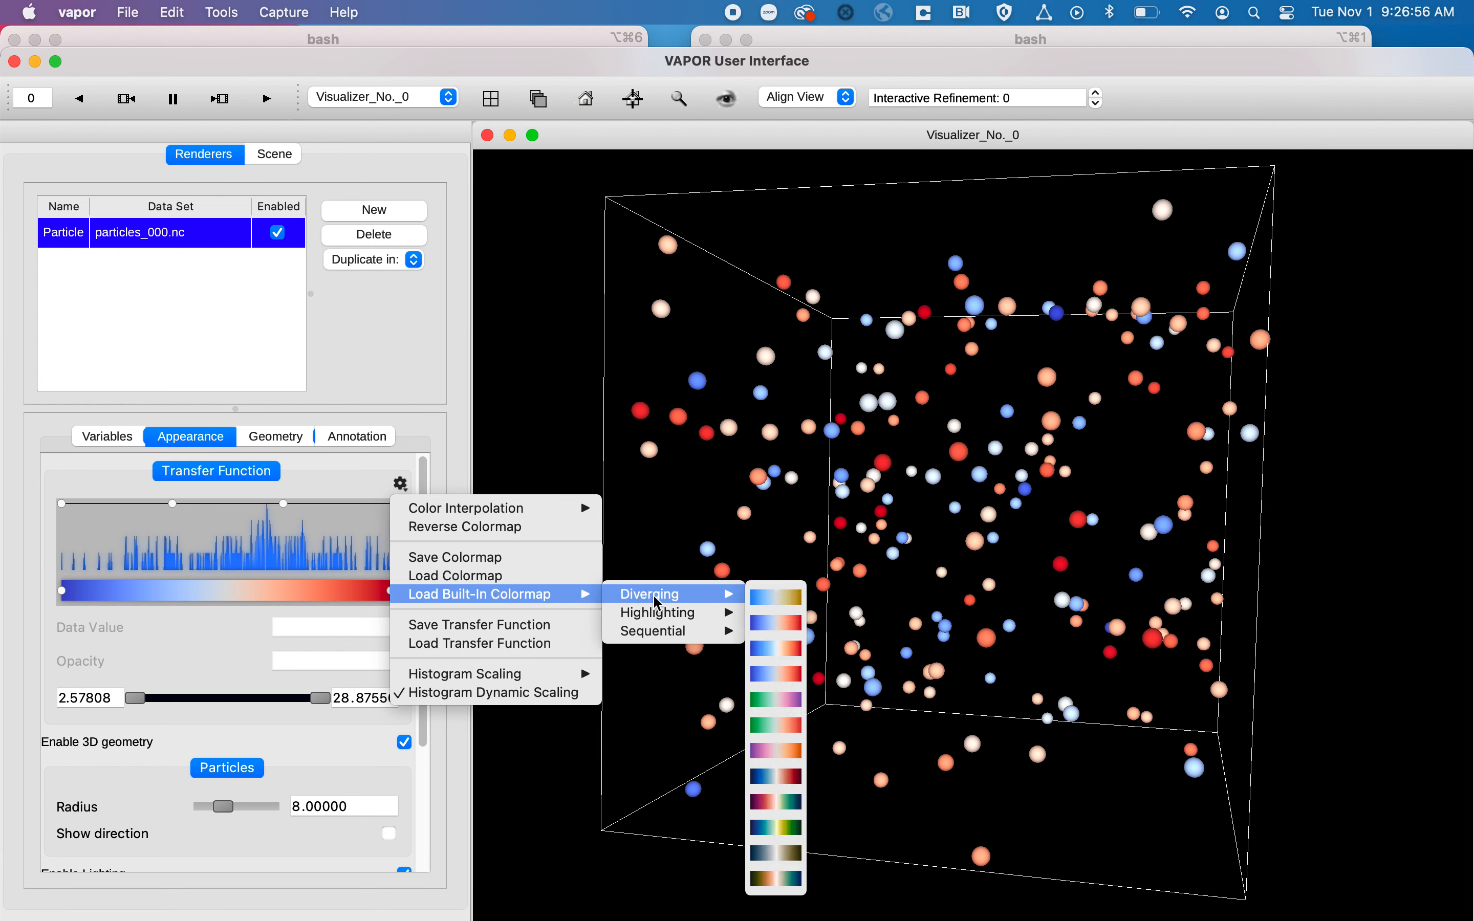
mouse_move(680, 633)
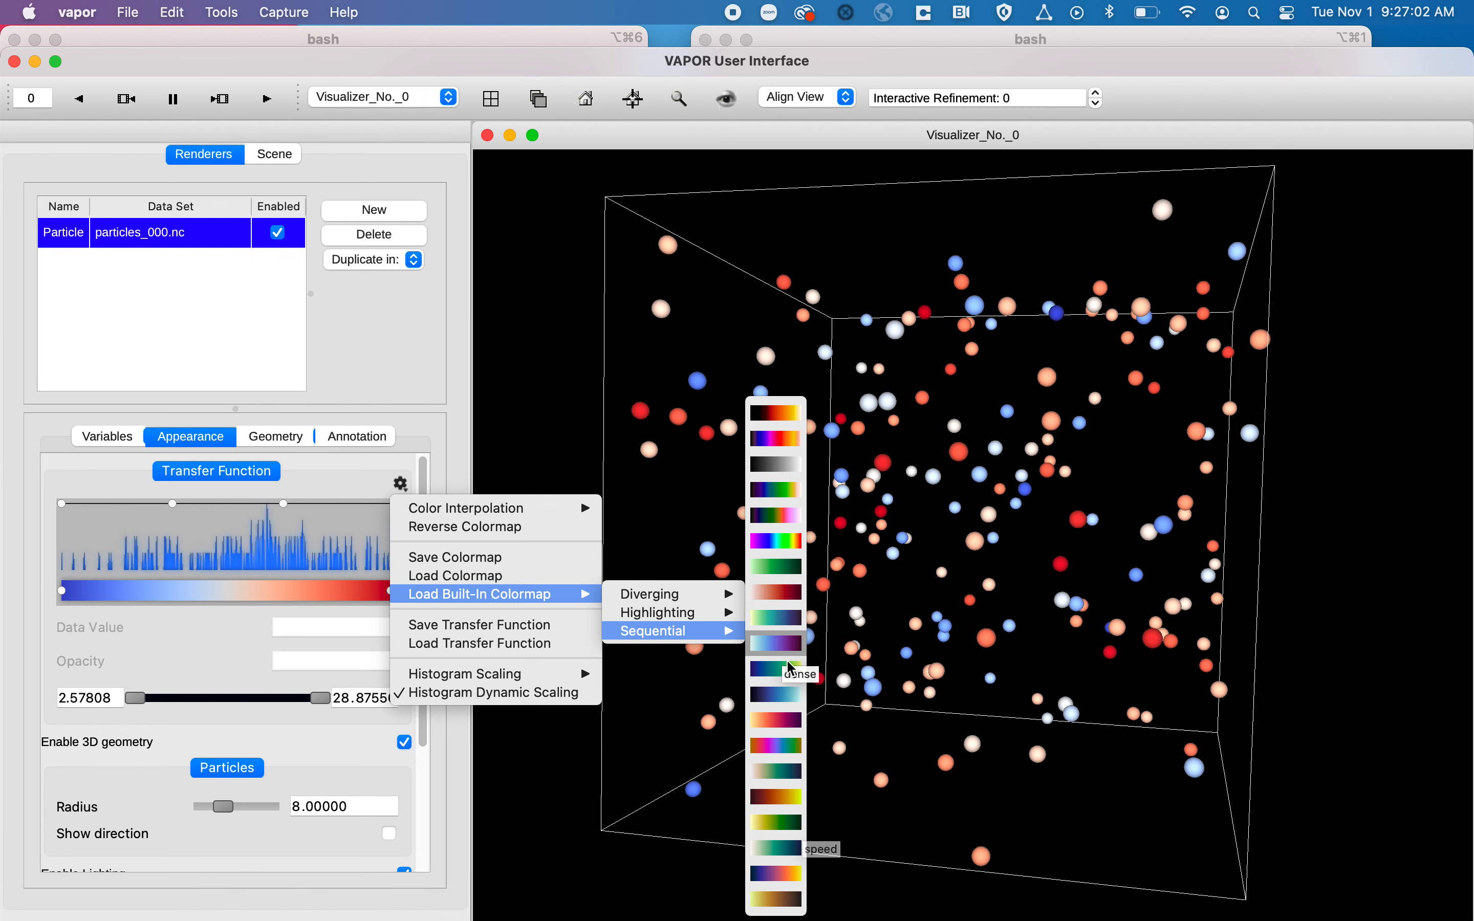
left_click(793, 830)
- Narrow the transfer function's data range to 17.68824 through 22.48280
mouse_move(792, 303)
left_mouse_down()
mouse_move(730, 326)
mouse_move(765, 297)
left_mouse_up()
left_click_drag(319, 699, 298, 703)
left_click_drag(137, 699, 274, 701)
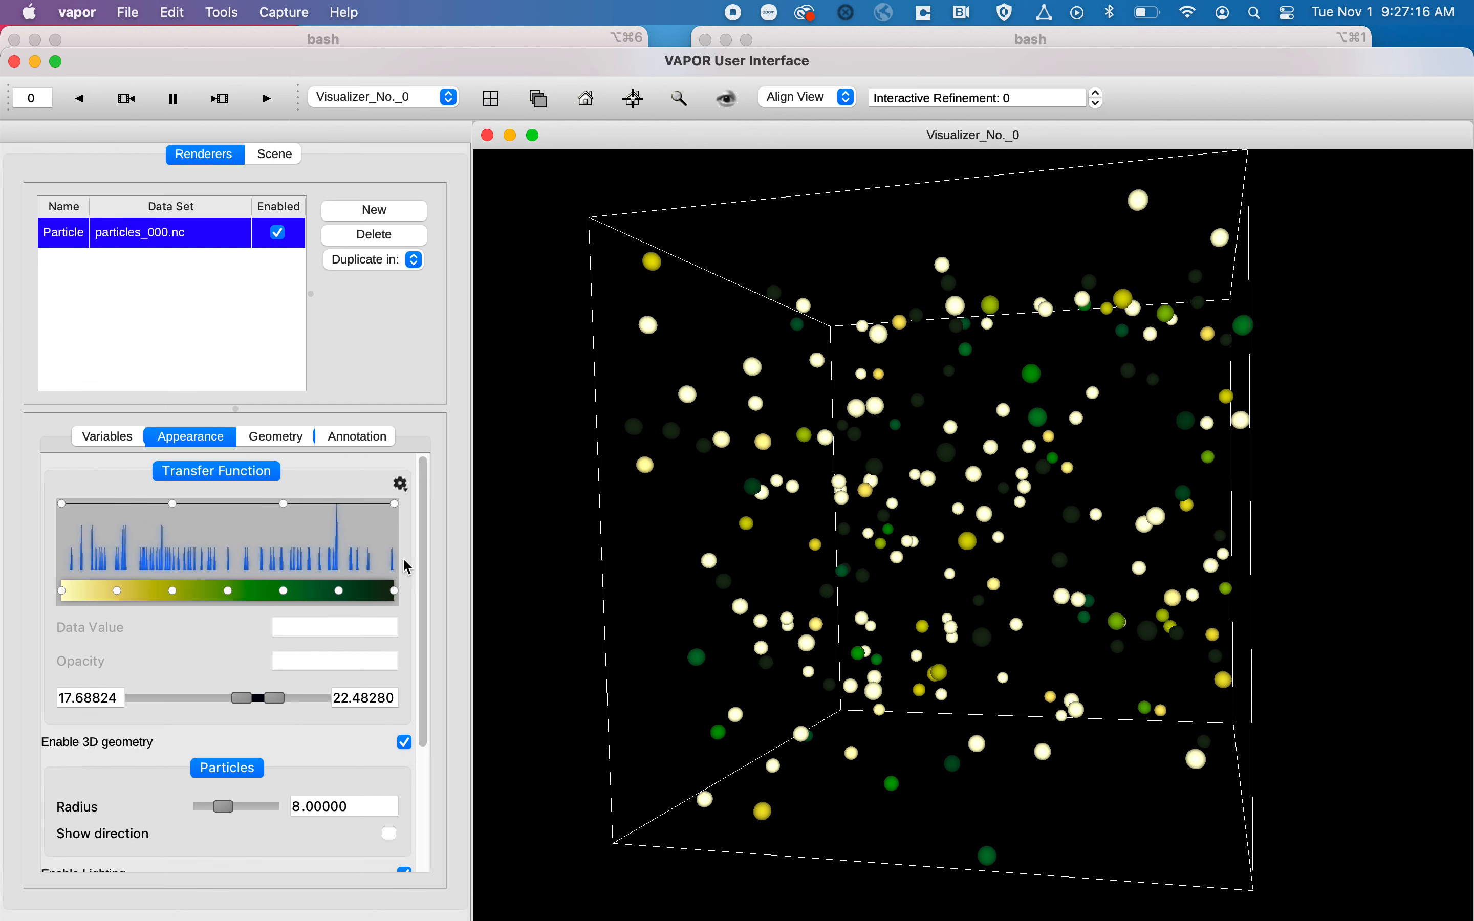
- Try the particle radius at its smallest value, 0.5, and at its largest value, 25
scroll(420, 609, "down", 5)
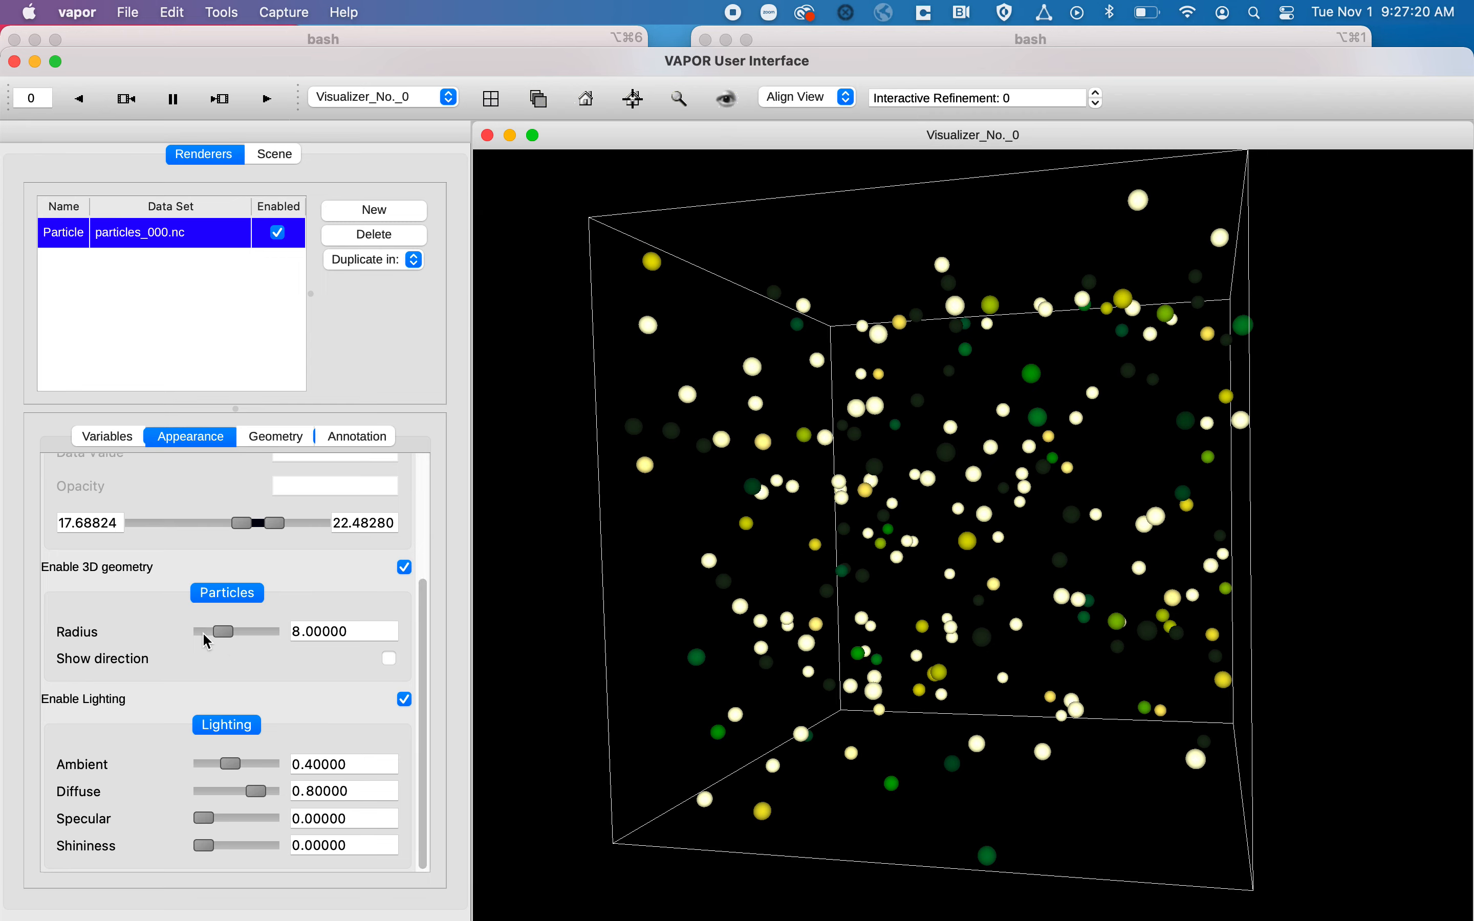
left_click_drag(223, 631, 181, 623)
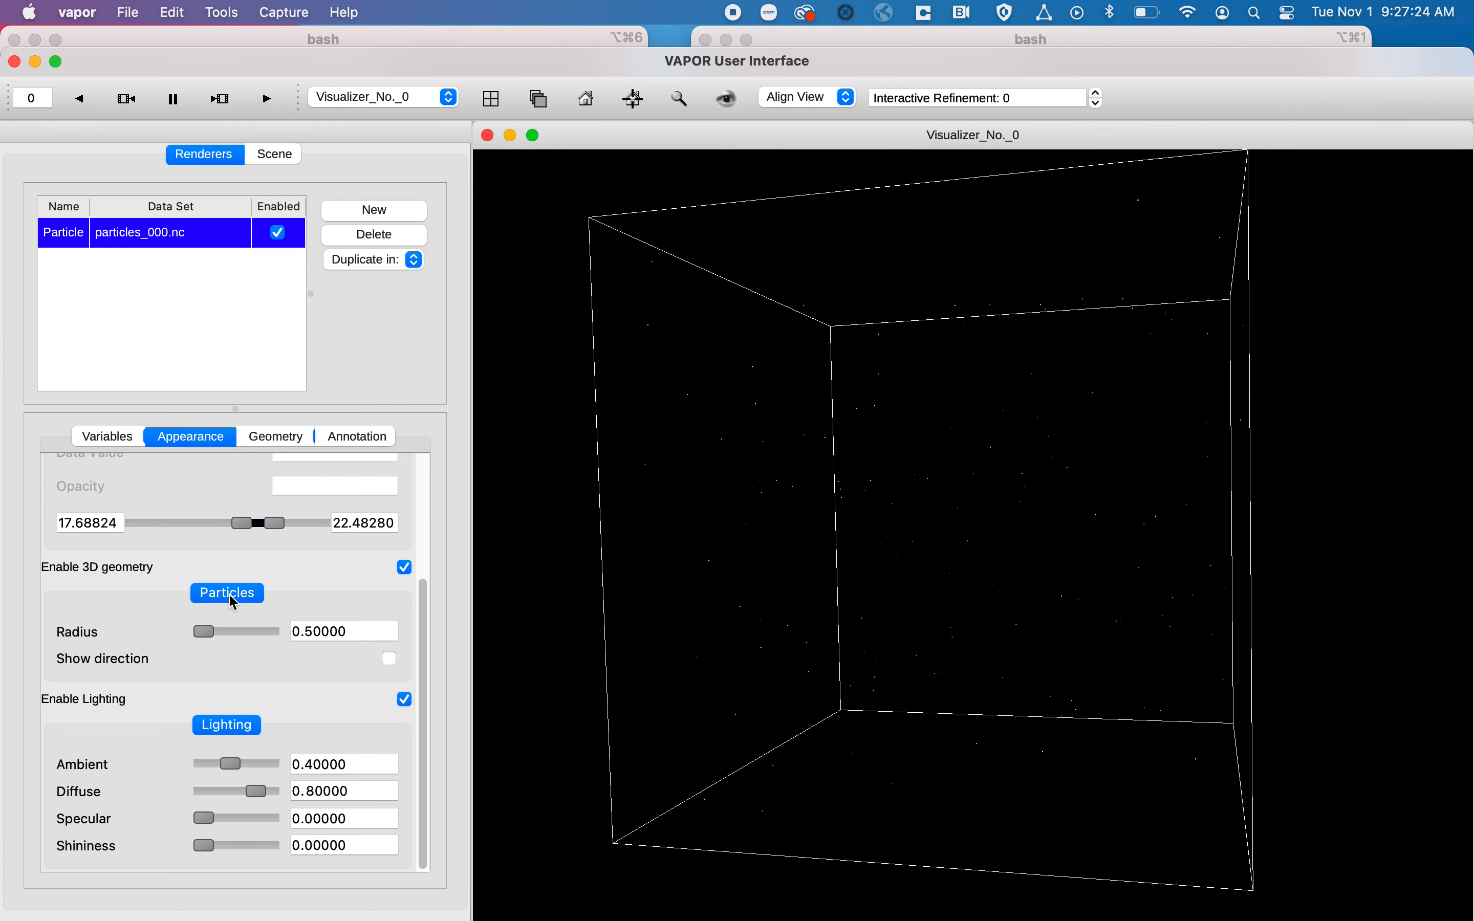
right_click_drag(920, 505, 938, 311)
right_click_drag(980, 461, 977, 291)
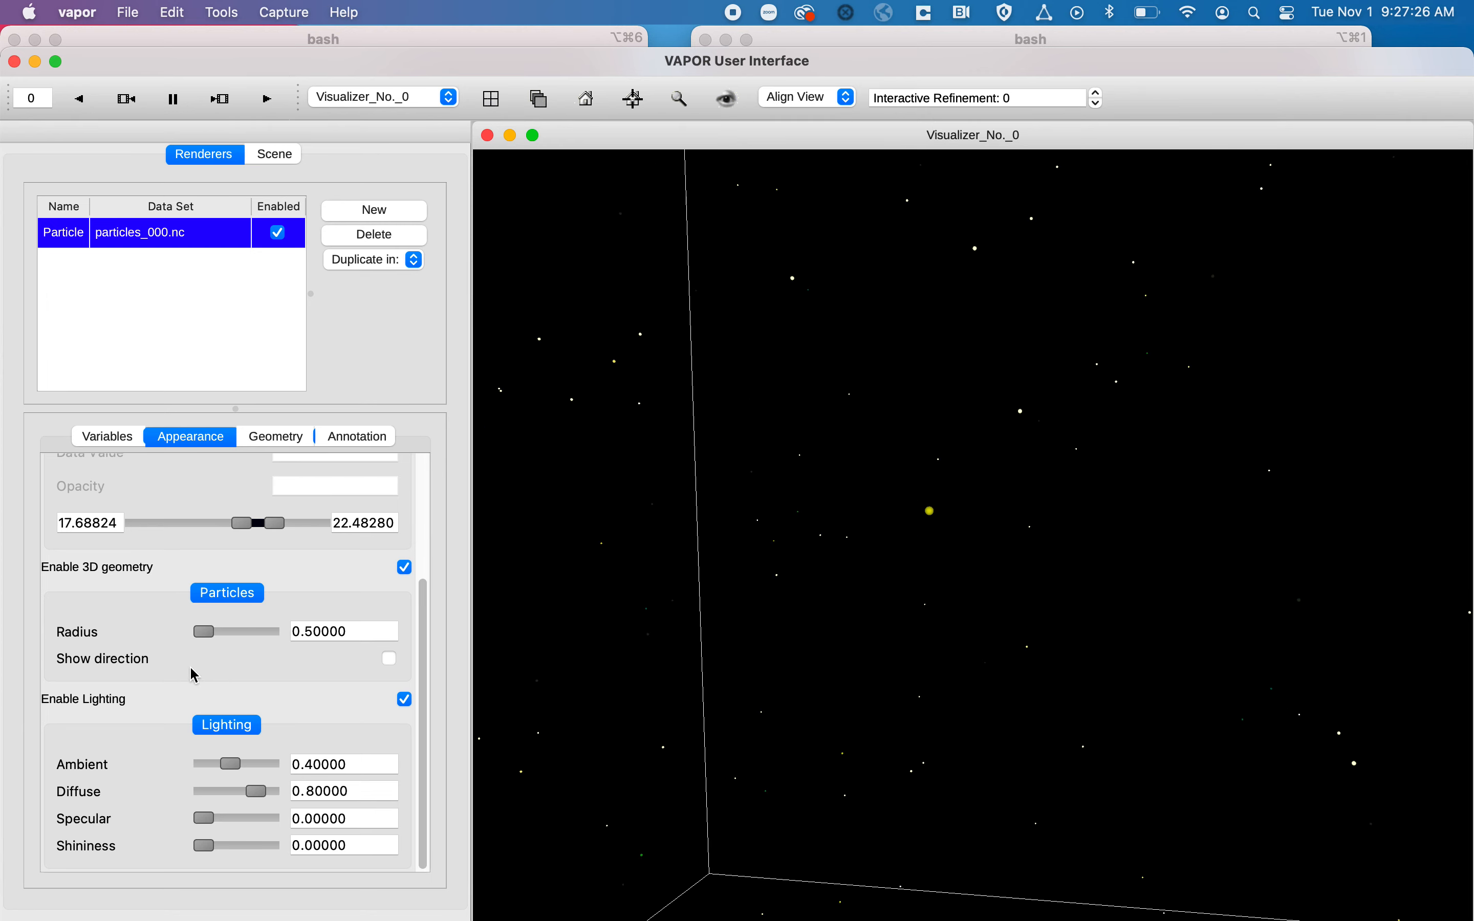
left_click_drag(195, 630, 341, 645)
right_click_drag(852, 426, 821, 851)
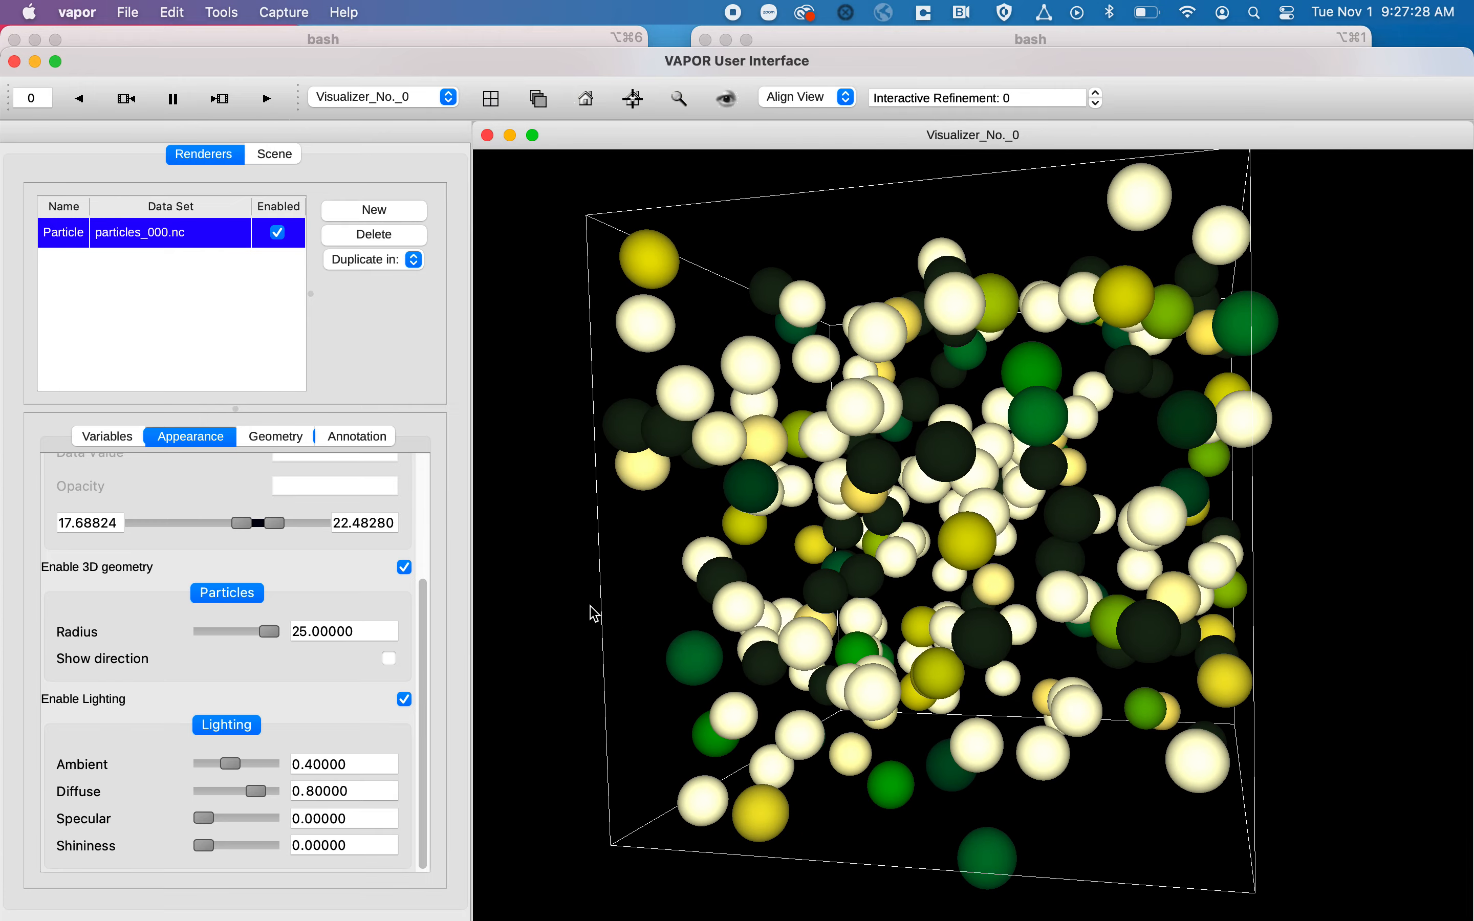
- Raise the maximum value allowed for the particle Radius setting to 250
right_click(356, 631)
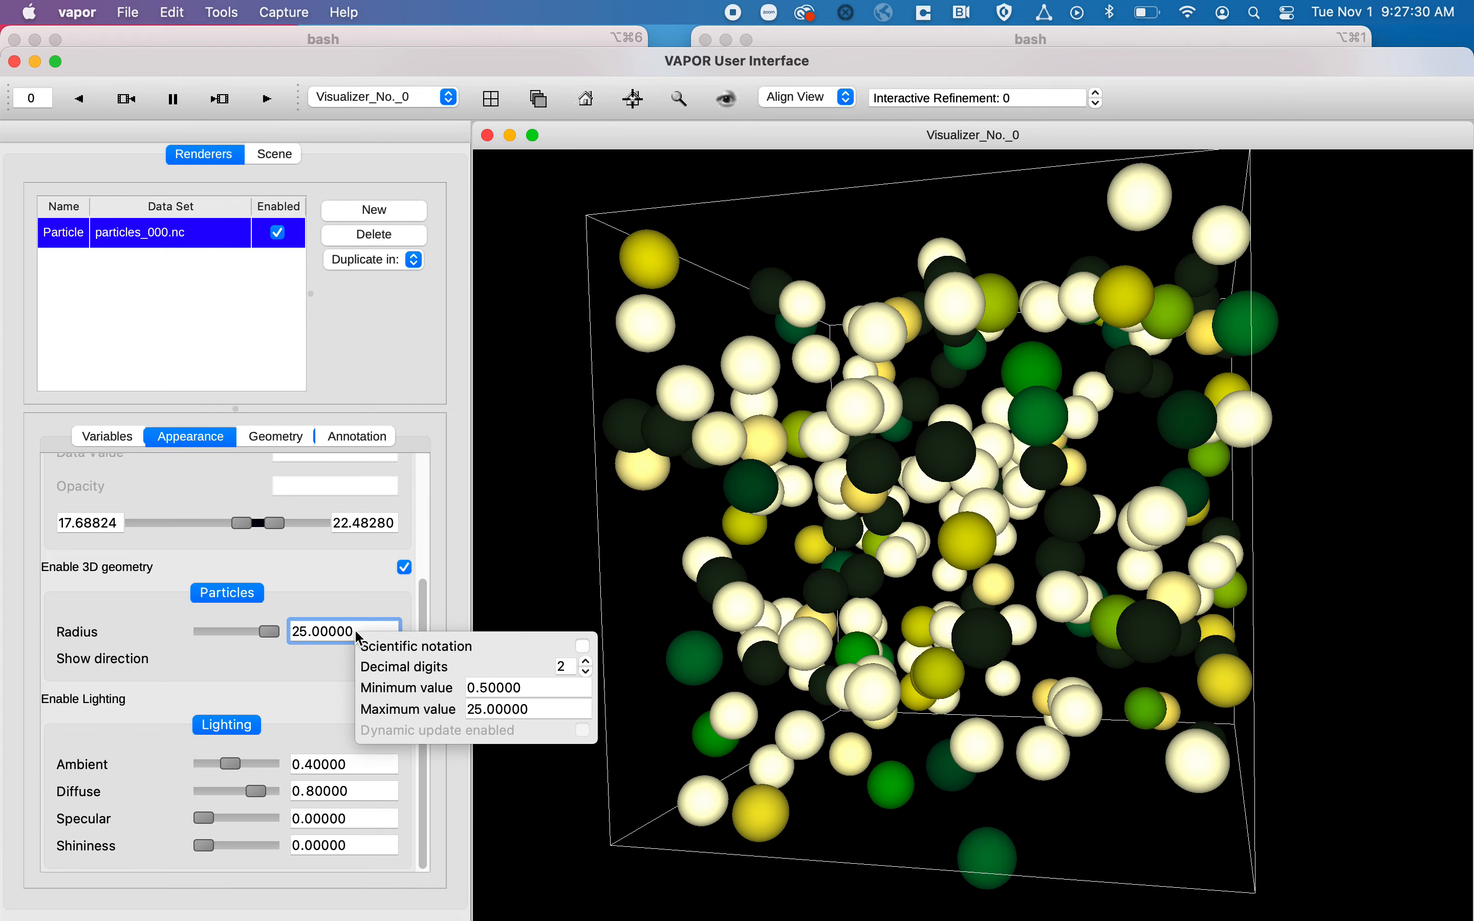
left_click(485, 710)
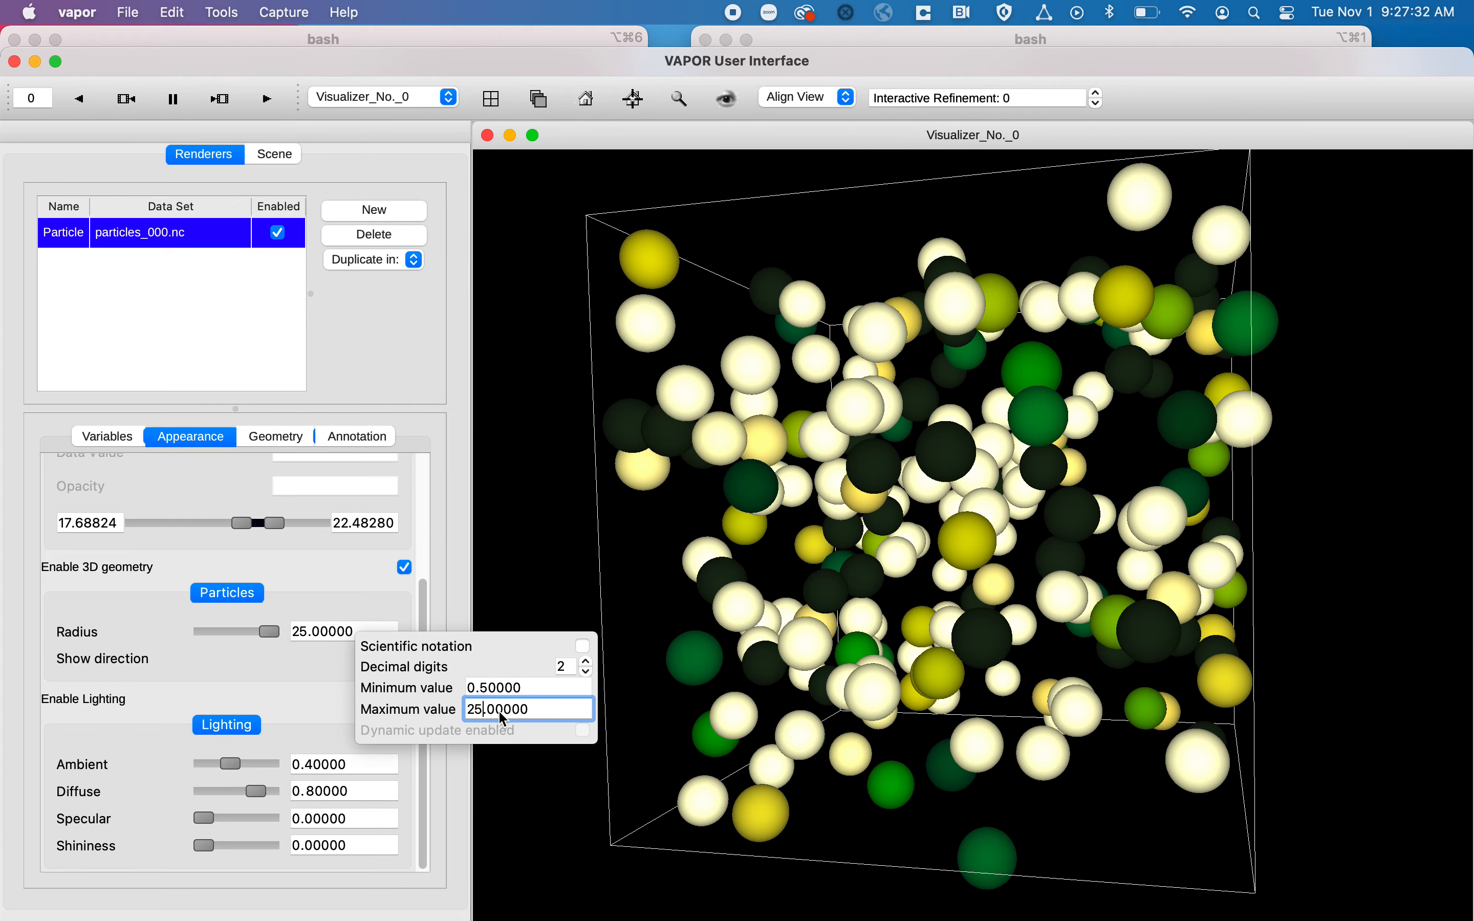
type("0")
key("Return")
left_click(262, 673)
- Try the particle radius at its new maximum and reduce it to 12.975
left_click_drag(213, 631, 287, 633)
right_click_drag(850, 368, 899, 883)
left_click_drag(883, 671, 843, 489)
left_click_drag(272, 638, 211, 634)
right_click_drag(816, 740, 947, 329)
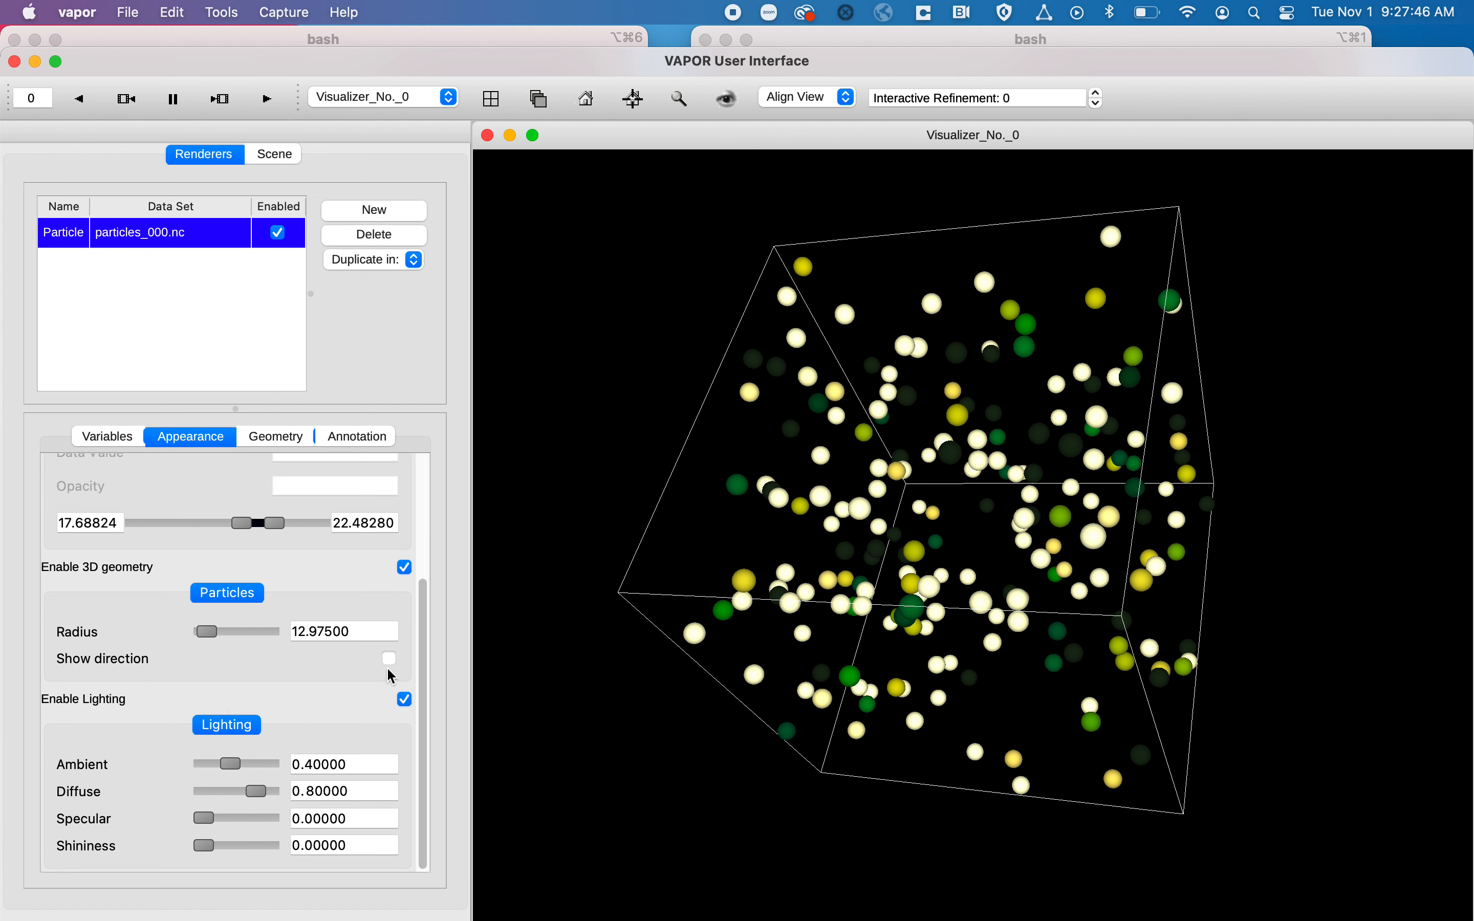
- Check the renderer's variable fields and enable Show direction for the particles
left_click(116, 435)
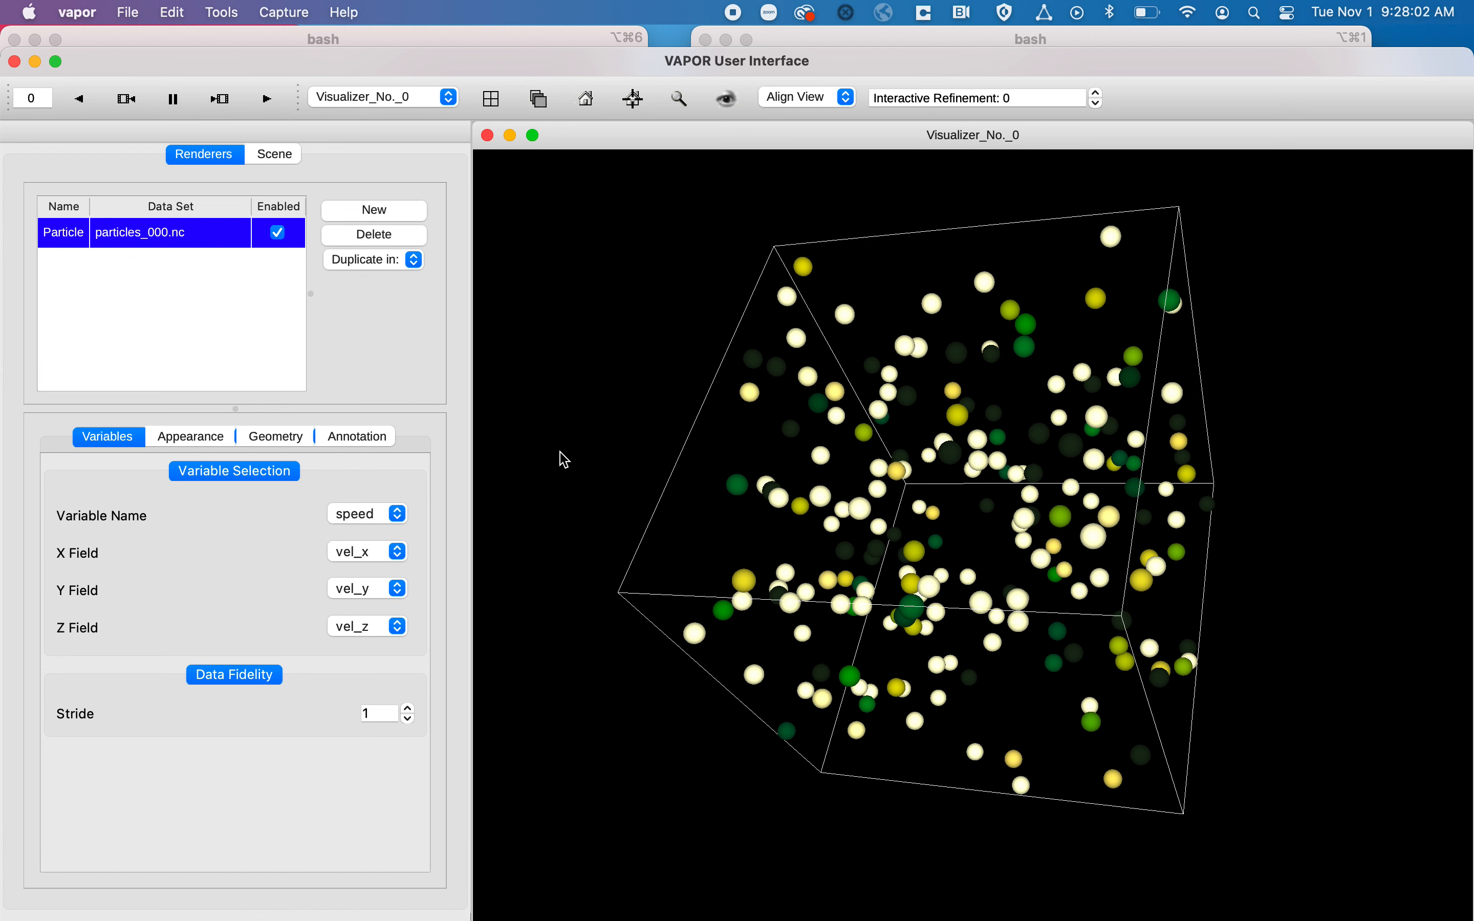
left_click(187, 439)
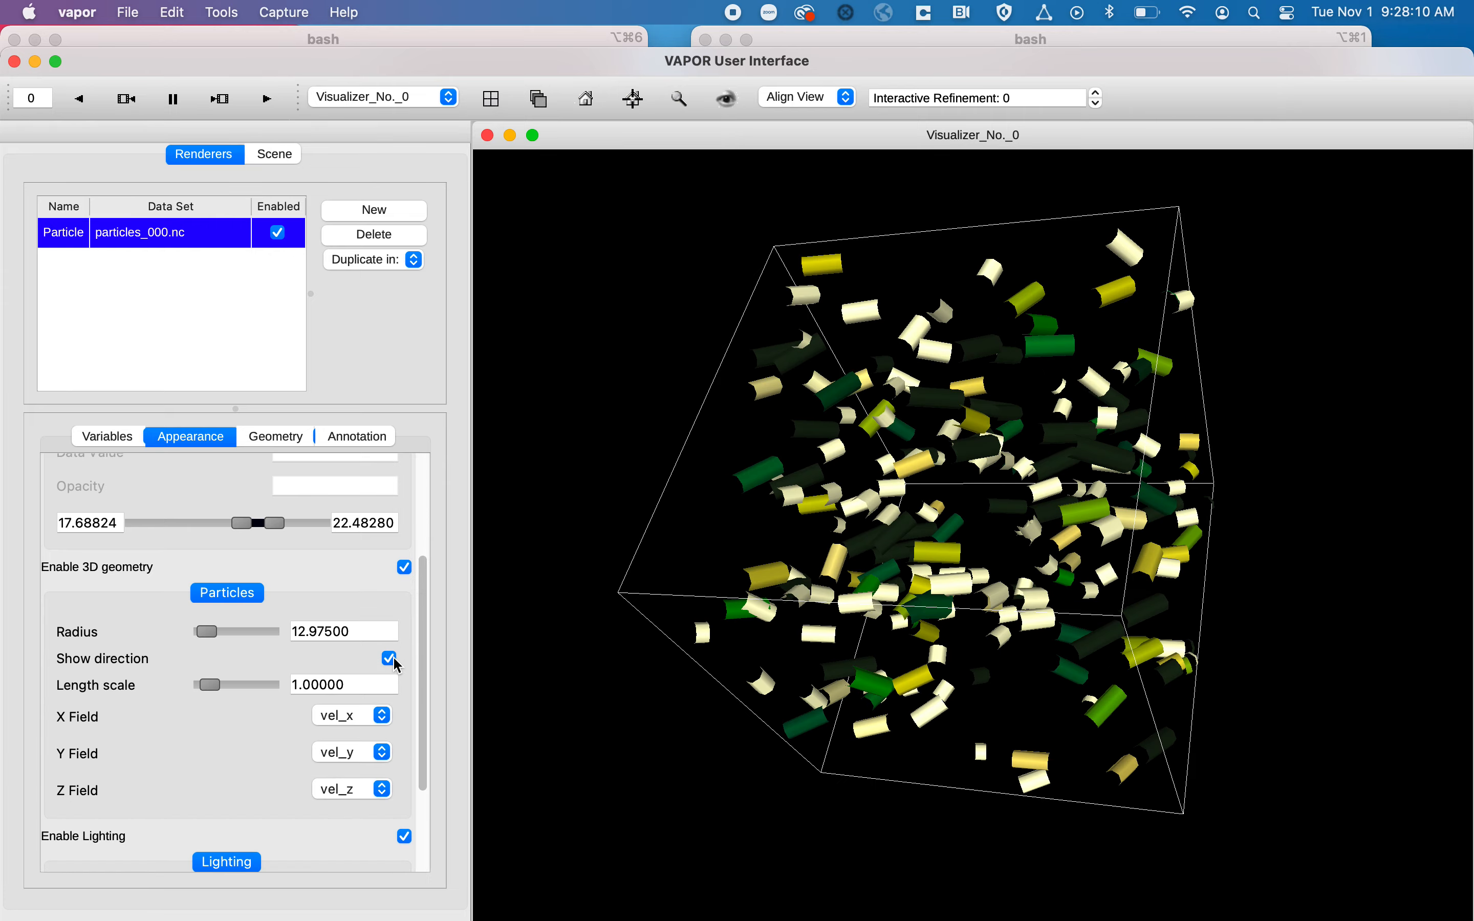
- Lower the particle radius to its minimum of 0.5 and set the maximum allowed radius value back to 25
right_click_drag(924, 579, 964, 407)
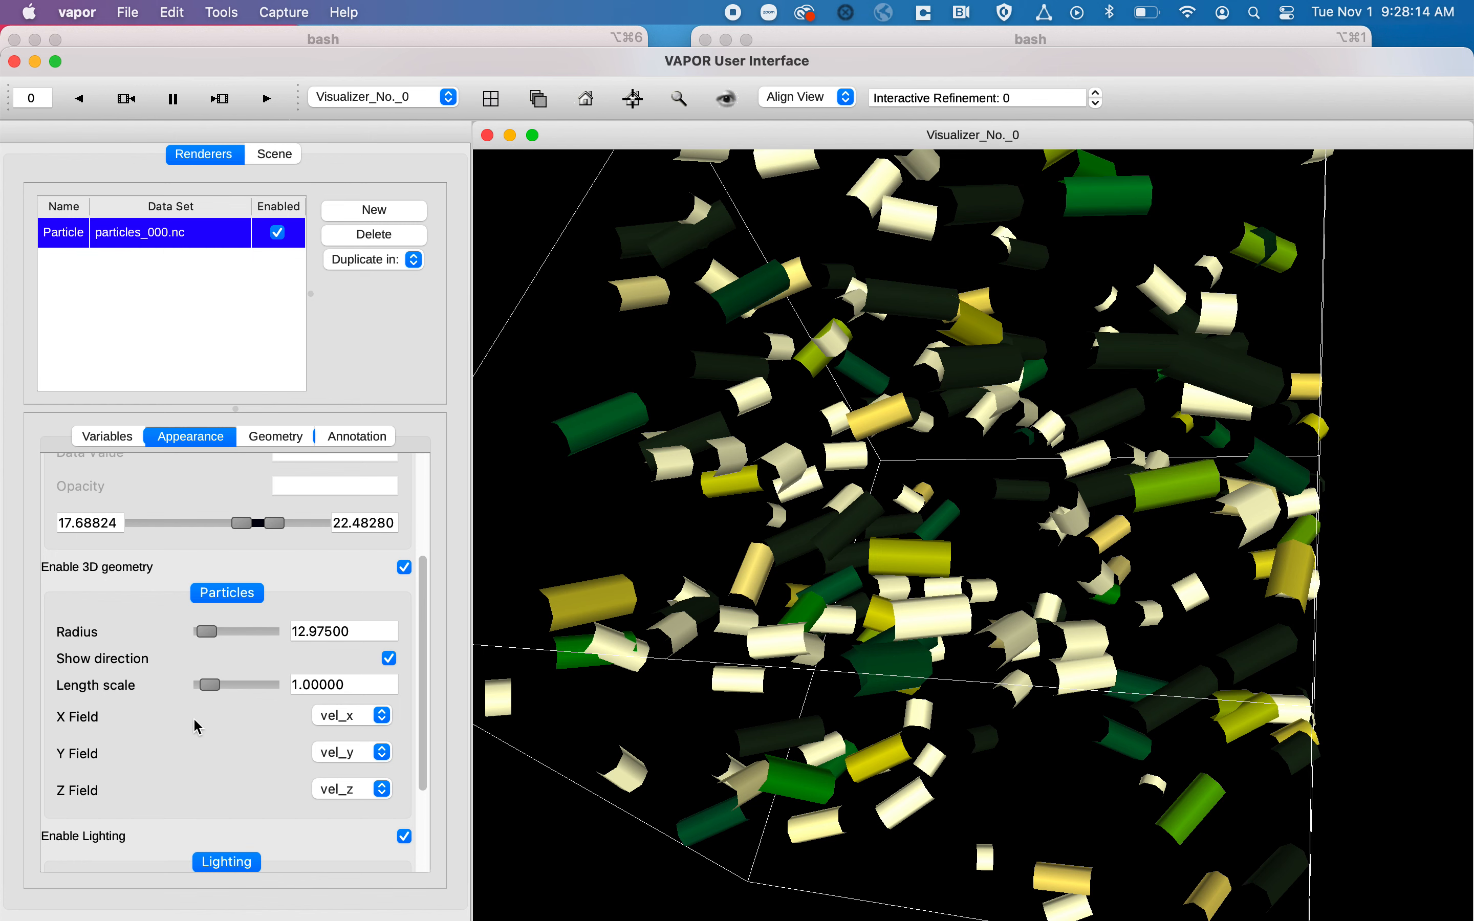
left_click_drag(205, 633, 203, 633)
right_click(333, 634)
left_click(452, 707)
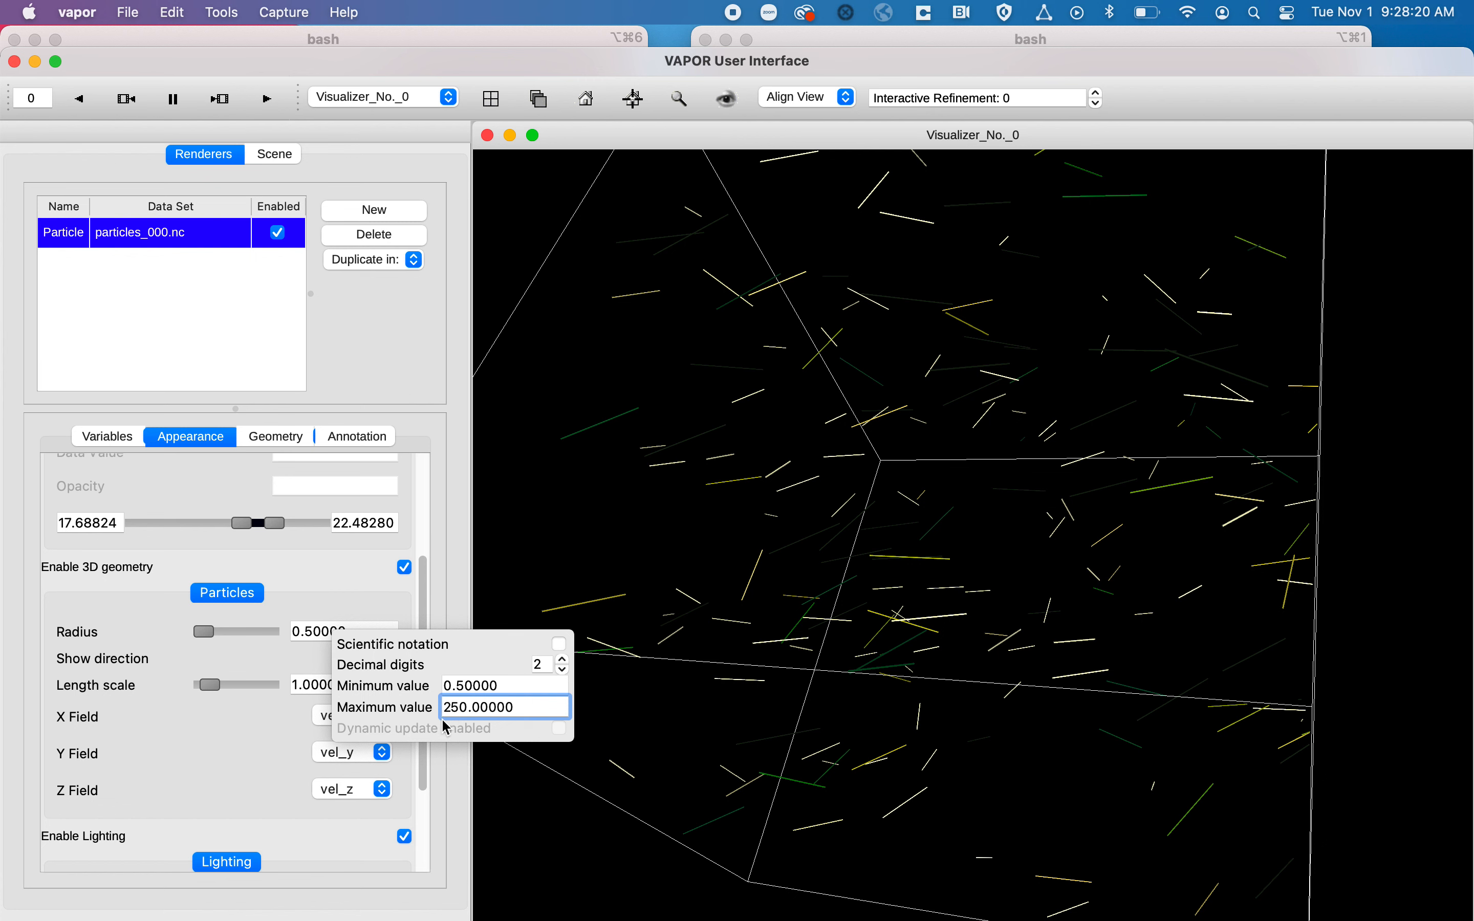
key("BackSpace")
key("Return")
- Set the particle radius to about 4.665 and the direction length scale to about 2.8
left_click_drag(204, 631, 230, 687)
left_click_drag(207, 684, 222, 684)
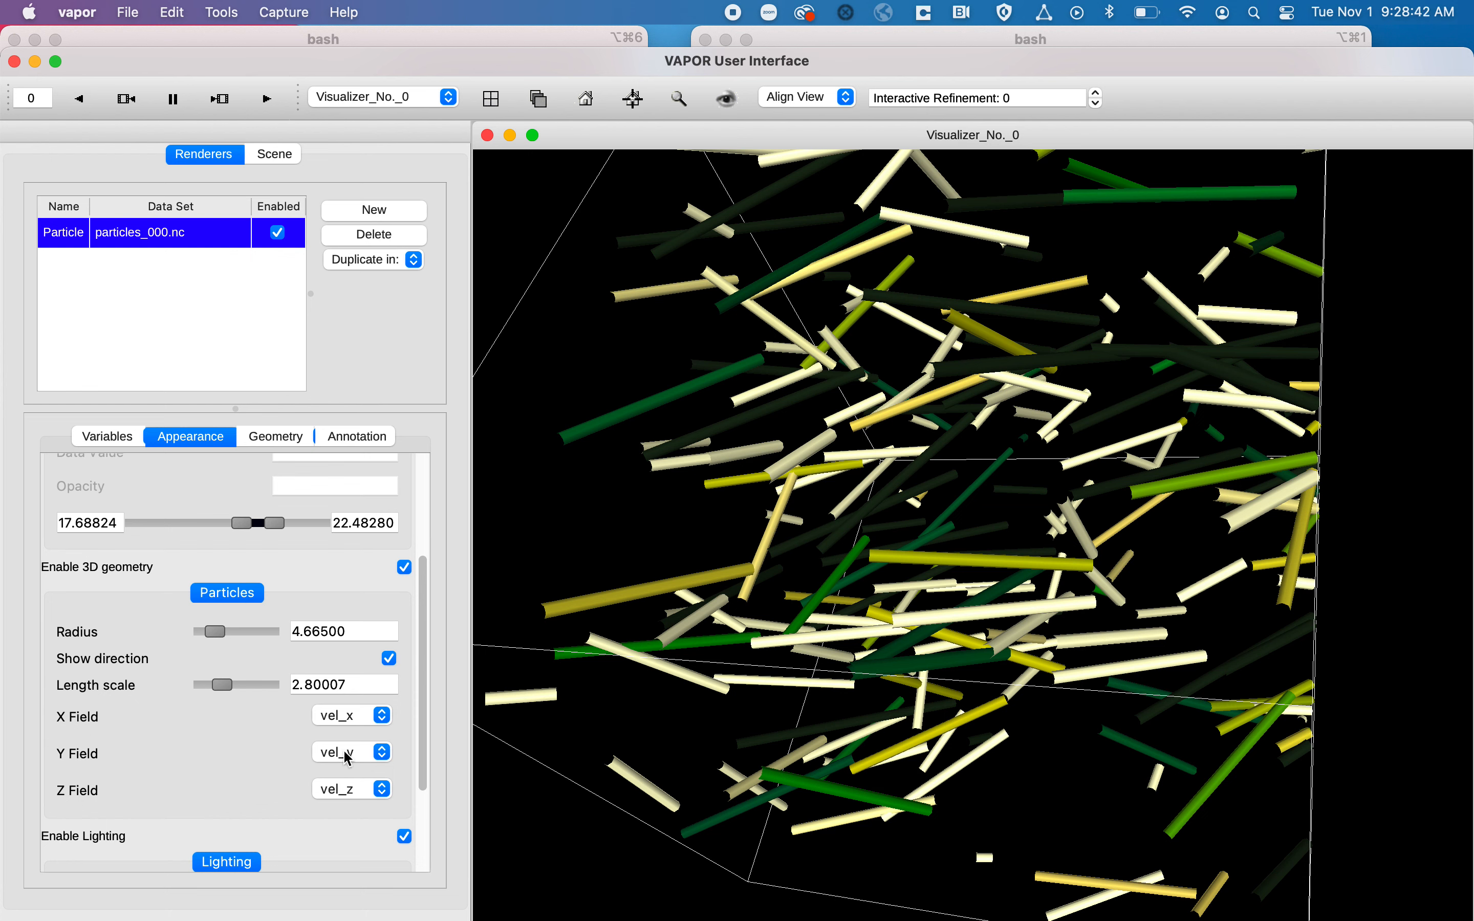
- Turn off Show direction and set the particle lighting to ambient 0.28, diffuse 1.0, specular 0.91 and shininess 0.13
left_click(122, 438)
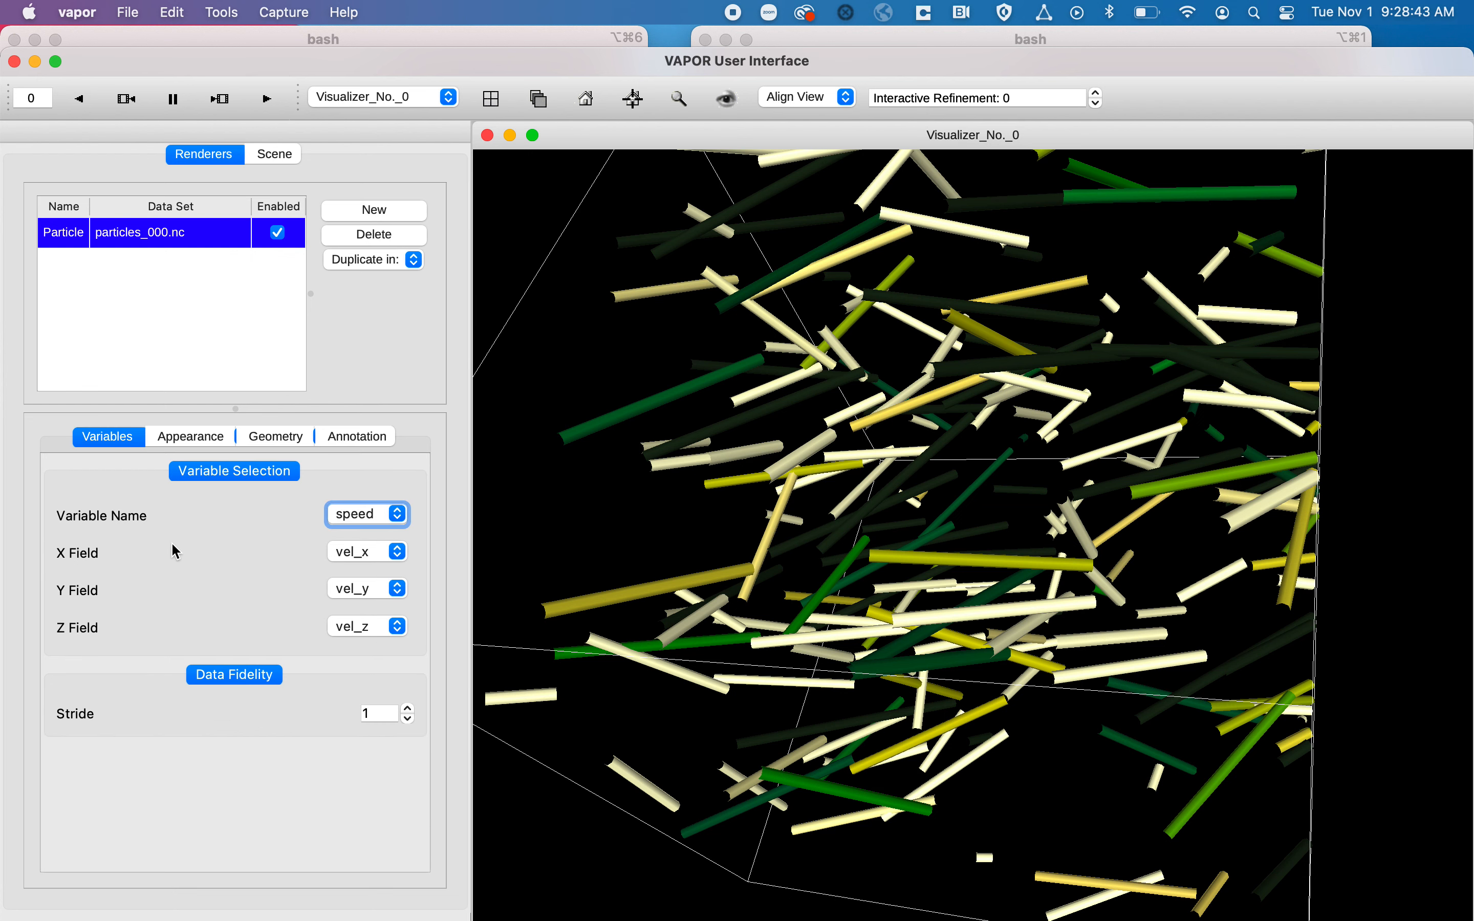
left_click(194, 438)
left_click_drag(424, 621, 430, 728)
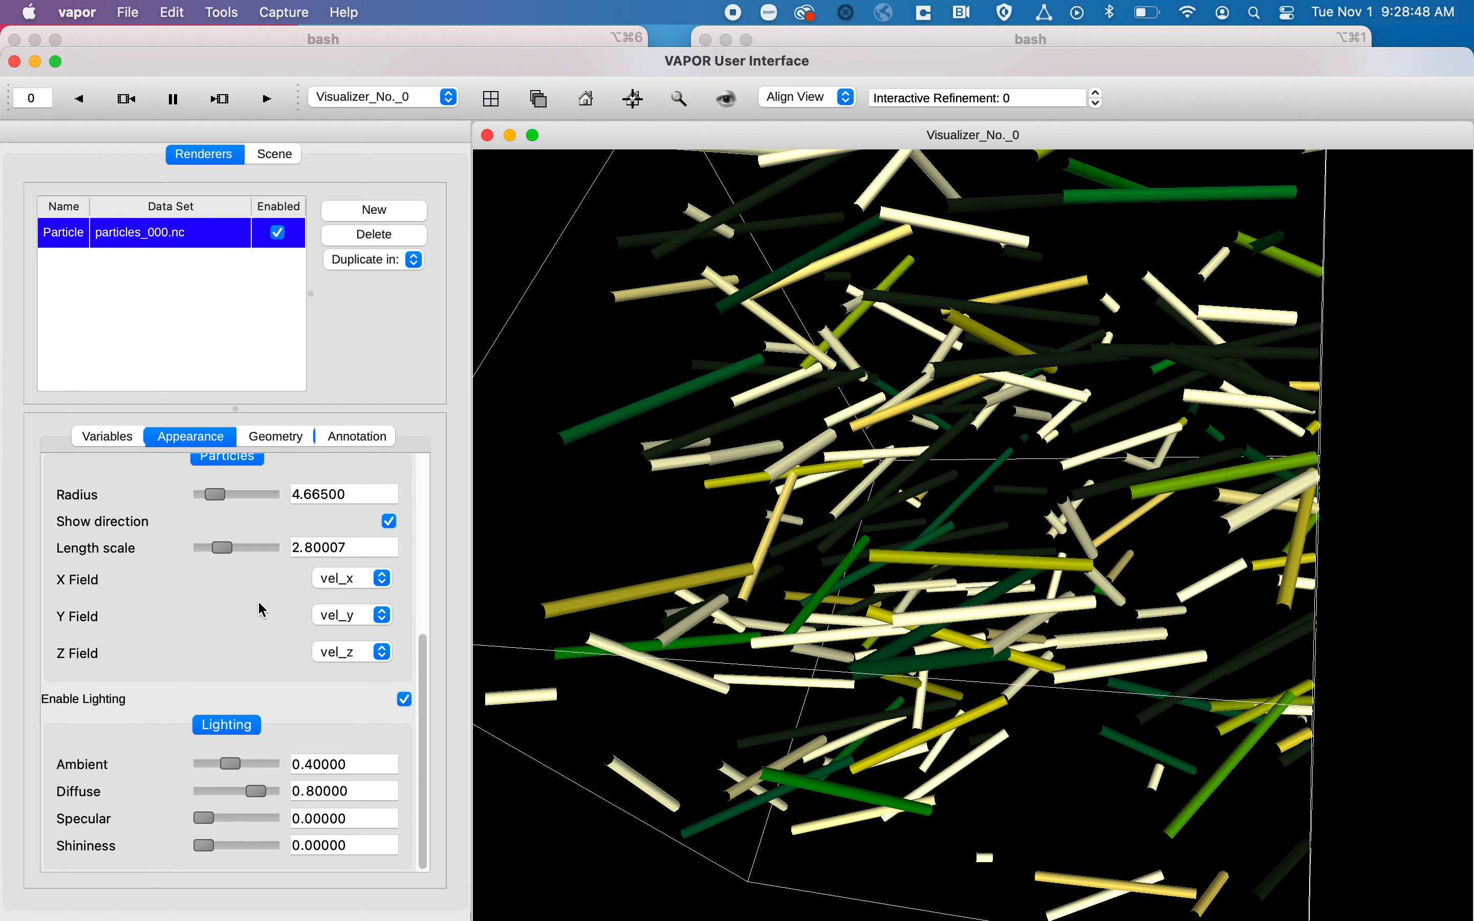
mouse_move(235, 764)
left_mouse_down()
mouse_move(281, 764)
mouse_move(176, 768)
mouse_move(227, 766)
left_mouse_up()
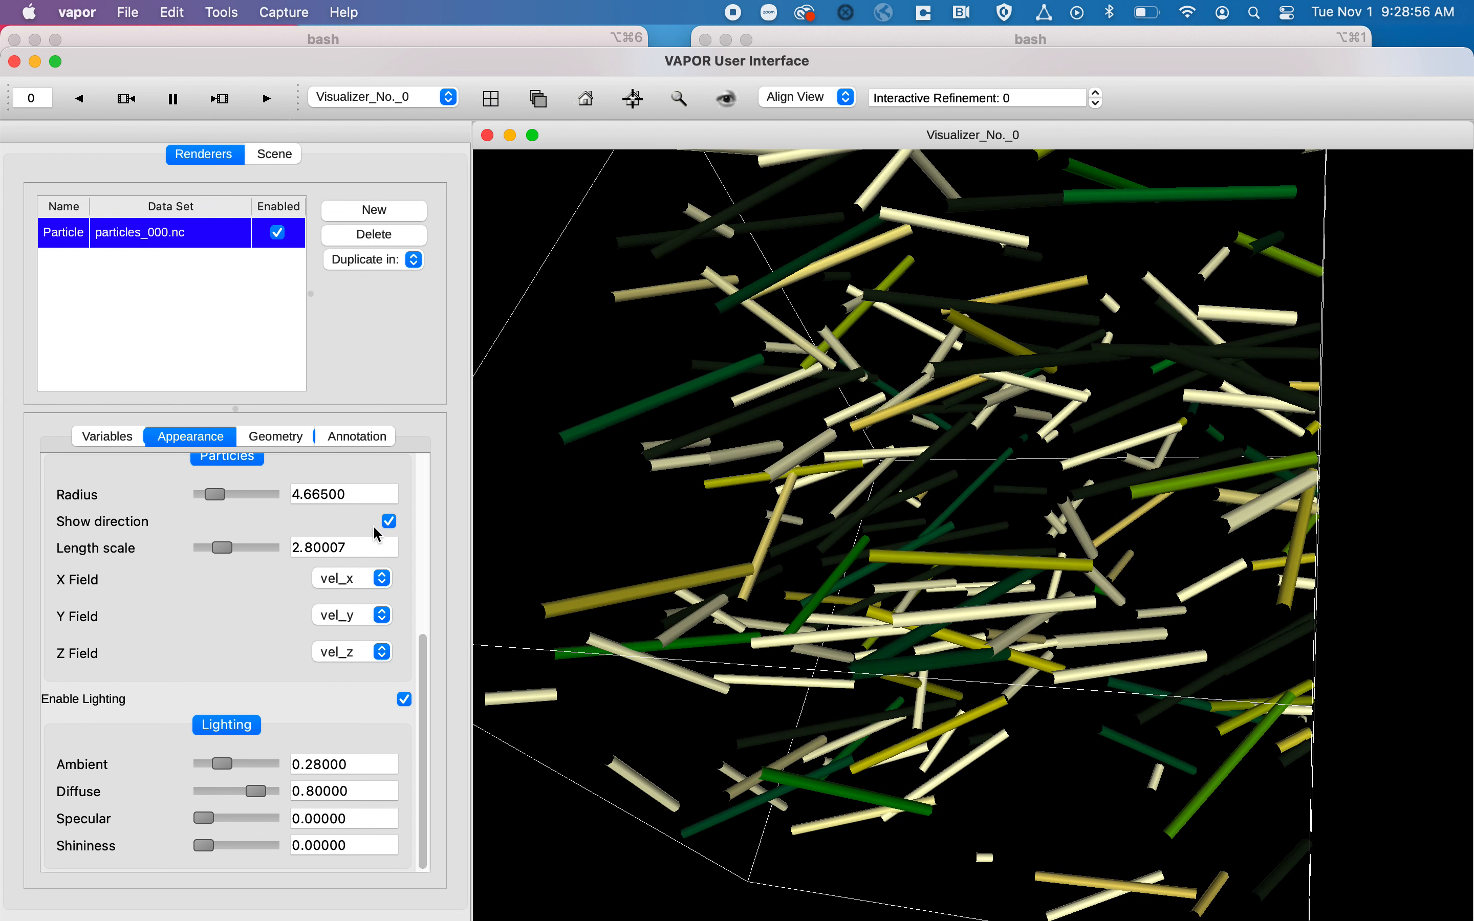
left_click(390, 521)
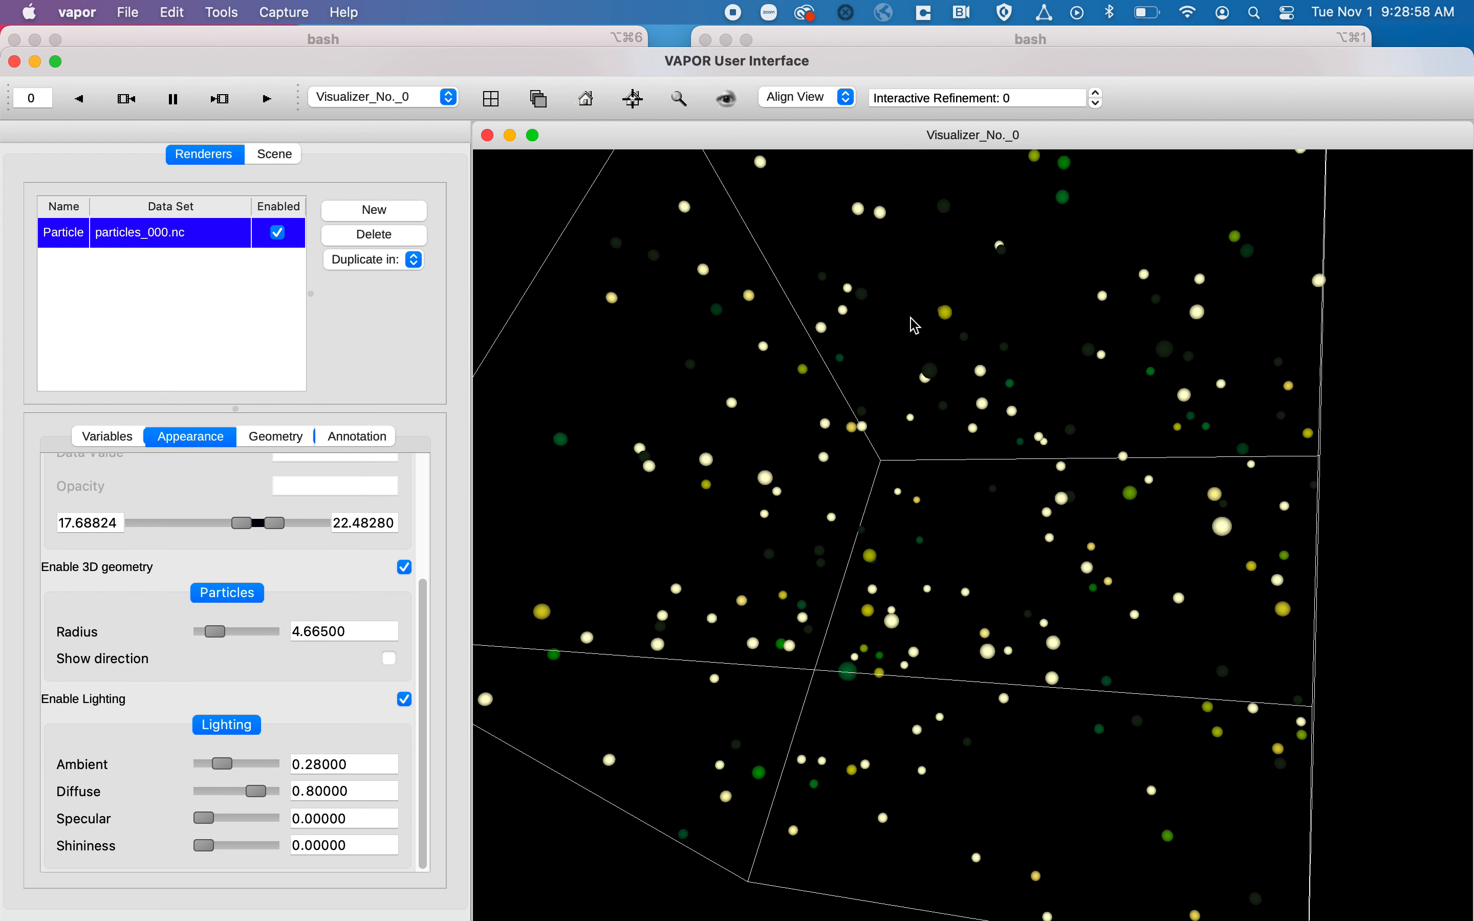
mouse_move(256, 790)
left_mouse_down()
mouse_move(224, 784)
mouse_move(282, 790)
left_mouse_up()
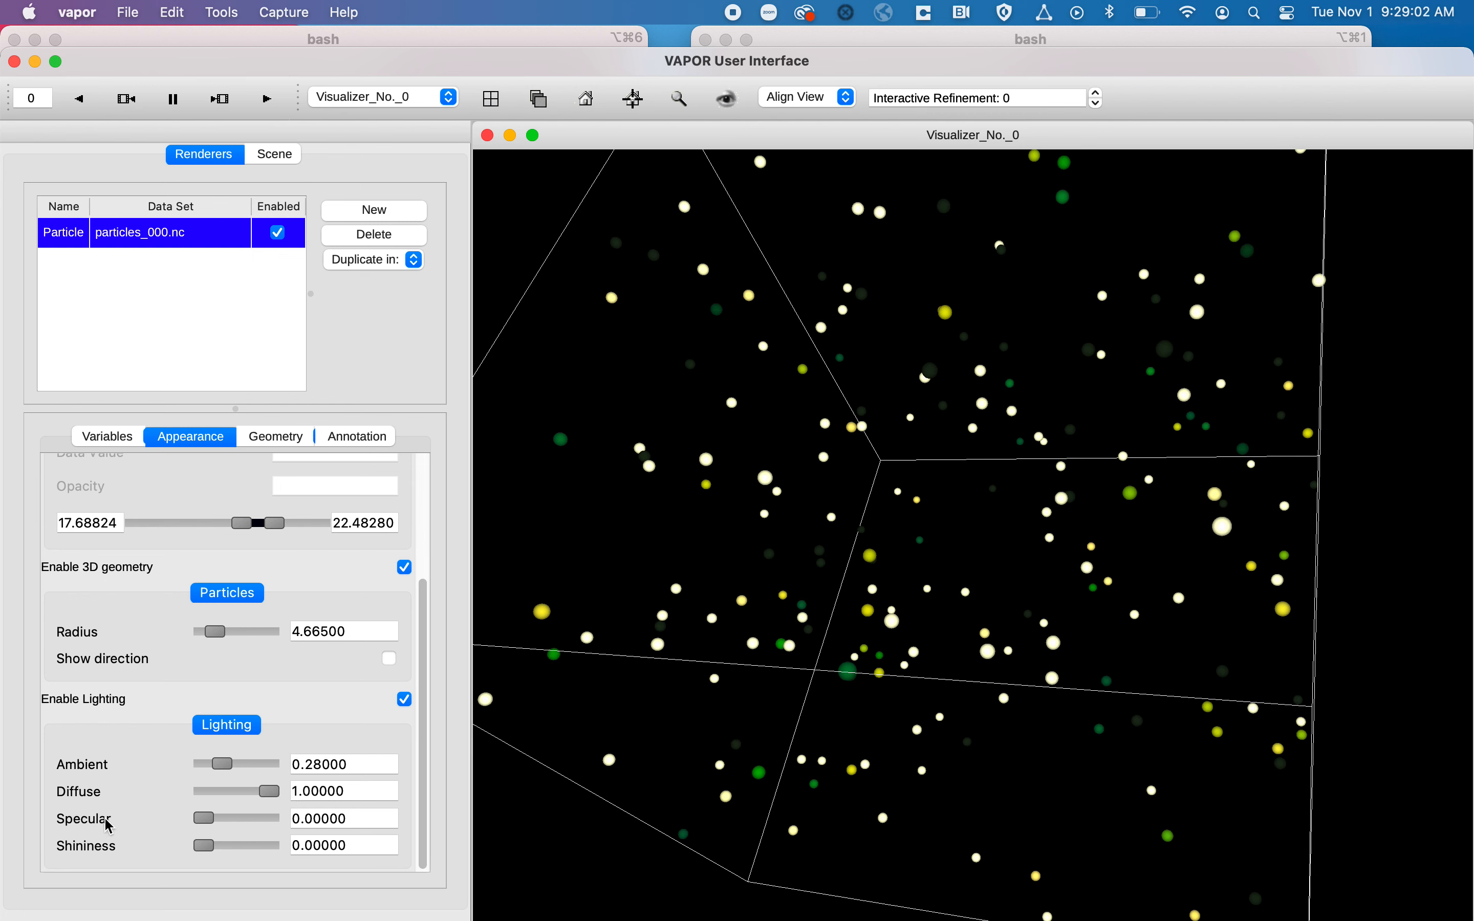
mouse_move(204, 818)
left_mouse_down()
mouse_move(281, 819)
mouse_move(274, 847)
mouse_move(212, 845)
left_mouse_up()
left_click_drag(834, 530, 891, 812)
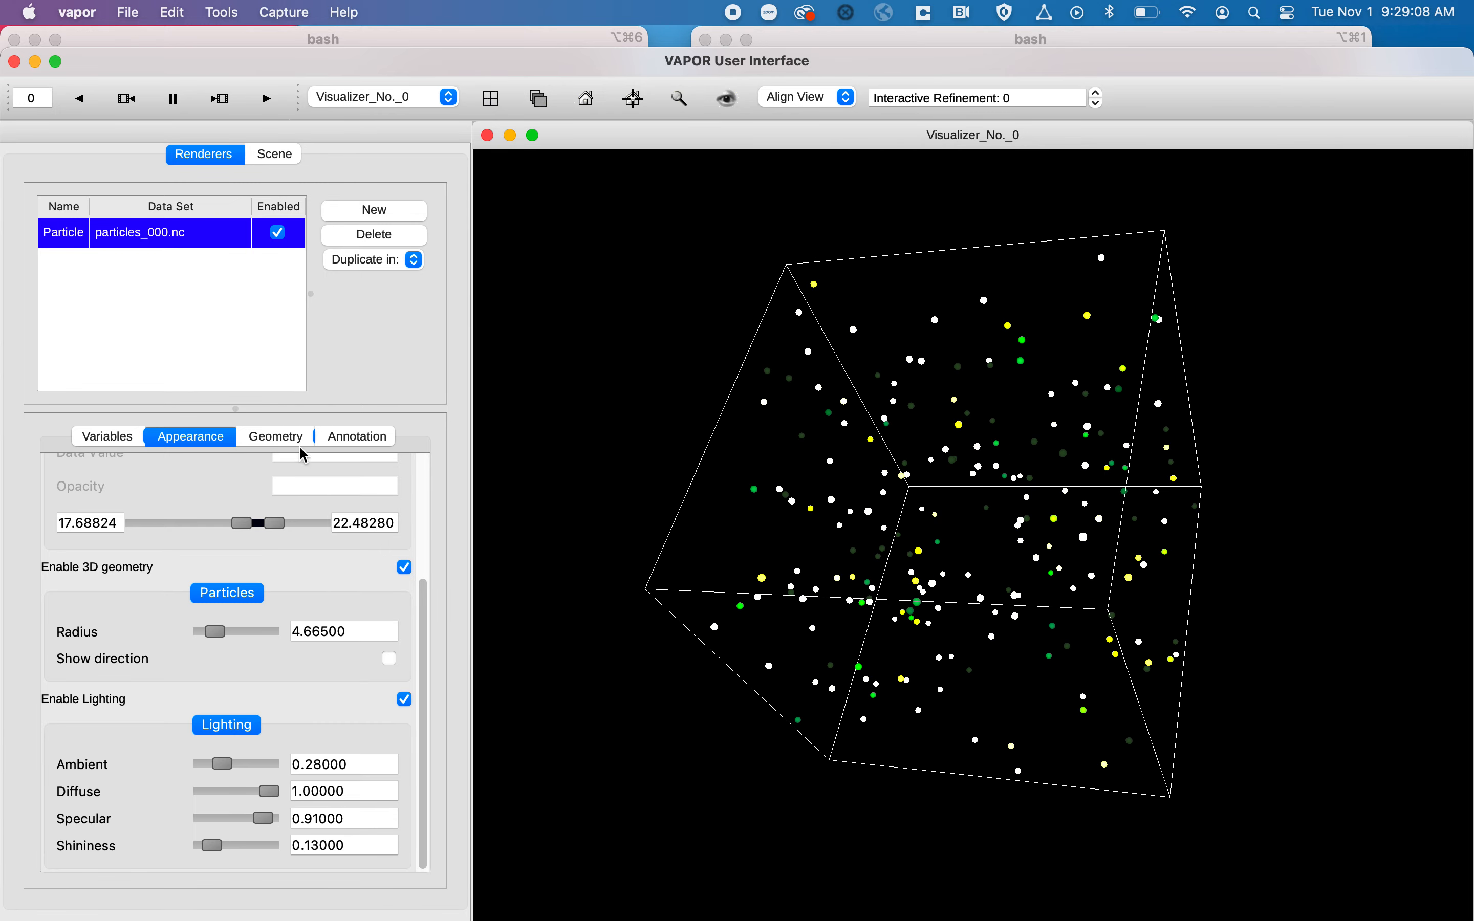
- Crop the Particle renderer's region along X to a maximum of about 0.97
left_click(279, 436)
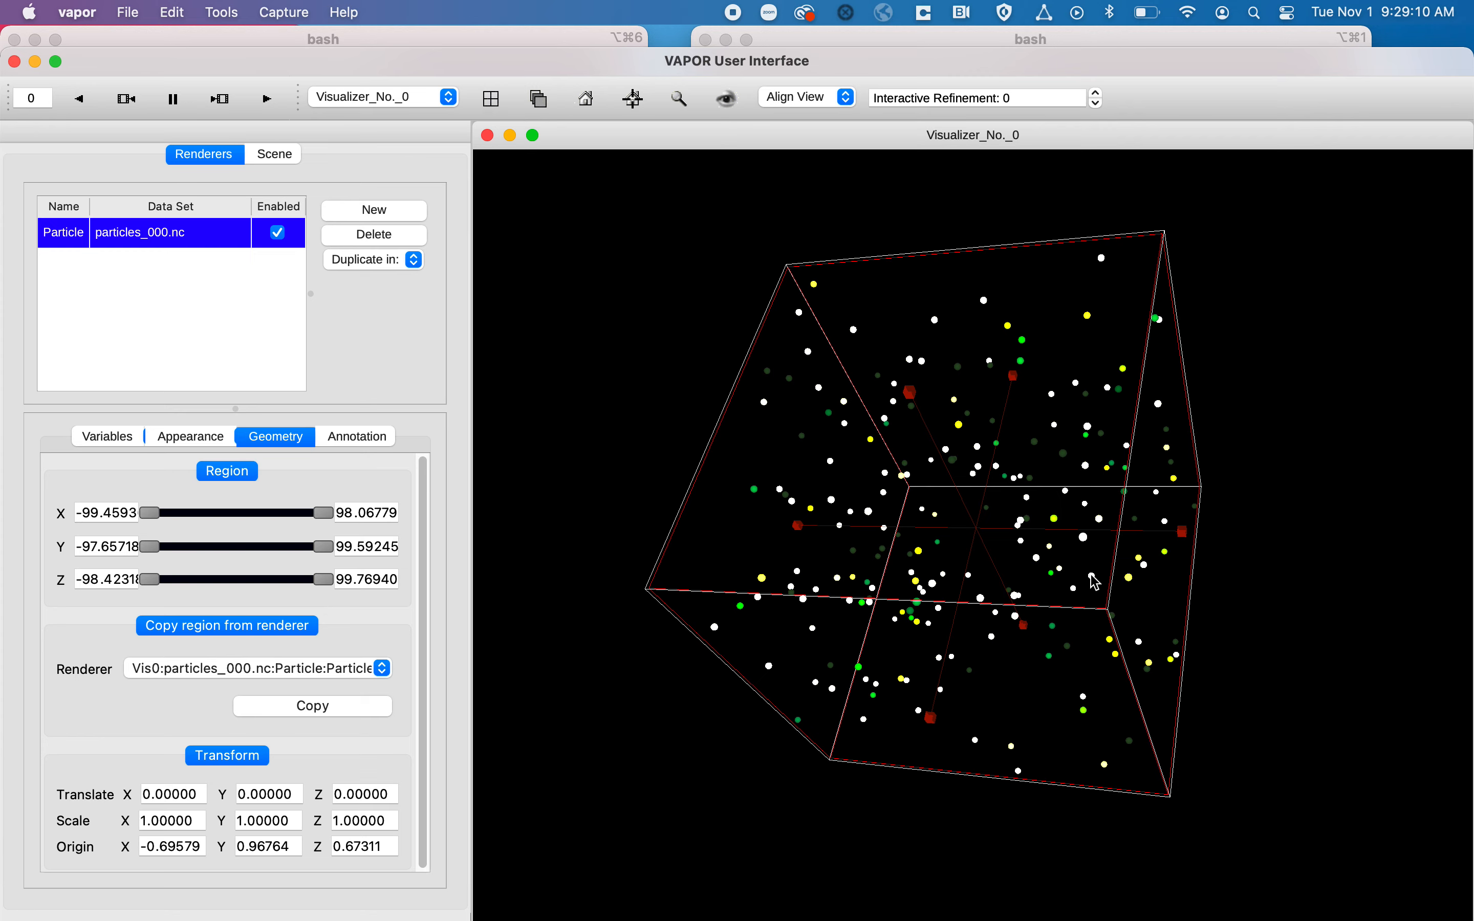
right_click_drag(1083, 573, 1122, 248)
left_click_drag(1314, 522, 458, 557)
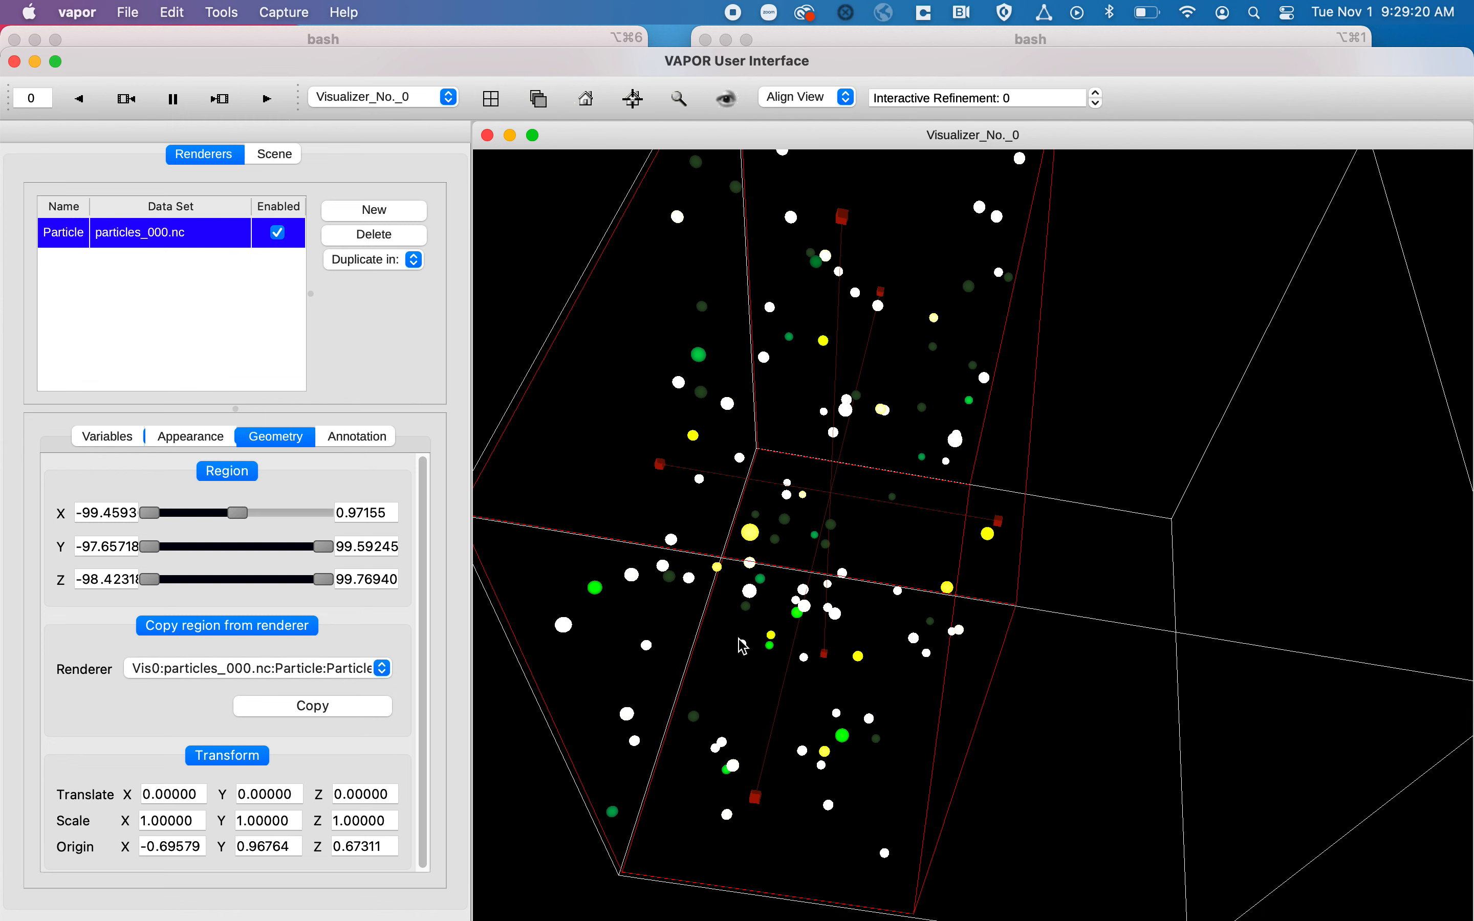
- Show the colorbar for the Particle renderer and give it the title "test"
left_click(355, 444)
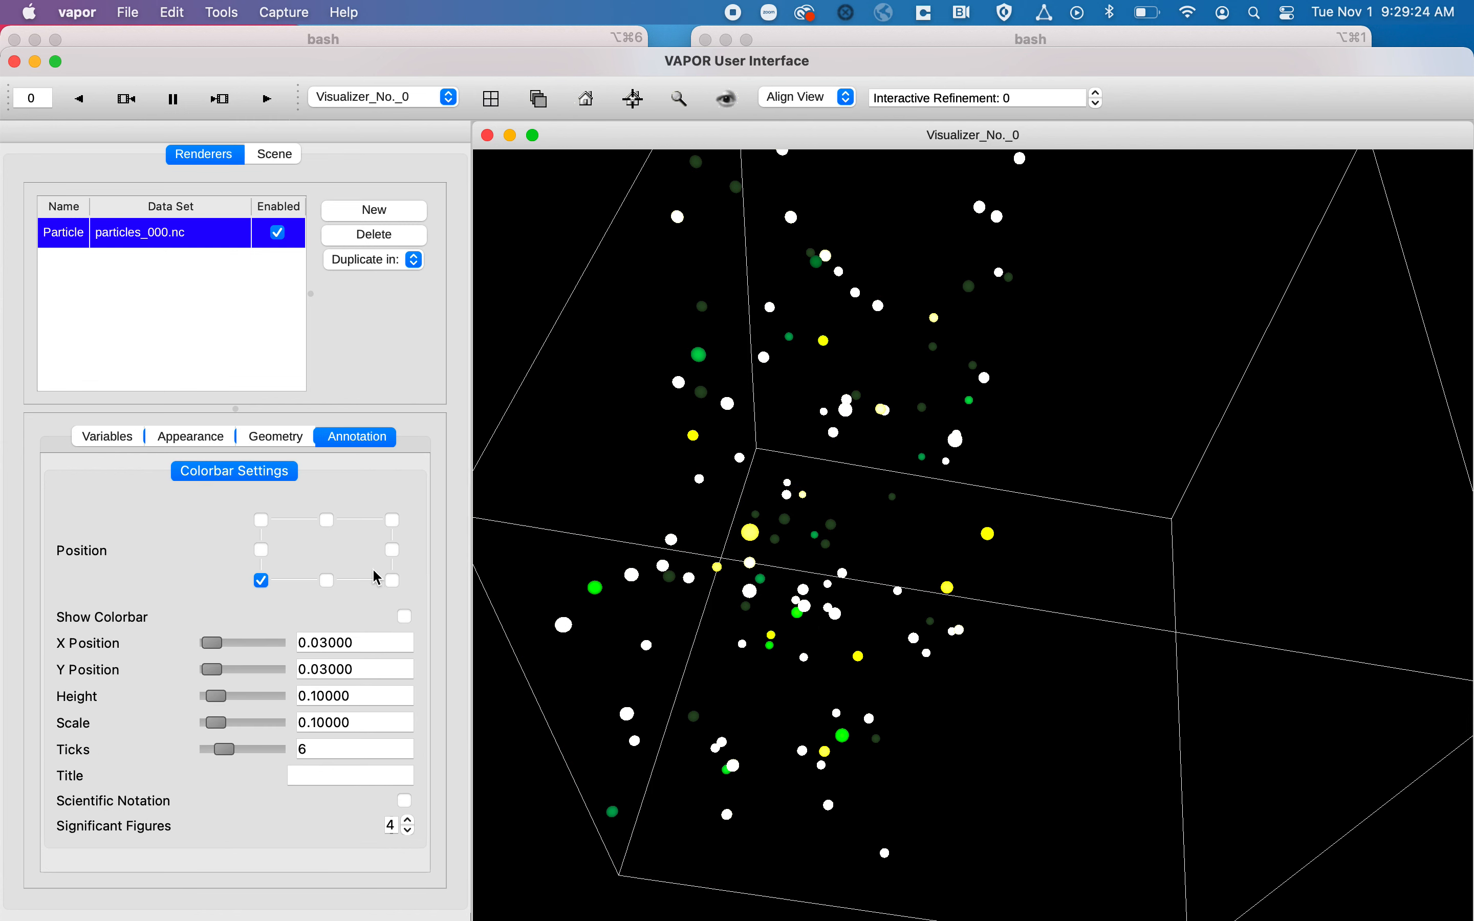
left_click(404, 617)
left_click(348, 780)
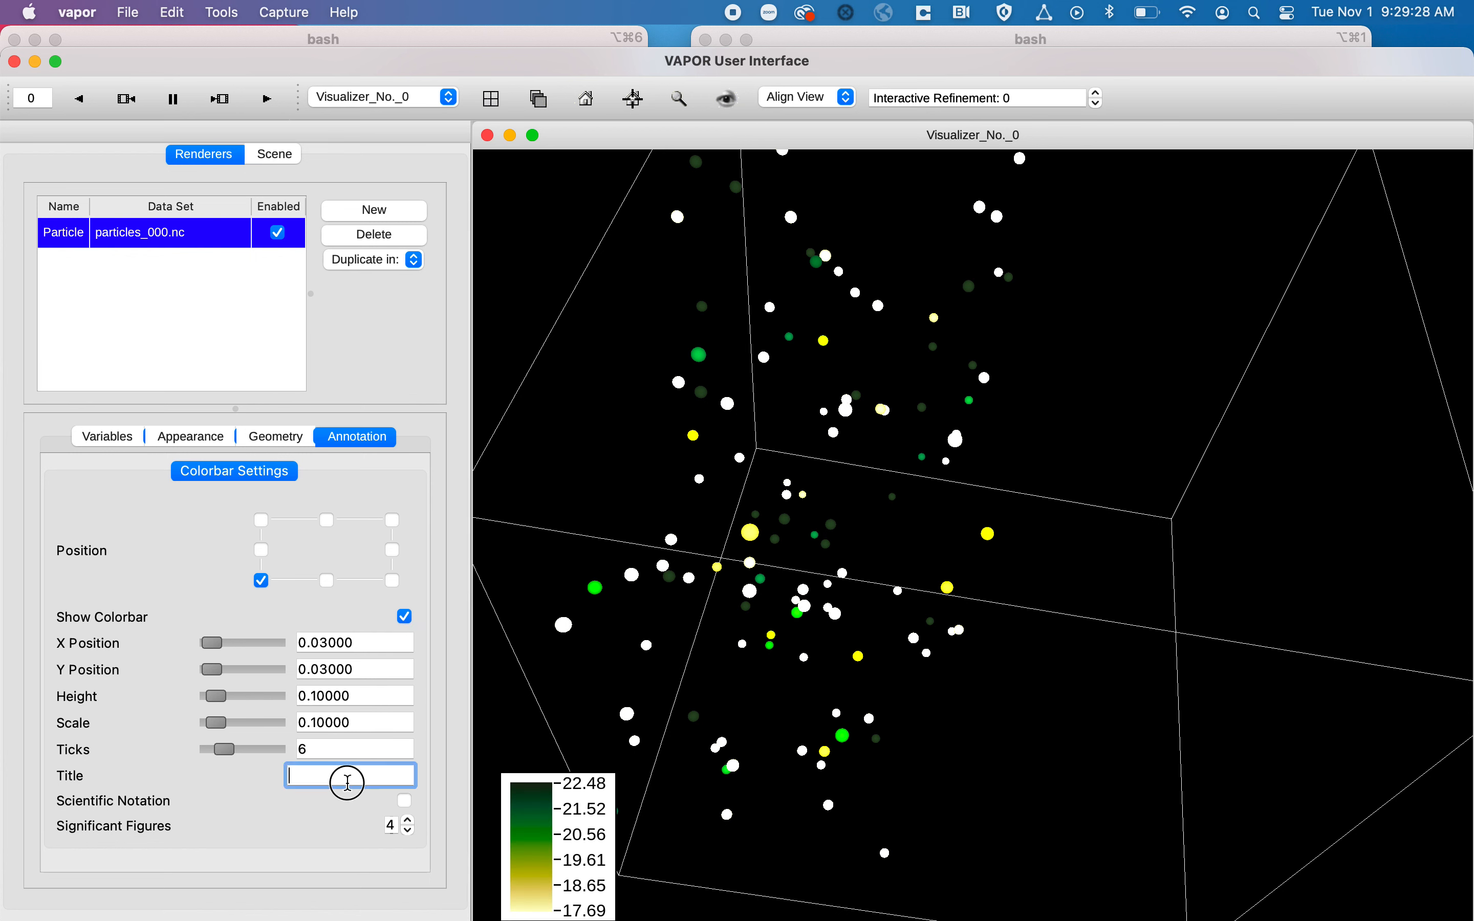
type("test")
key("Return")
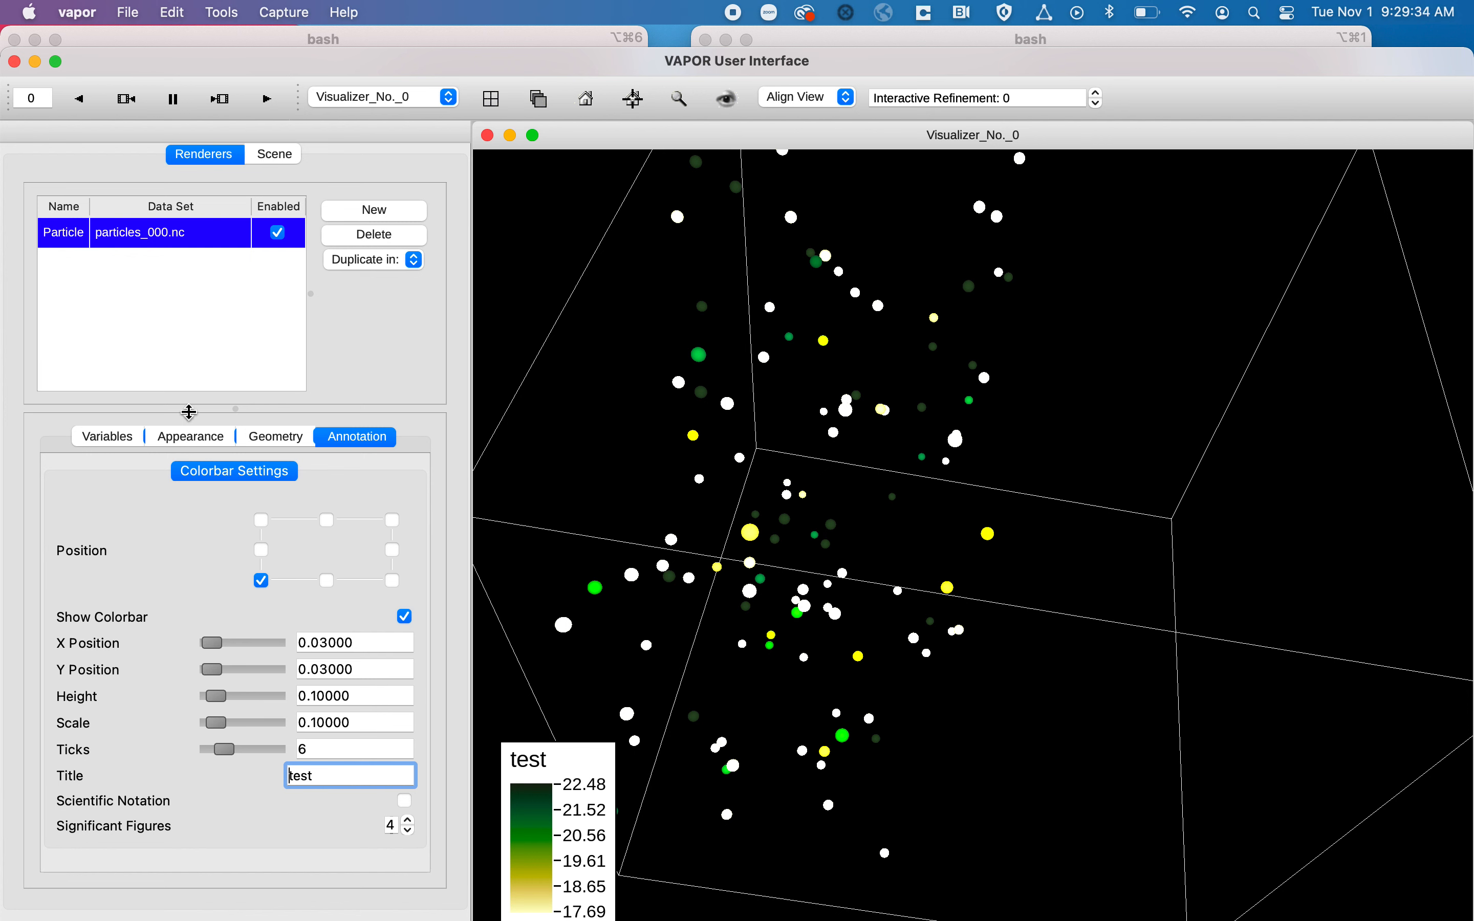
left_click(247, 436)
left_click(194, 441)
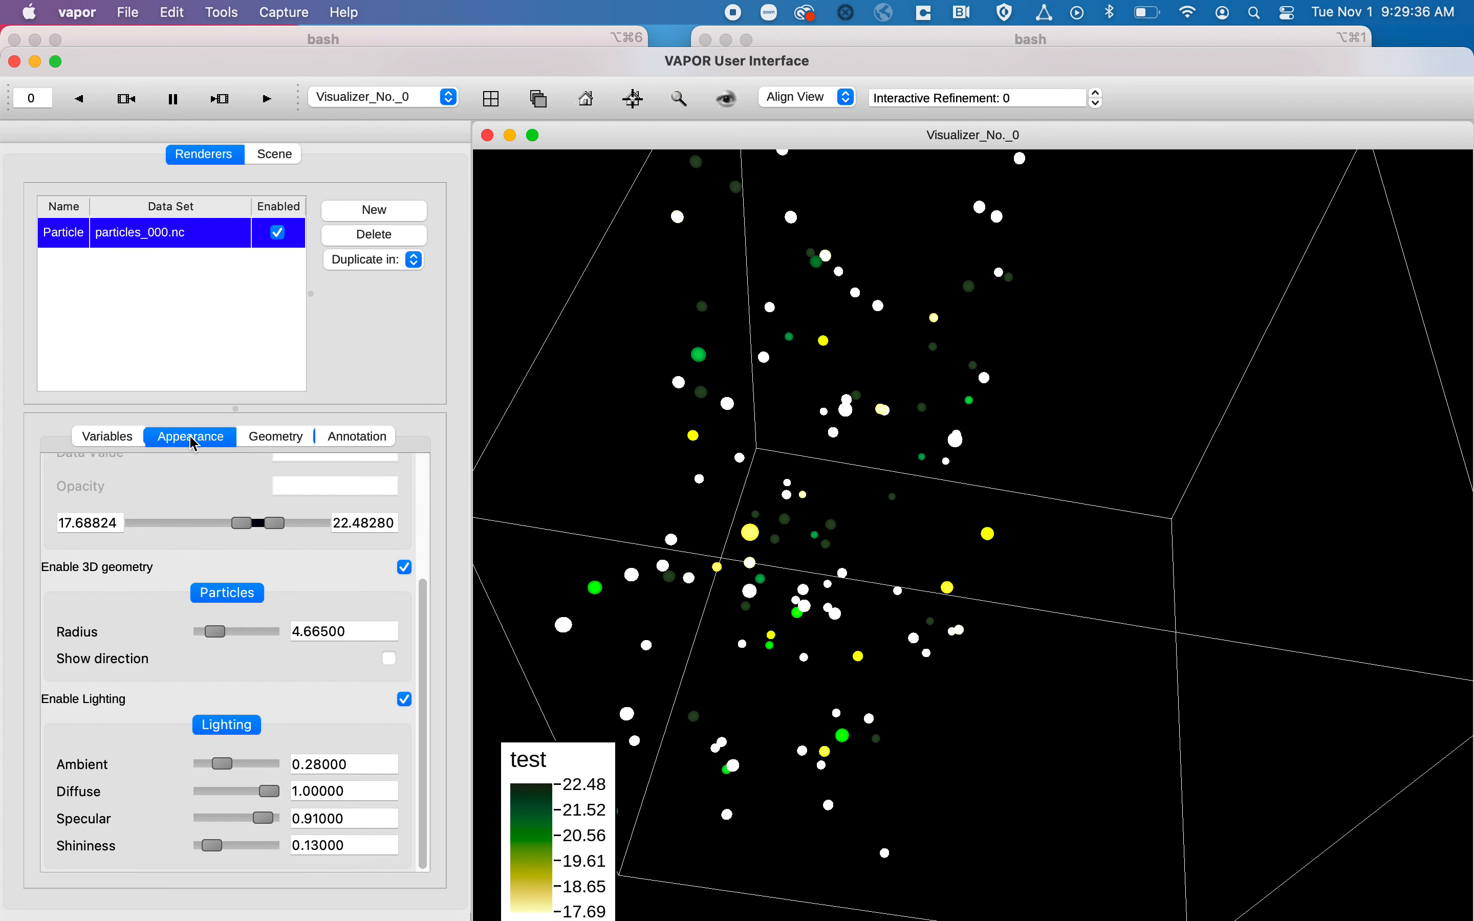
scroll(218, 566, "up", 5)
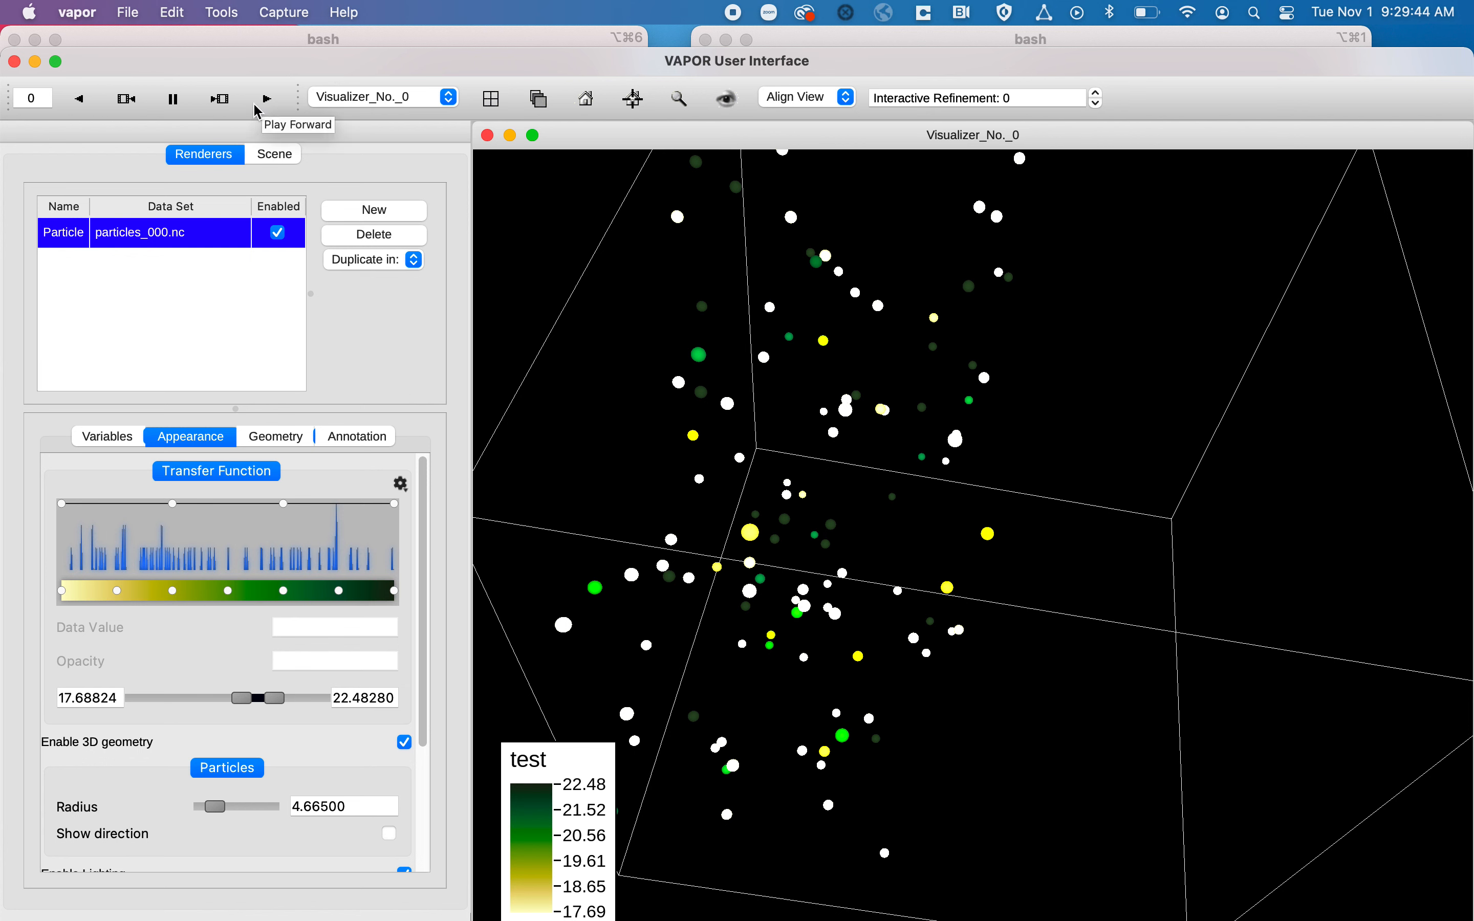
- Minimize the VAPOR window and clear the first iTerm2 terminal's output
left_click(35, 61)
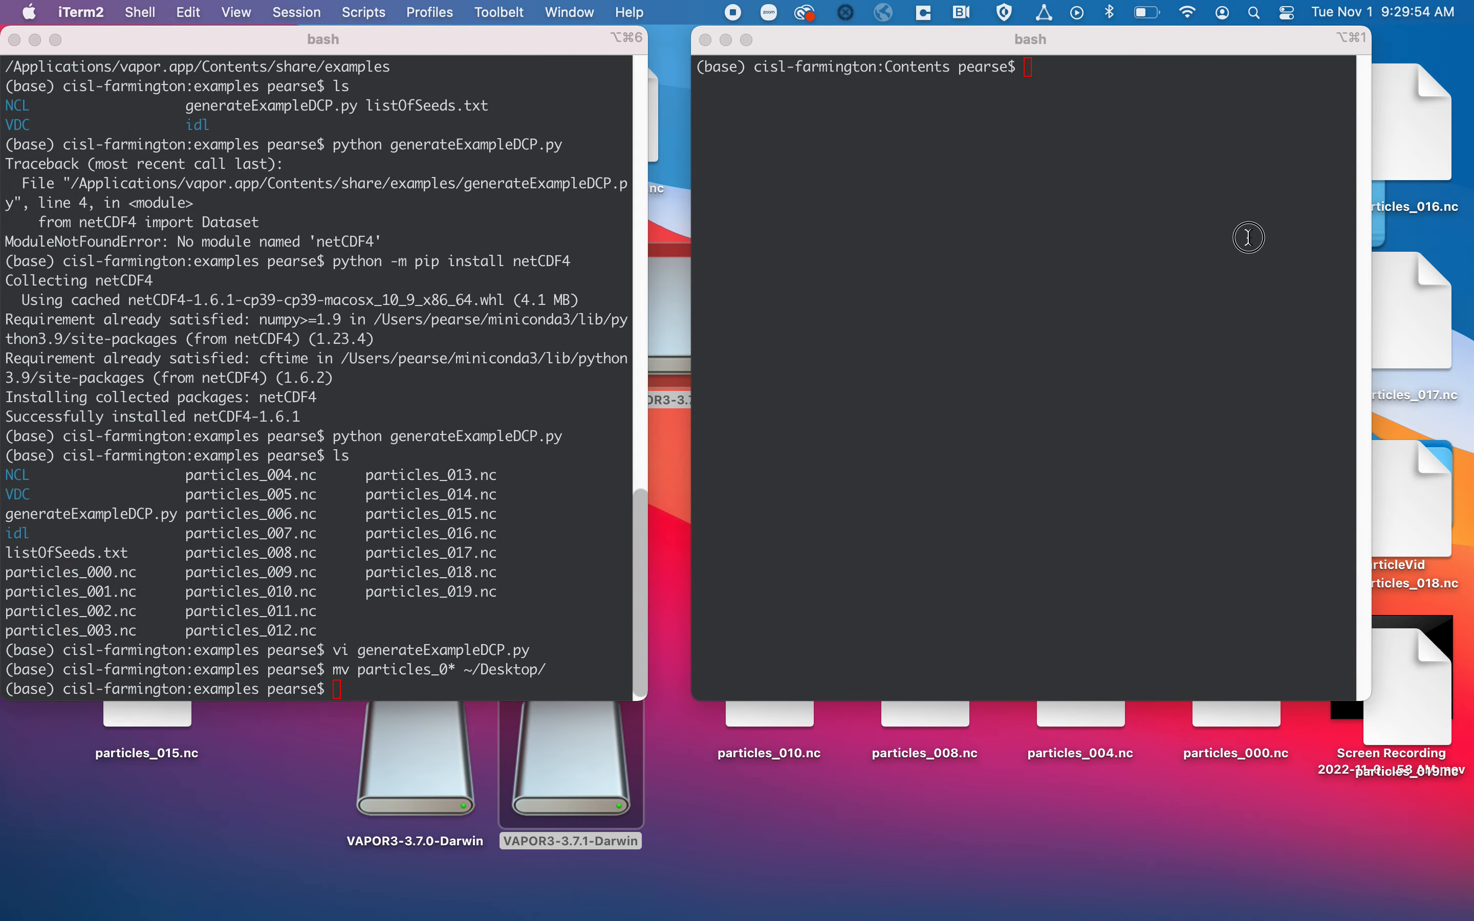
left_click(334, 261)
type("clear")
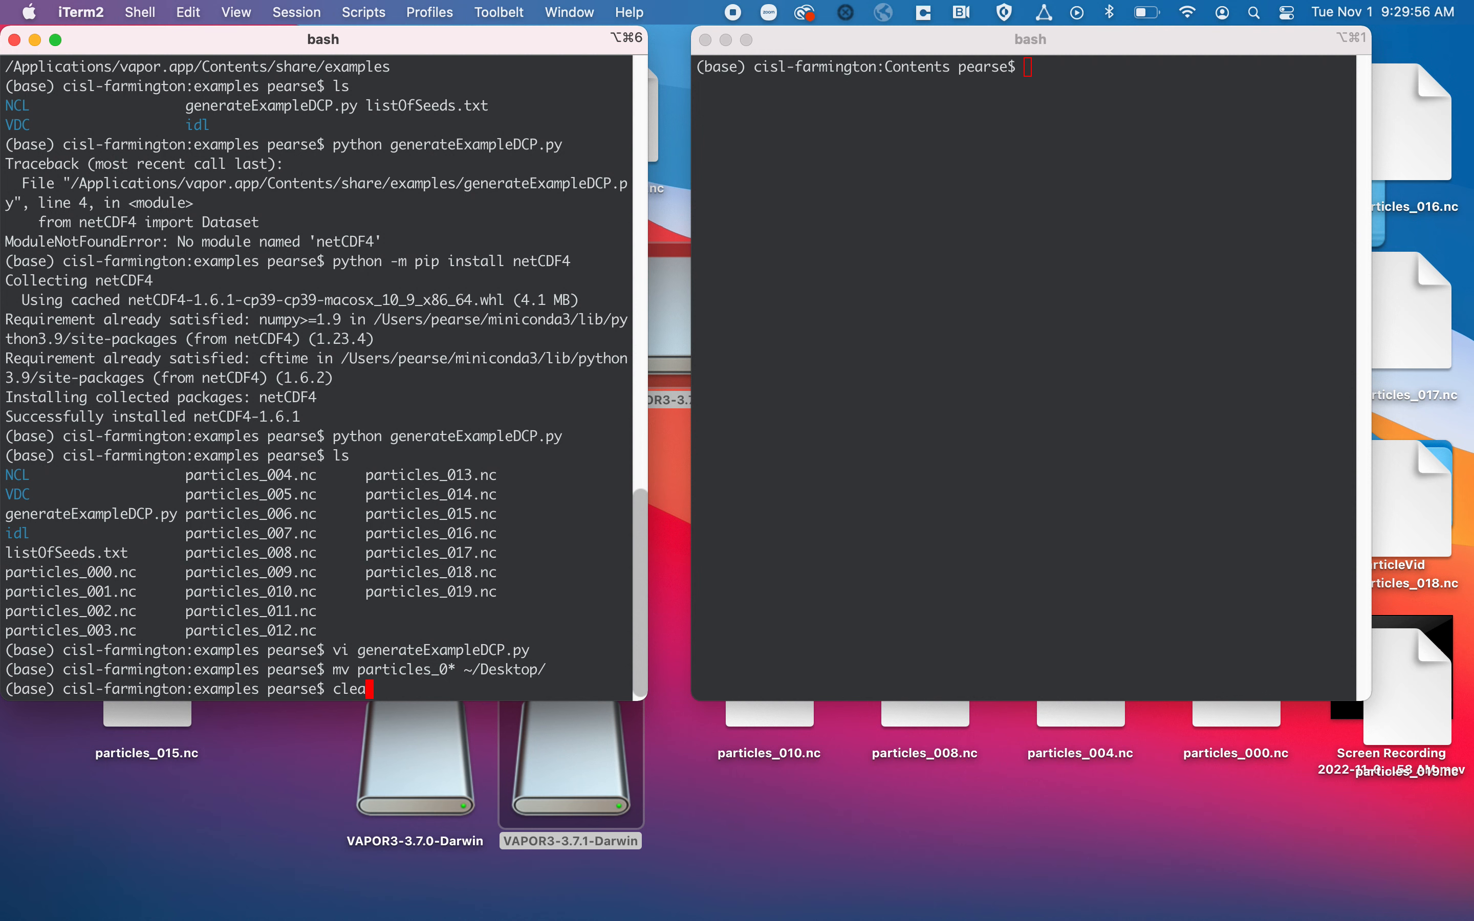
key("Return")
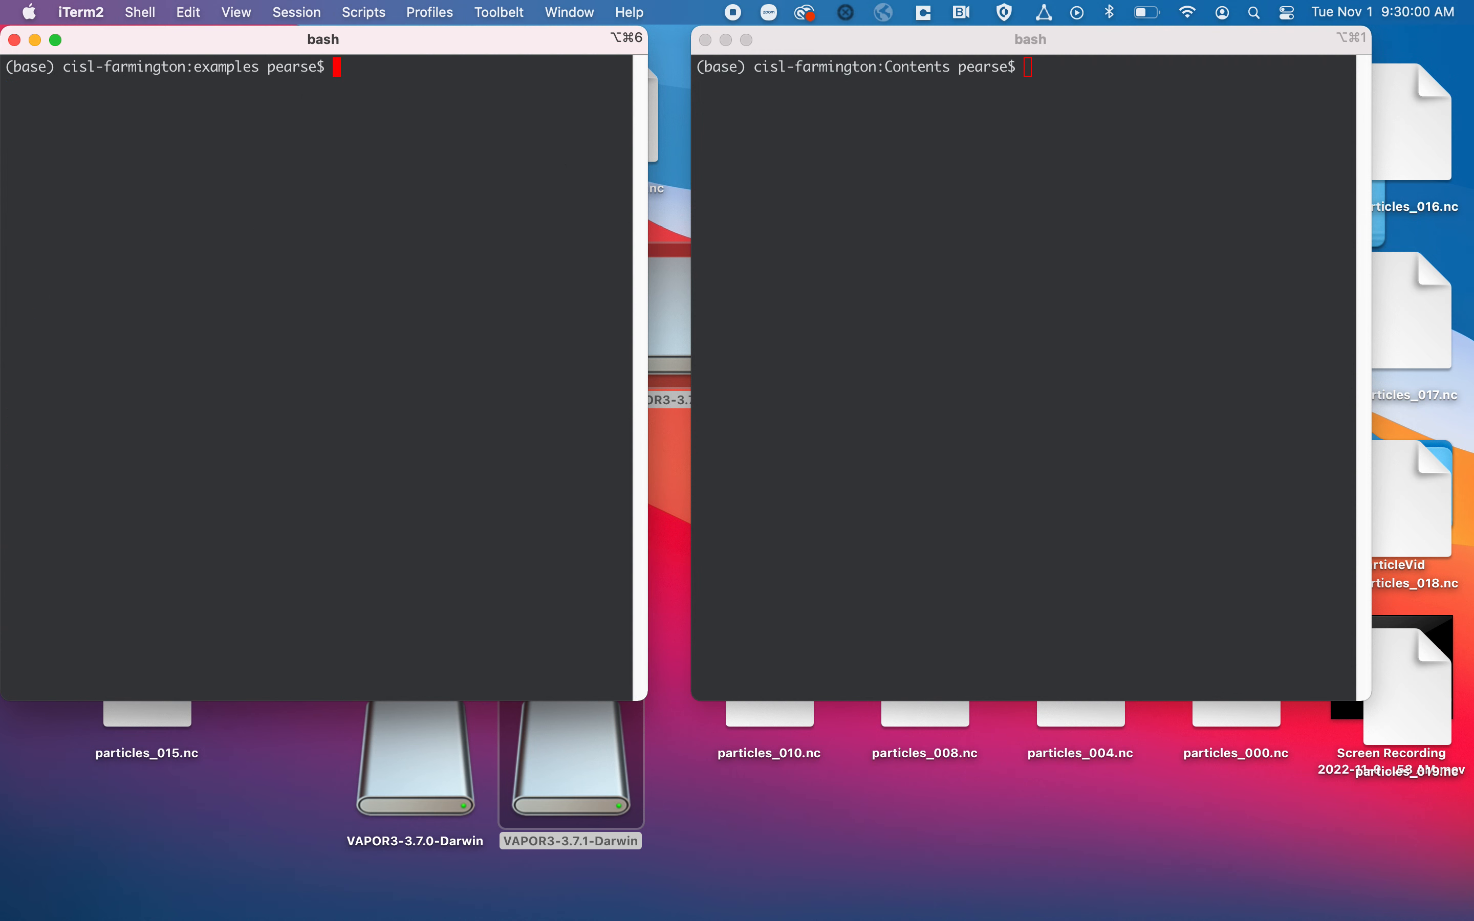
- Change the first terminal's working directory to ~/Desktop and list the files there
type("cd ~/Des")
key("Tab")
key("Return")
type("ls")
key("Return")
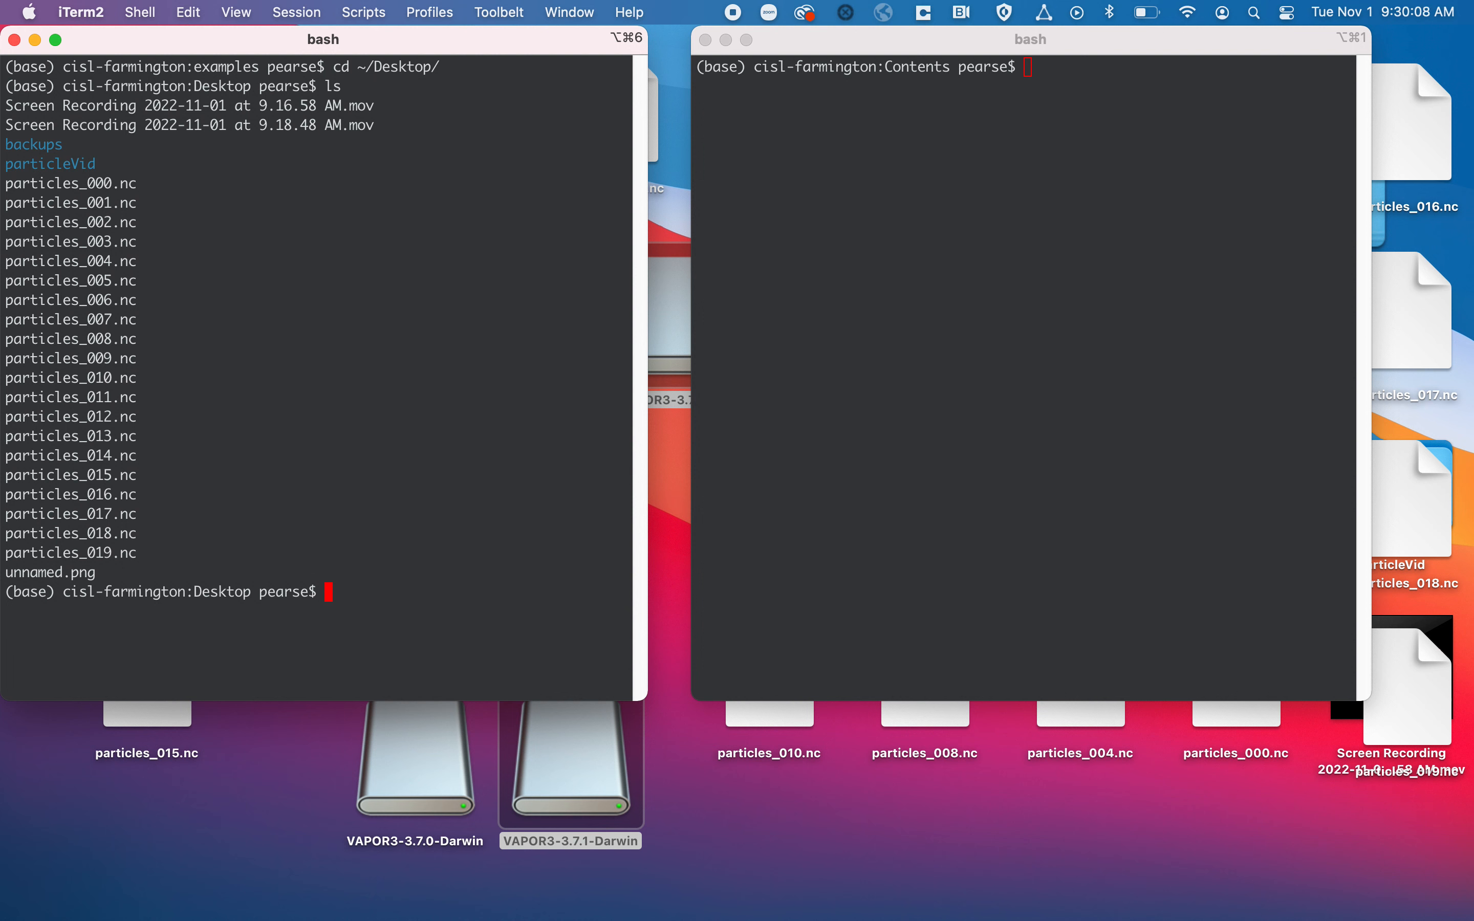
- Display the header of particles_000.nc with ncdump -h, piped through less
type("ncdump -h particle_")
key("BackSpace")
type("s_000")
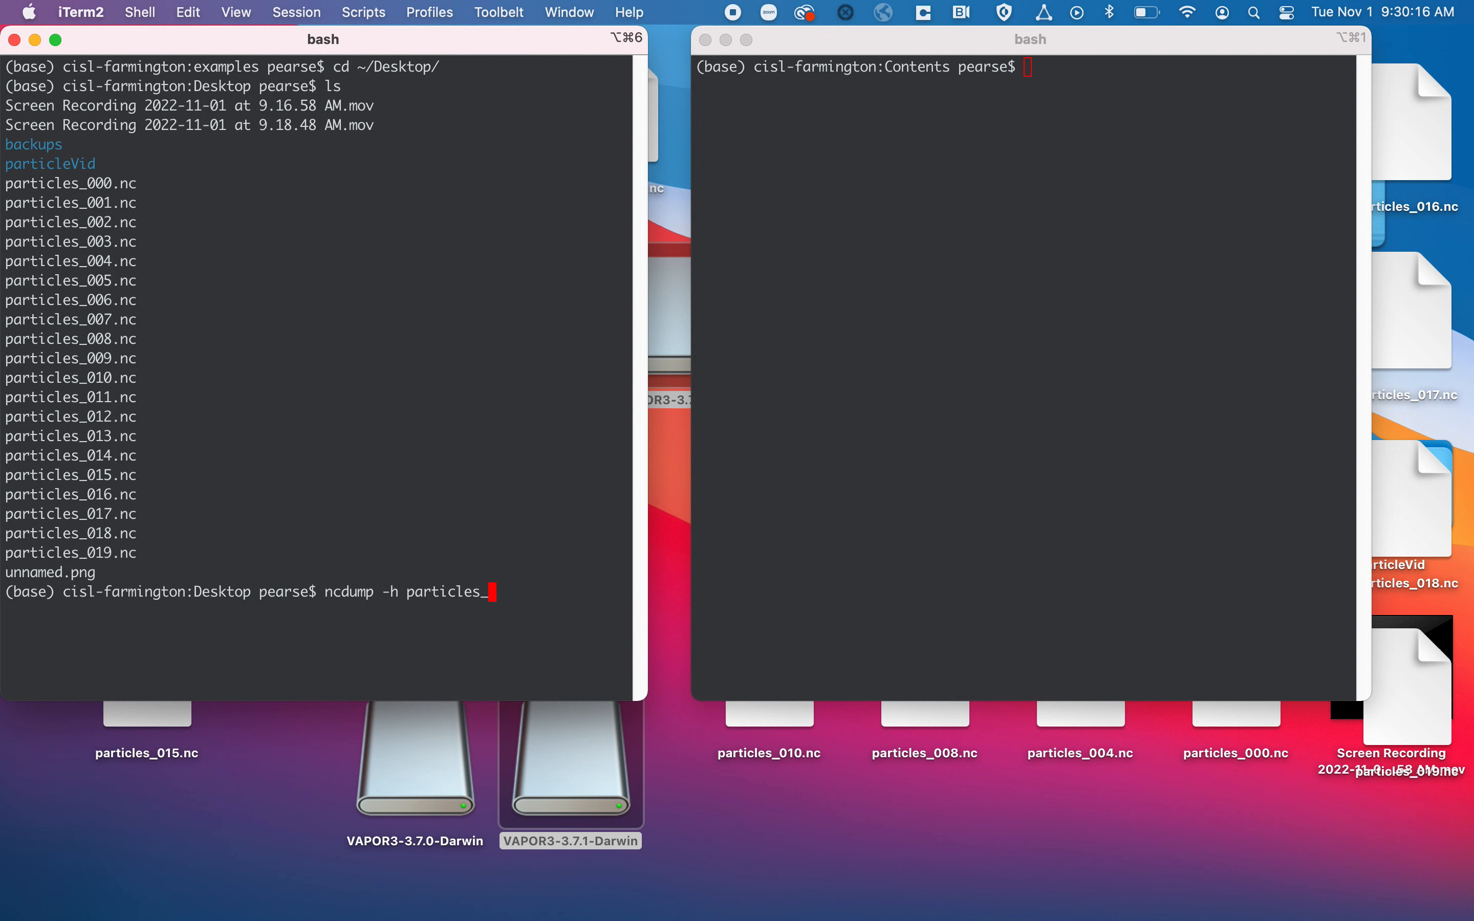
key("Tab")
type("| less")
key("Return")
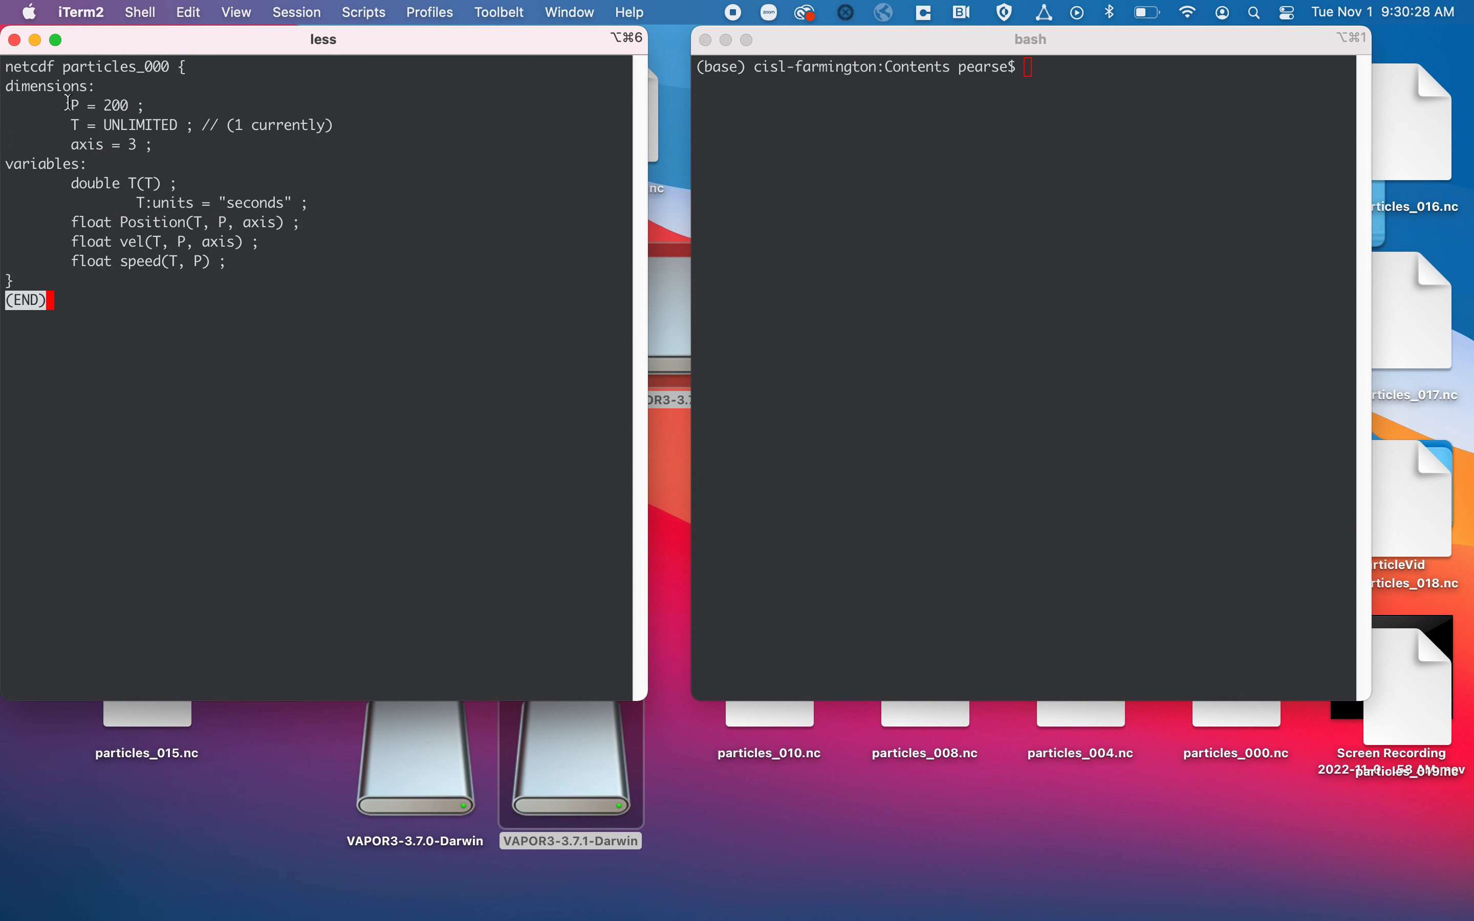
- Examine the P, T and axis dimensions in the netCDF header, noting "time" at the second terminal's prompt
left_click_drag(71, 104, 160, 147)
left_click(160, 146)
left_click(75, 126)
double_click(107, 125)
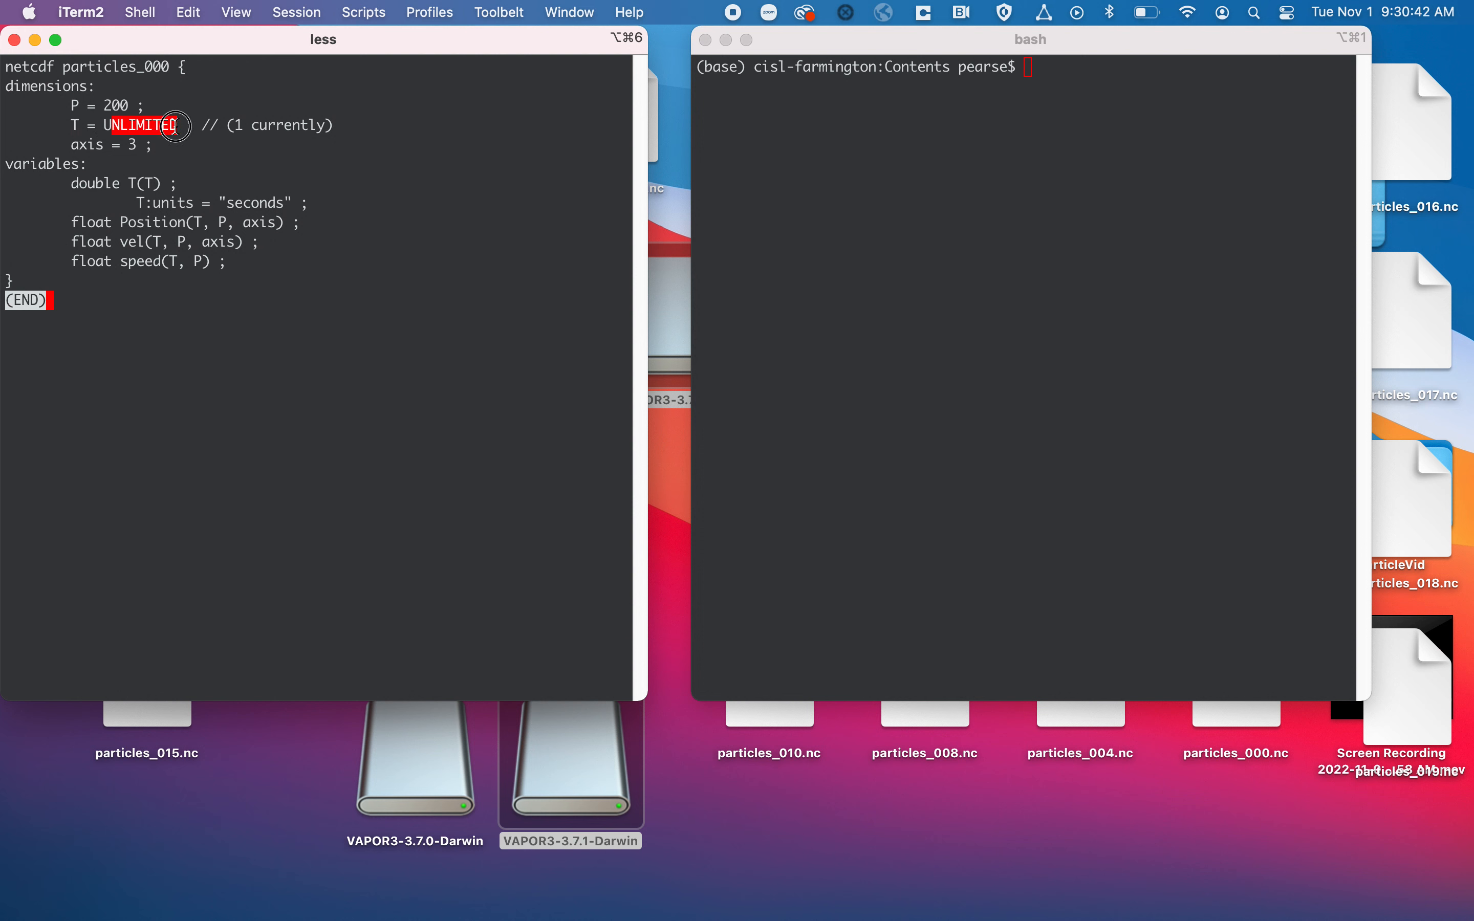
double_click(105, 125)
double_click(76, 125)
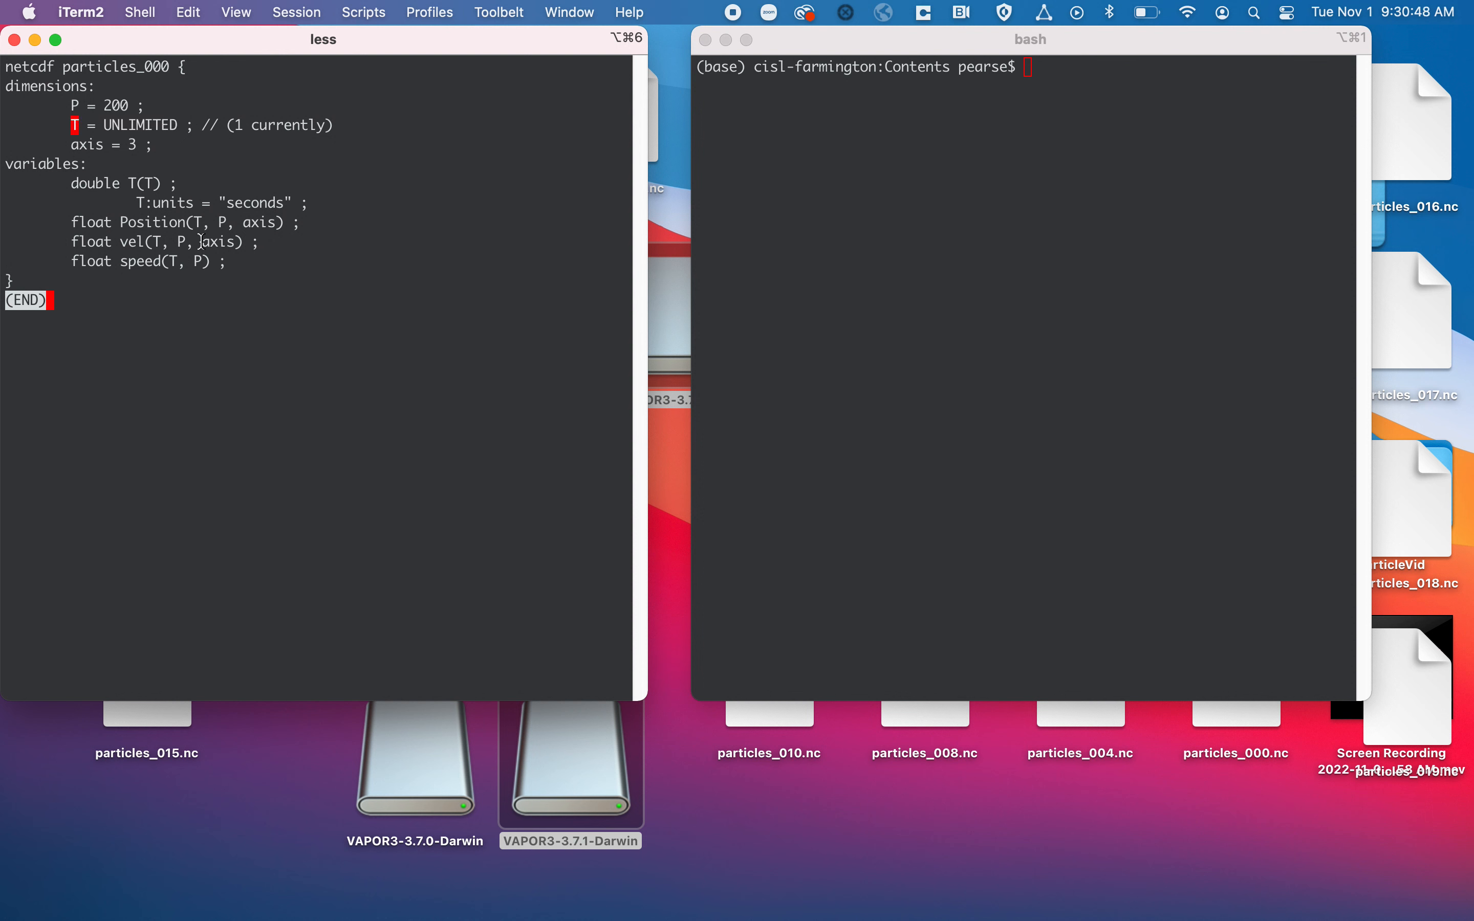
left_click(819, 198)
type("time")
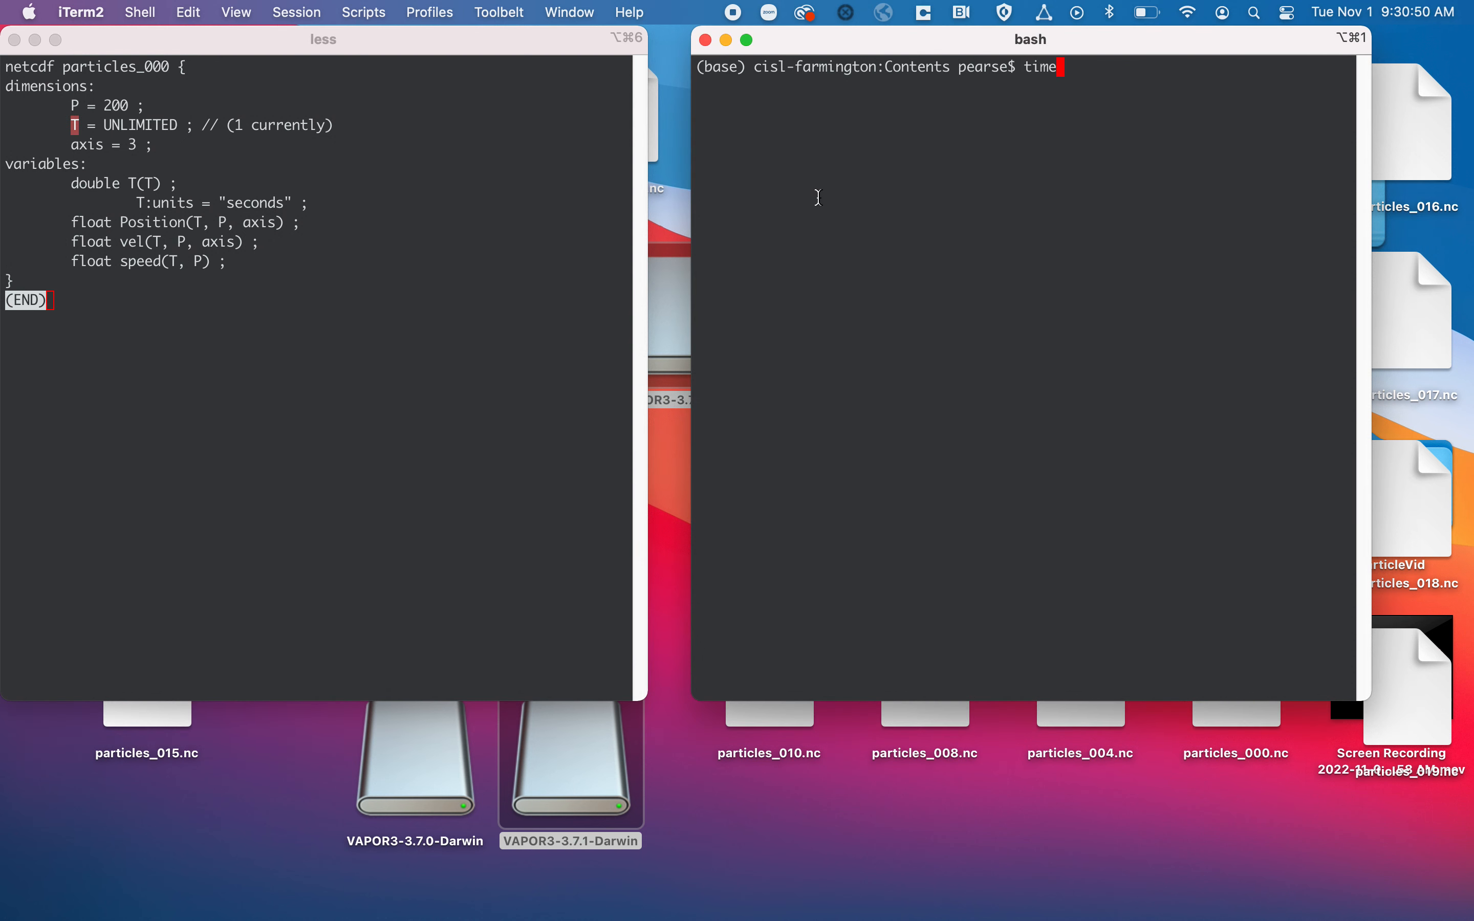
double_click(1052, 71)
left_click(69, 102)
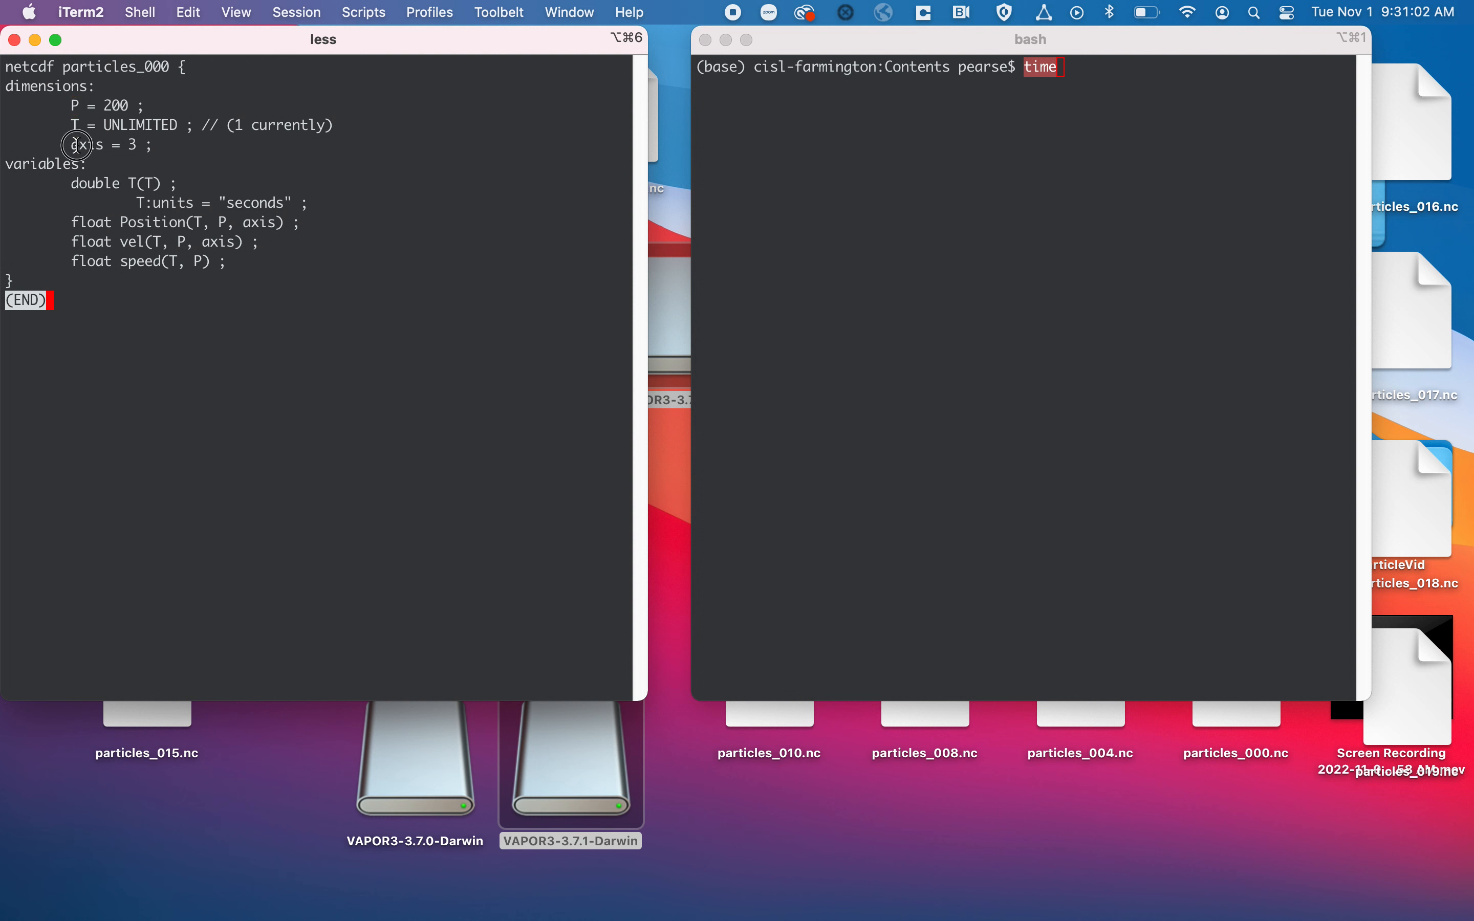
left_click_drag(72, 144, 105, 145)
double_click(132, 144)
- Examine the T variable with its units attribute and the Position variable with its T, P and axis dimensions
left_click_drag(129, 183, 290, 202)
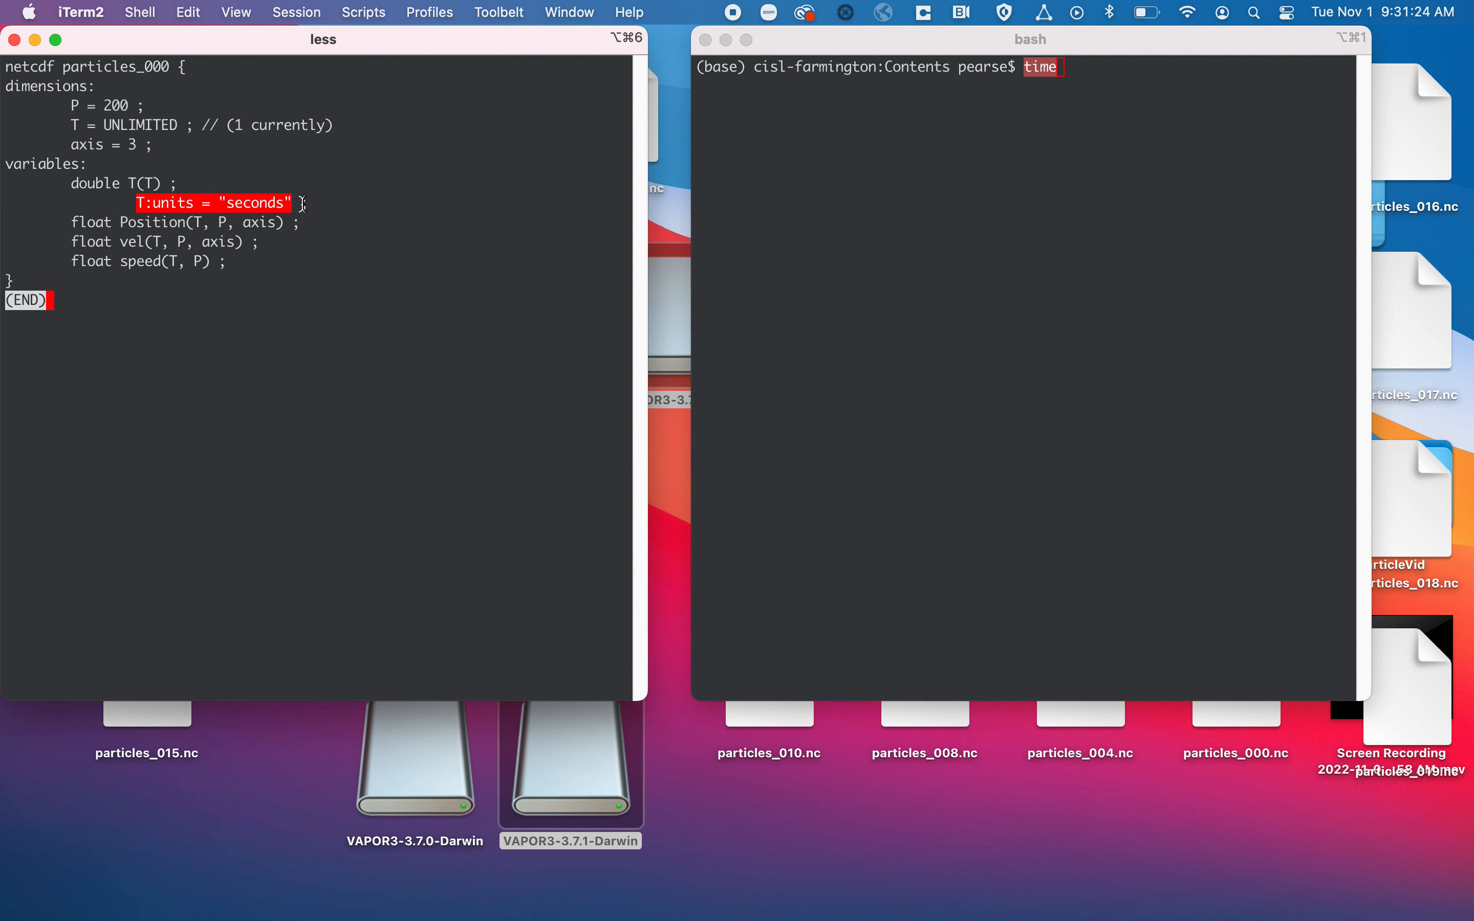
double_click(254, 202)
left_click_drag(129, 183, 160, 183)
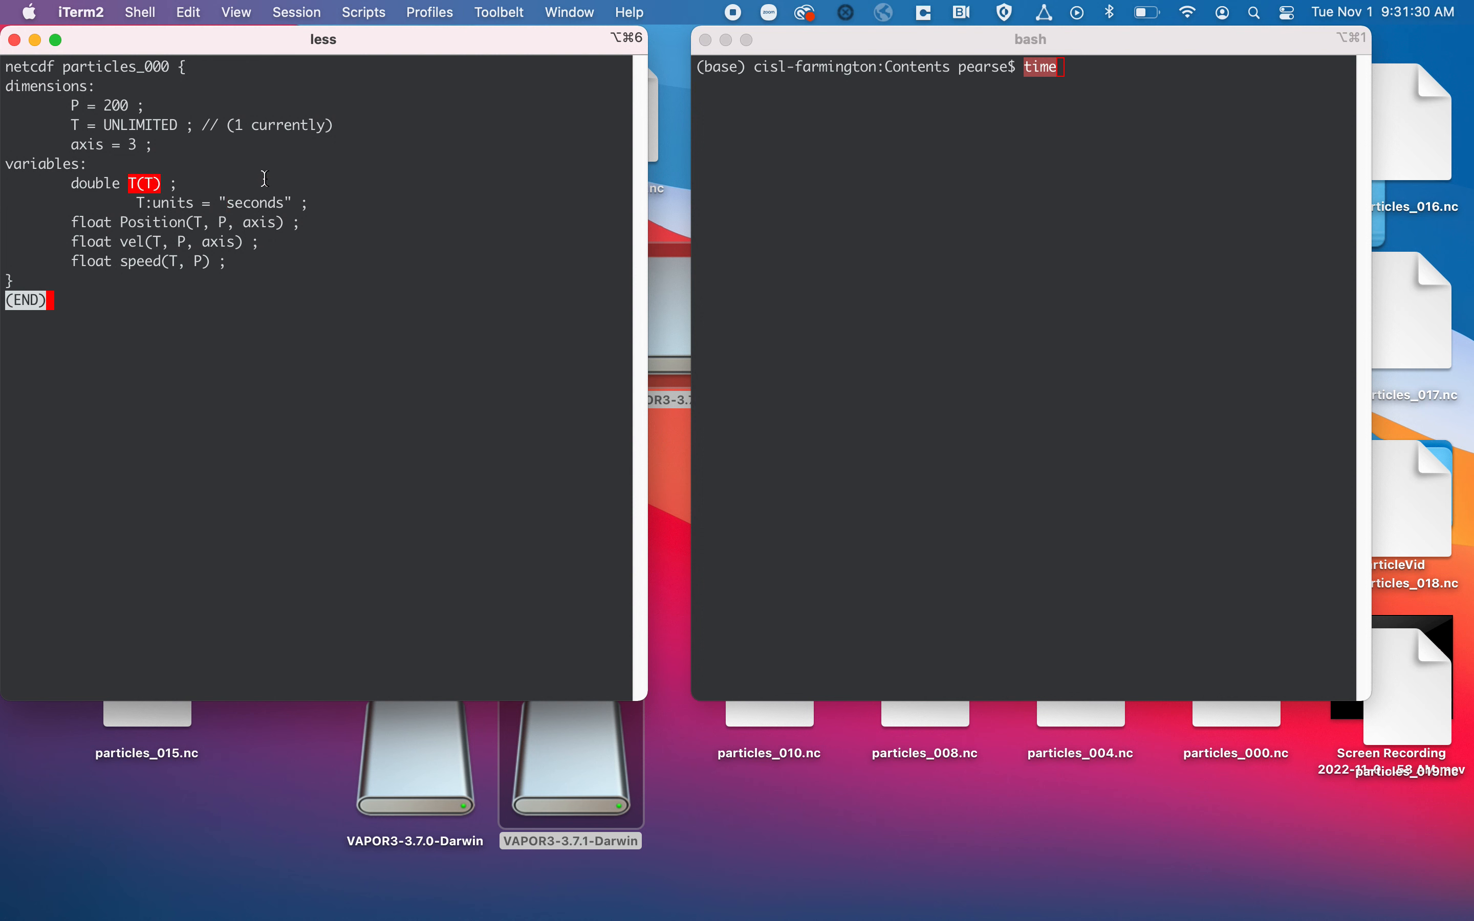
double_click(150, 223)
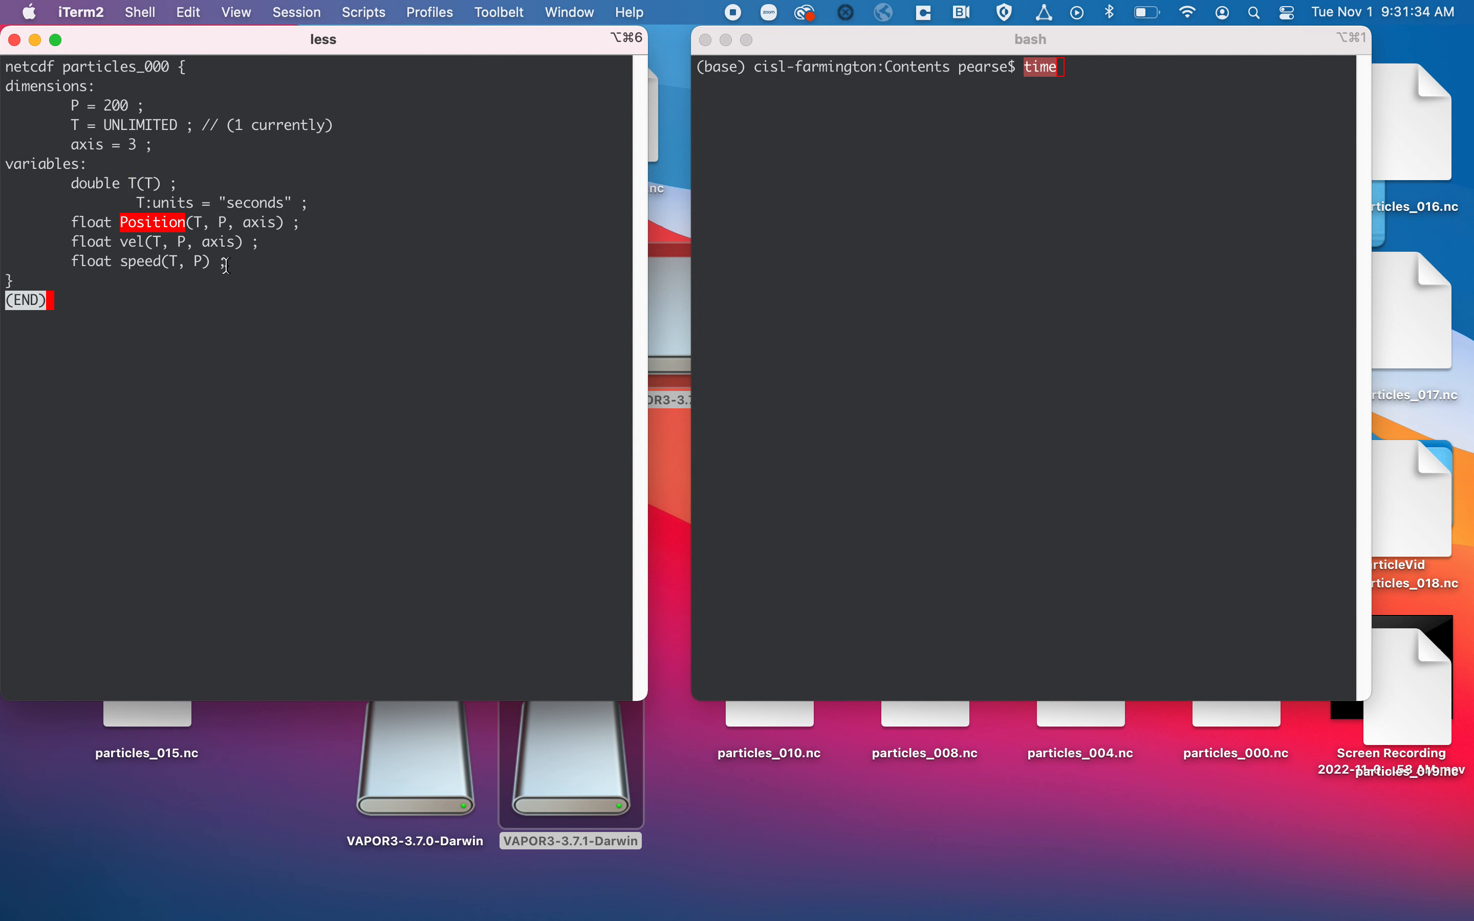
left_click(126, 223)
left_click_drag(122, 223, 186, 223)
double_click(199, 221)
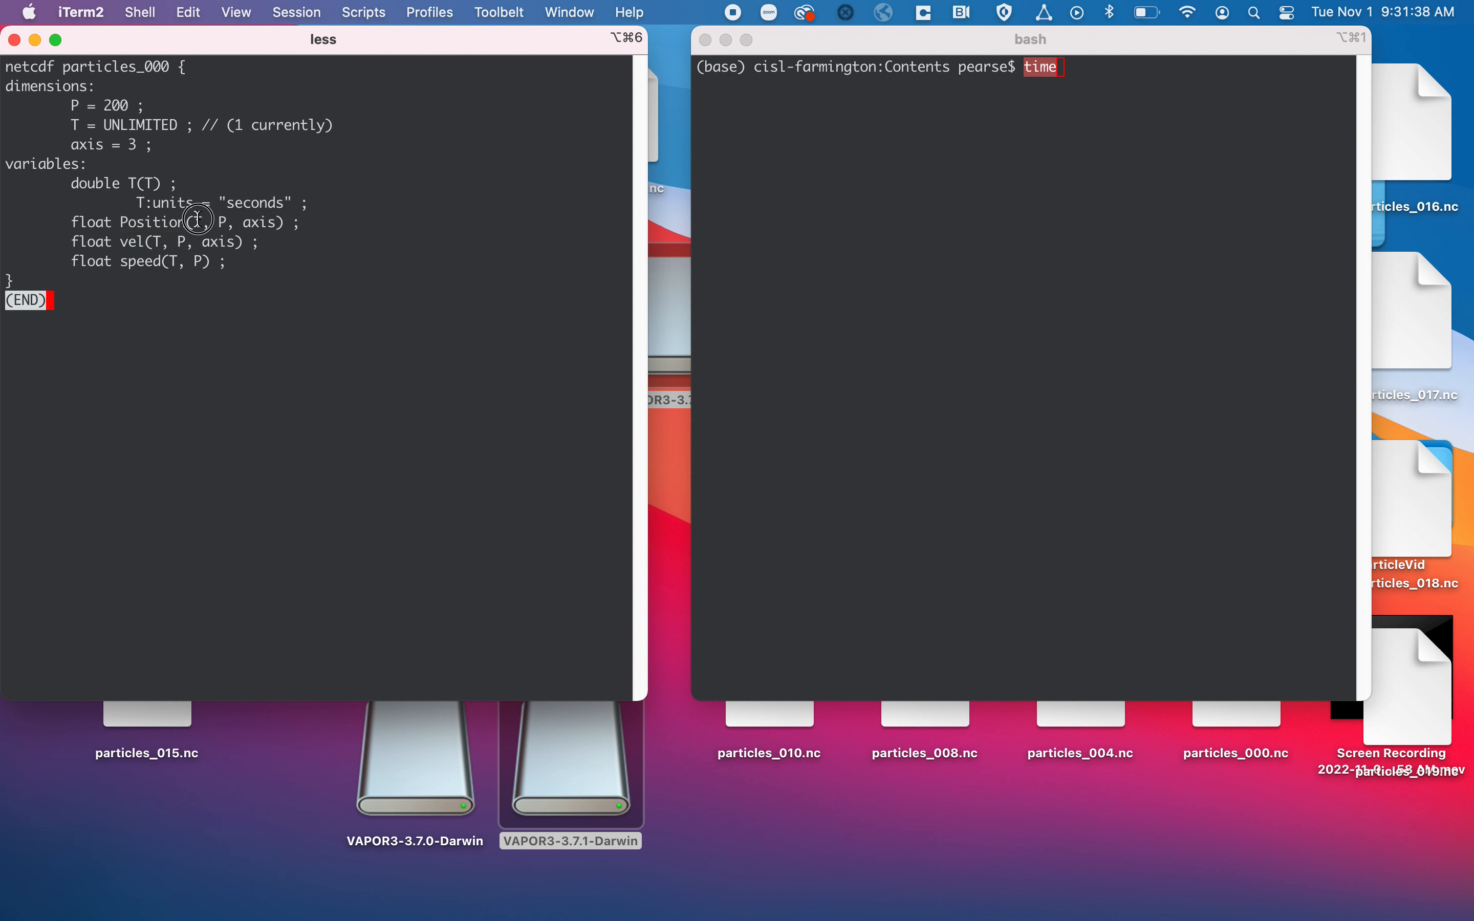
double_click(224, 221)
double_click(251, 222)
- Run the leftover "time" entry in the second terminal and change its working directory to ~/Desktop
left_click(896, 169)
key("Return")
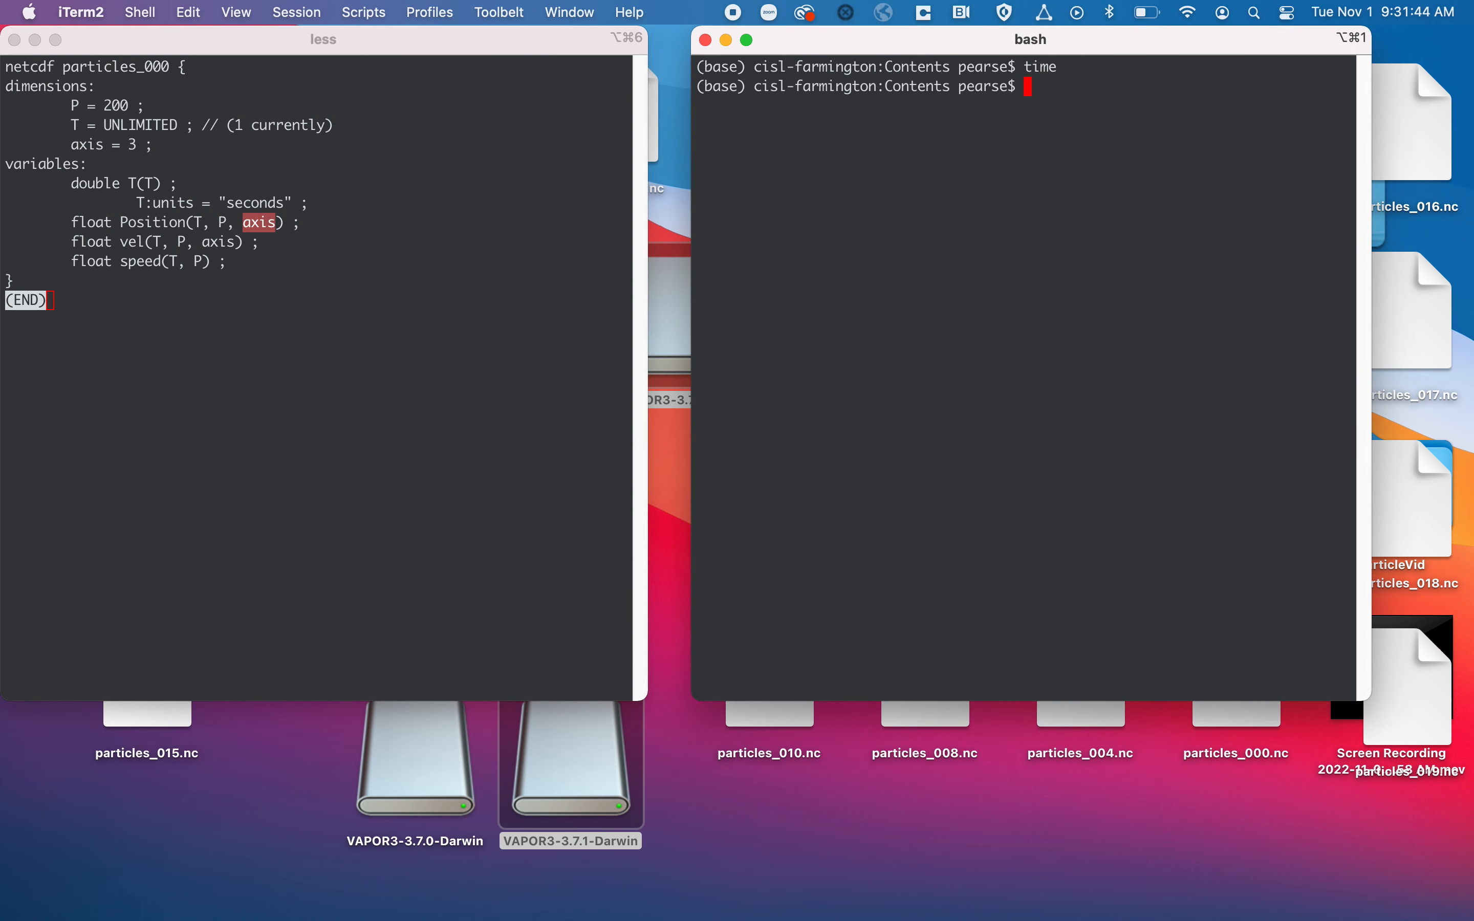
type("cd ~/Desktop/")
key("Return")
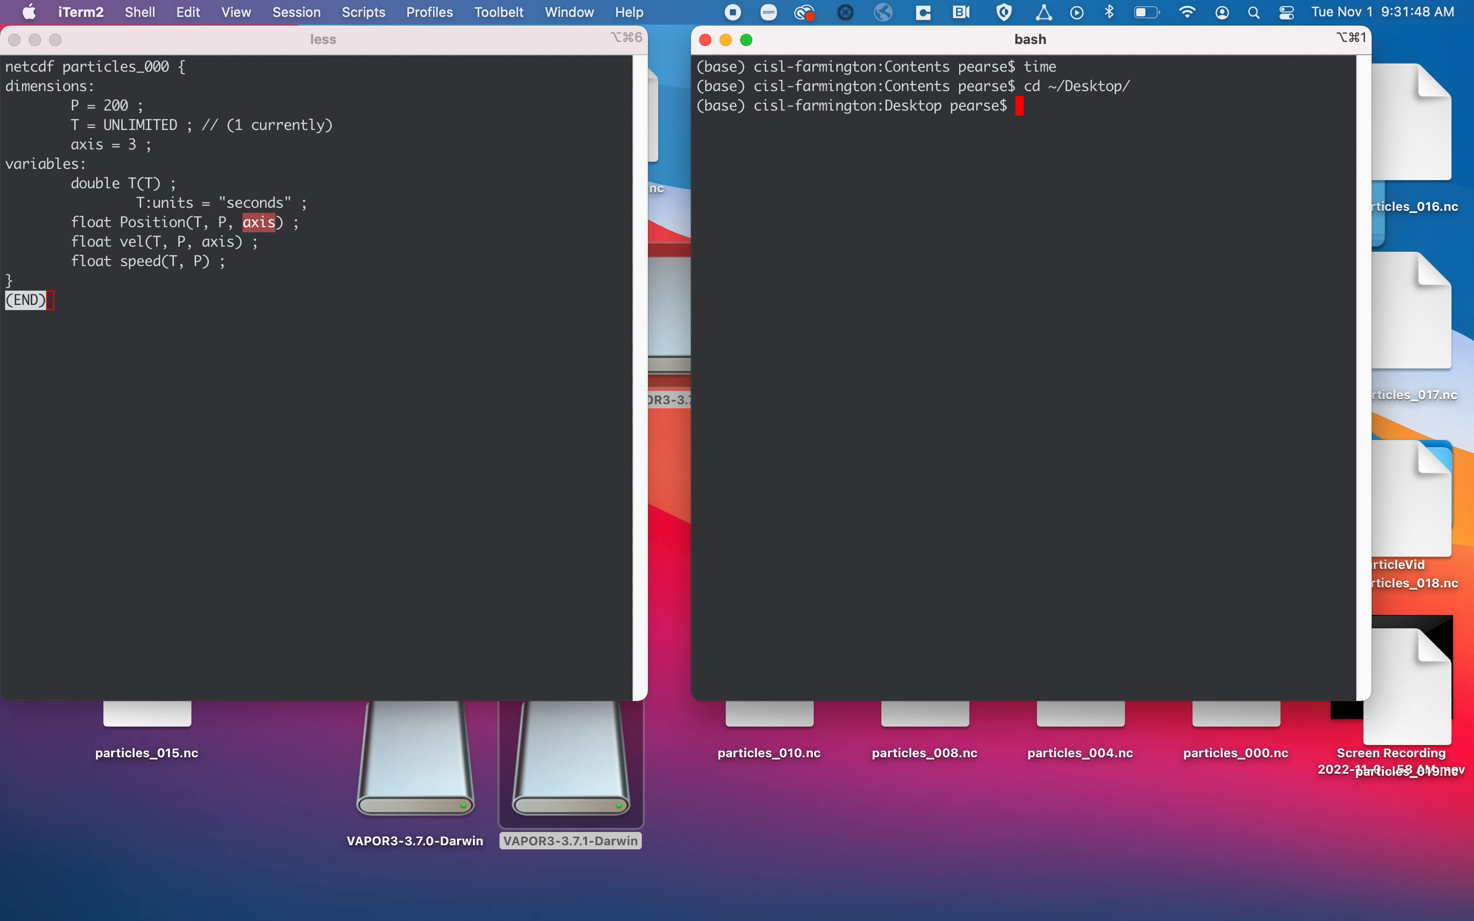
- Dump the Position variable of particles_000.nc with ncdump -v through less and highlight the first particle's coordinates
type("ncdump -v")
type("Position")
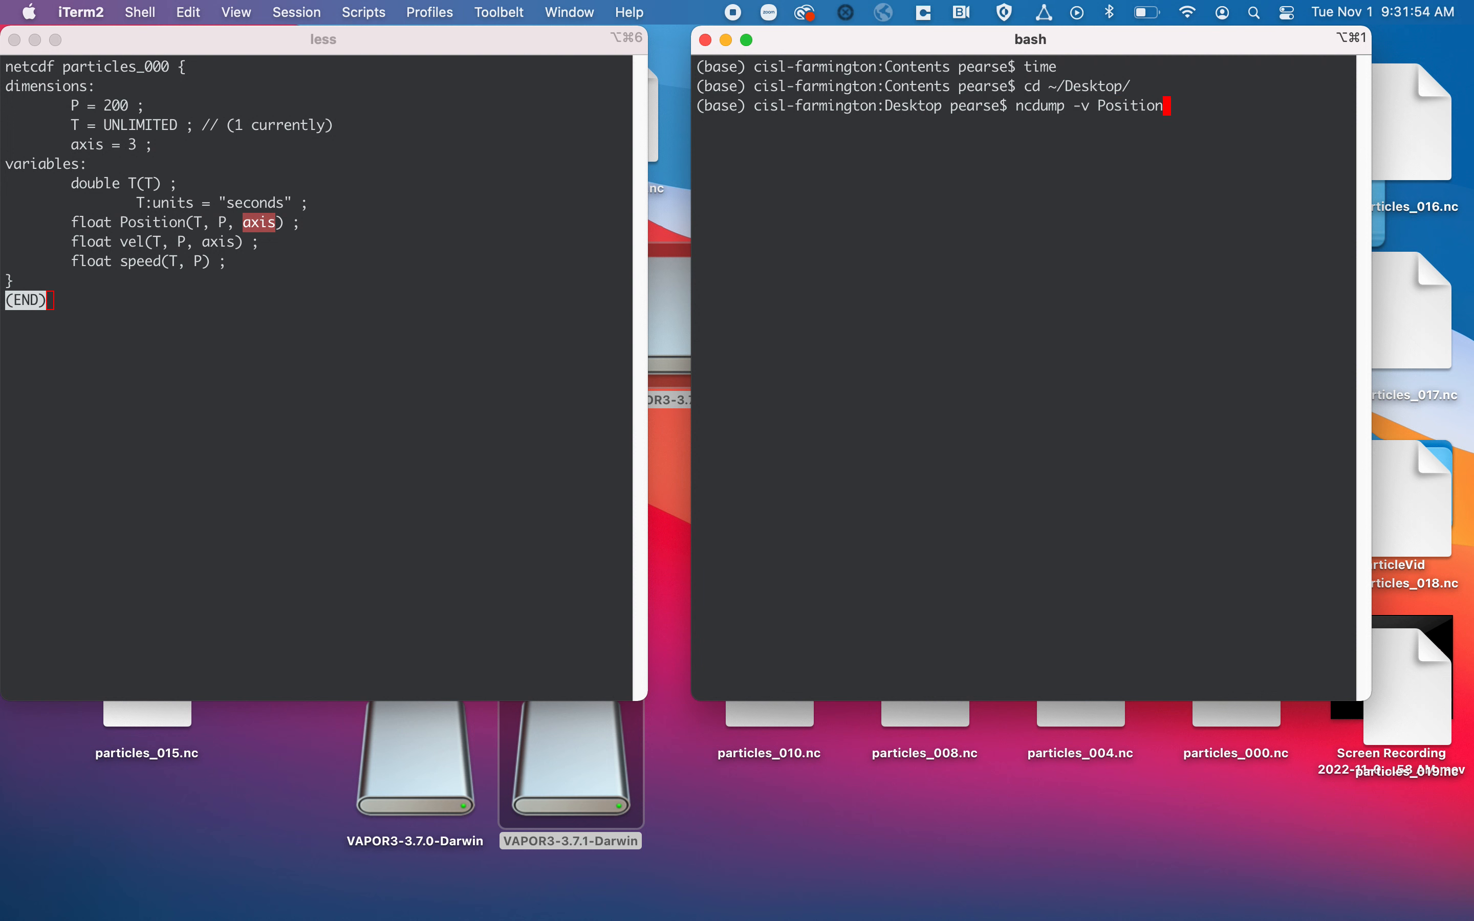
type(" particles_000")
key("Tab")
type("| less")
key("Return")
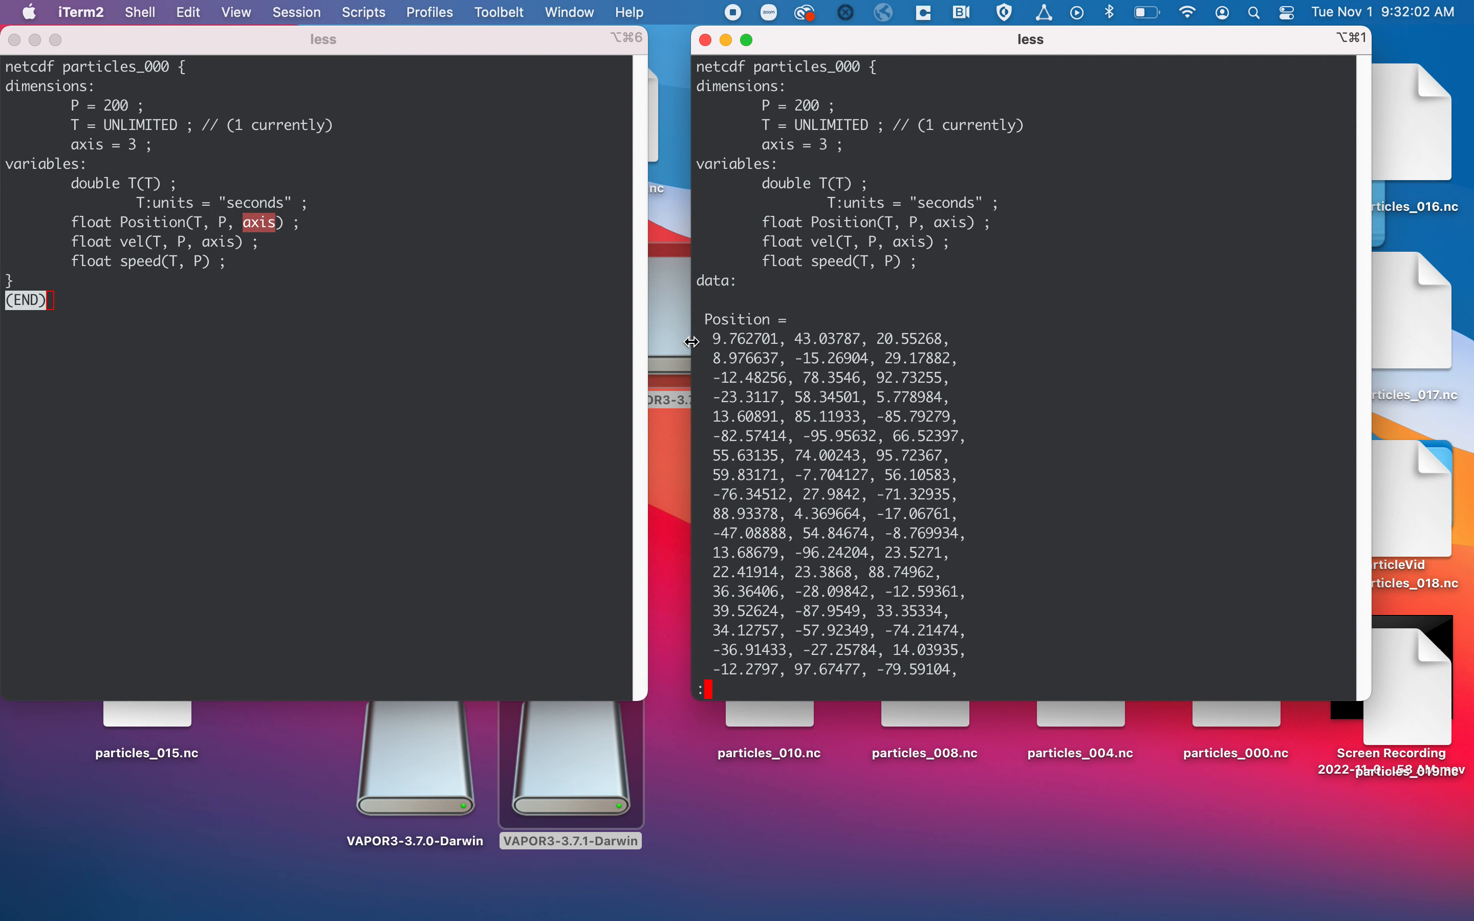
left_click_drag(713, 339, 942, 339)
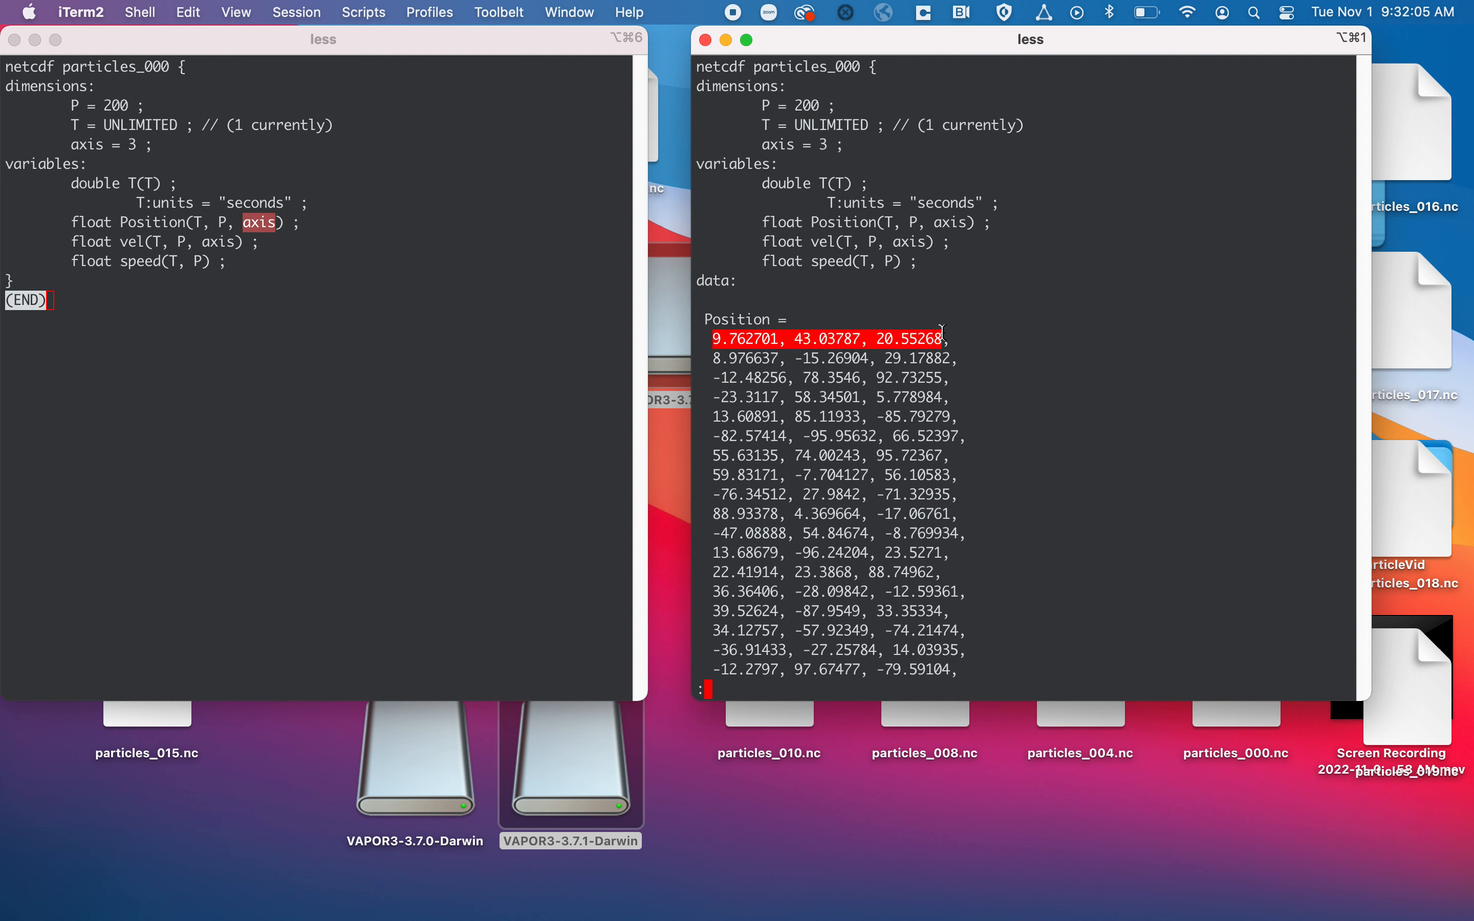
- Highlight the first particle's X, Y and Z coordinates individually in the Position data, along with the whole triplet
double_click(733, 342)
double_click(847, 339)
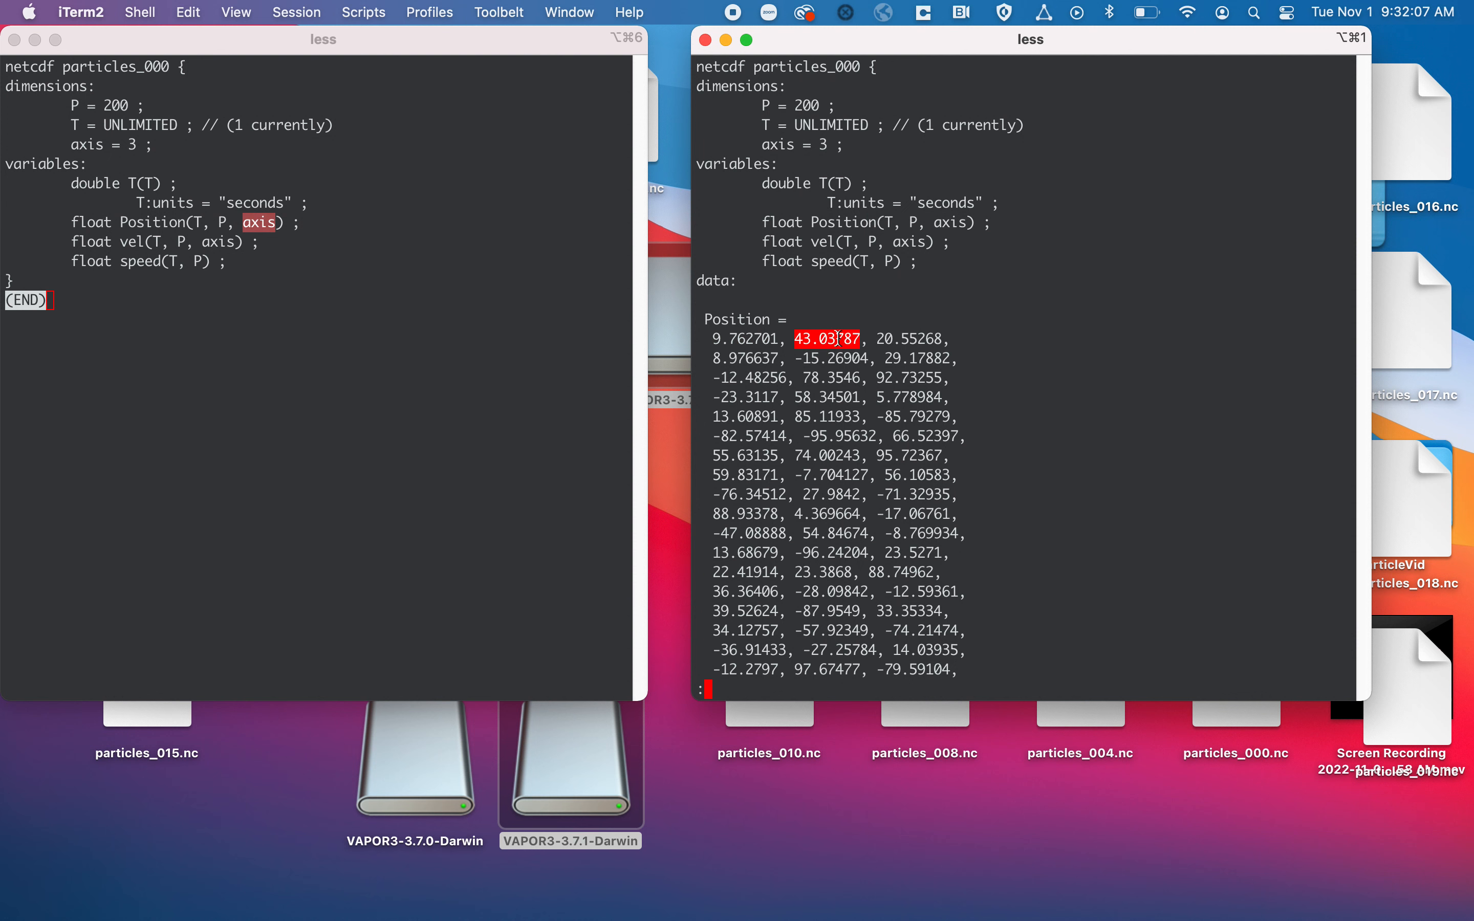
double_click(925, 339)
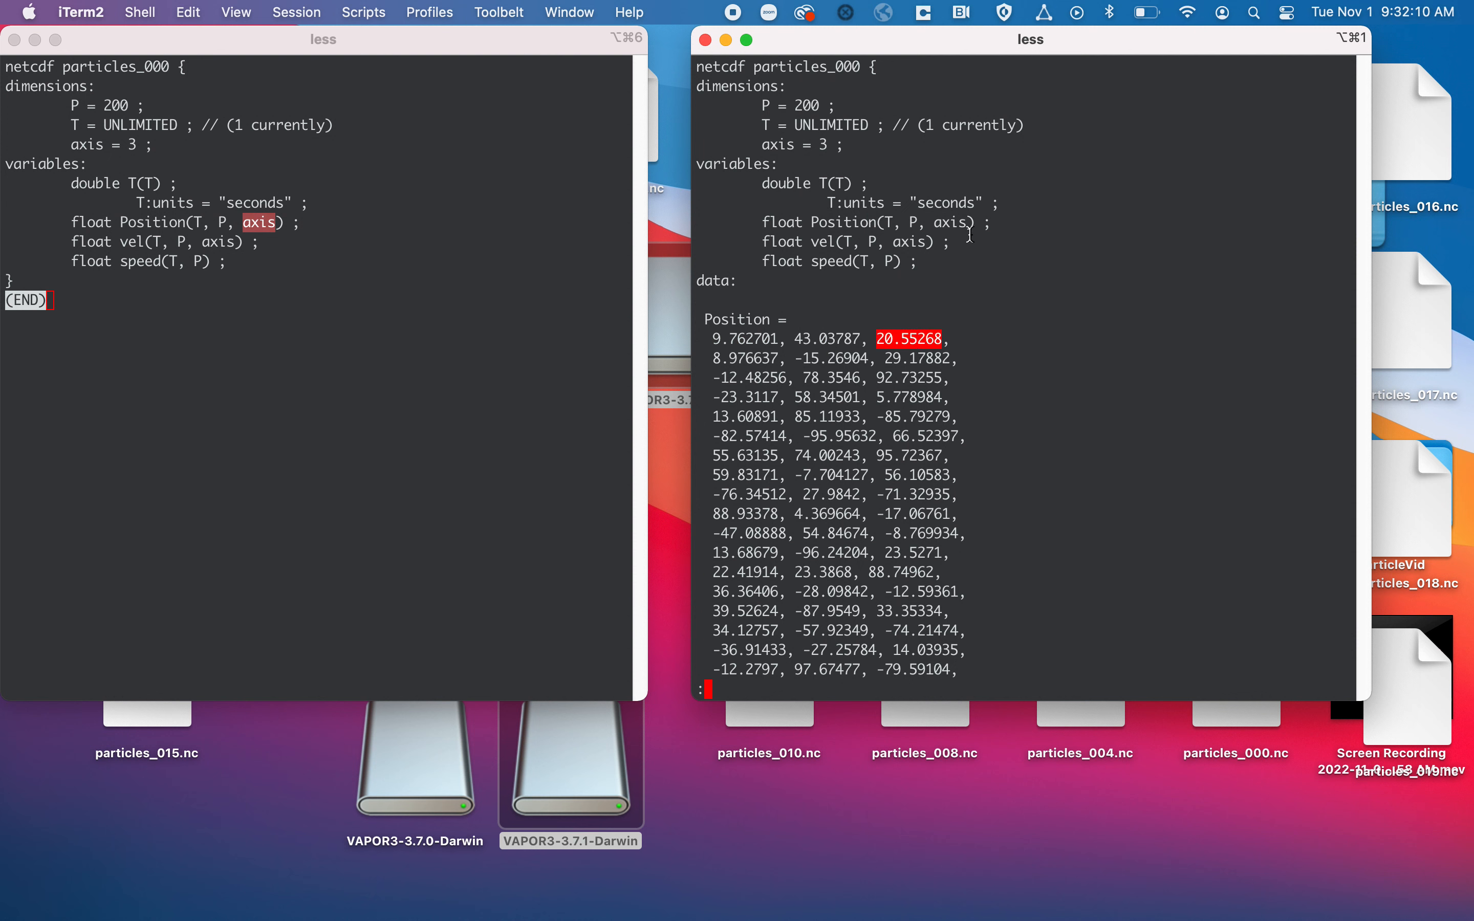
left_click_drag(711, 339, 944, 339)
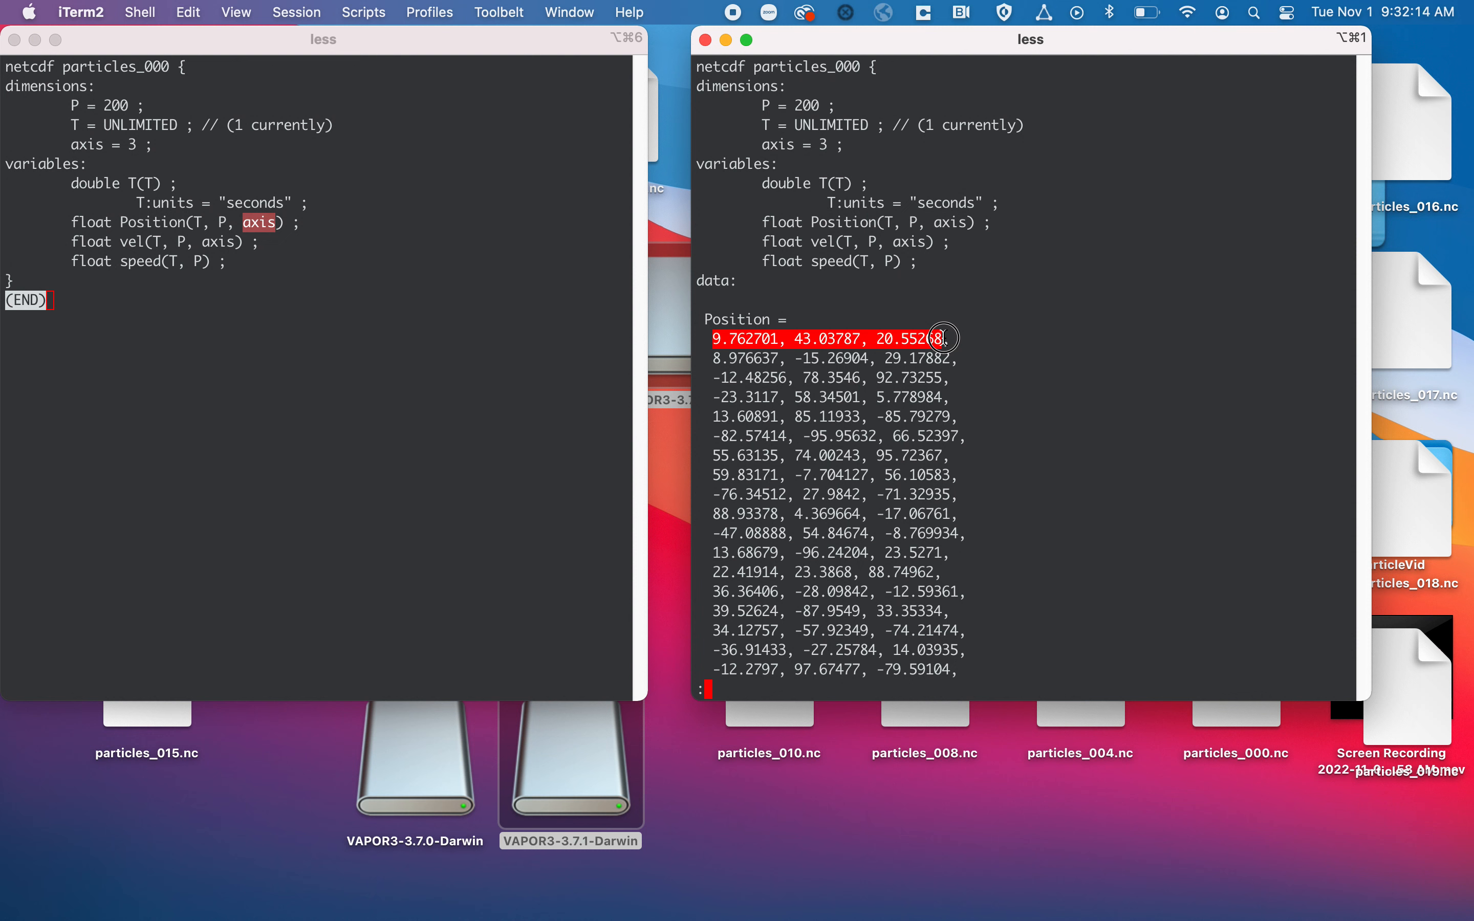
- Relate Position's P and T dimensions to the dumped data, highlighting the block of coordinates and the first particle's row
double_click(912, 222)
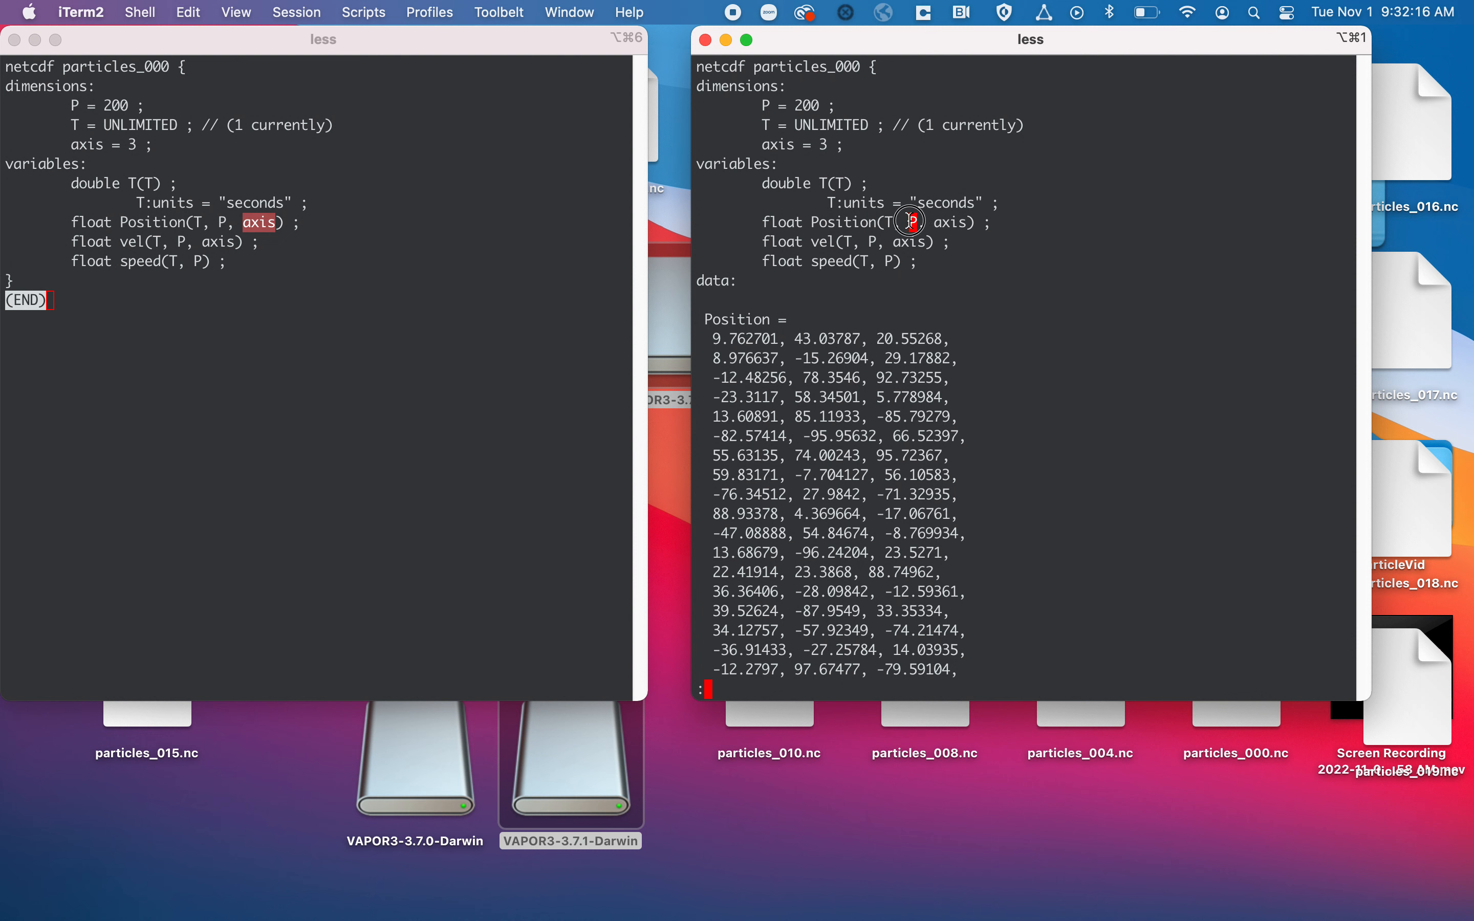
double_click(889, 221)
left_click_drag(708, 335, 1044, 644)
left_click(898, 277)
left_click(907, 222)
double_click(906, 221)
left_click_drag(711, 337, 951, 336)
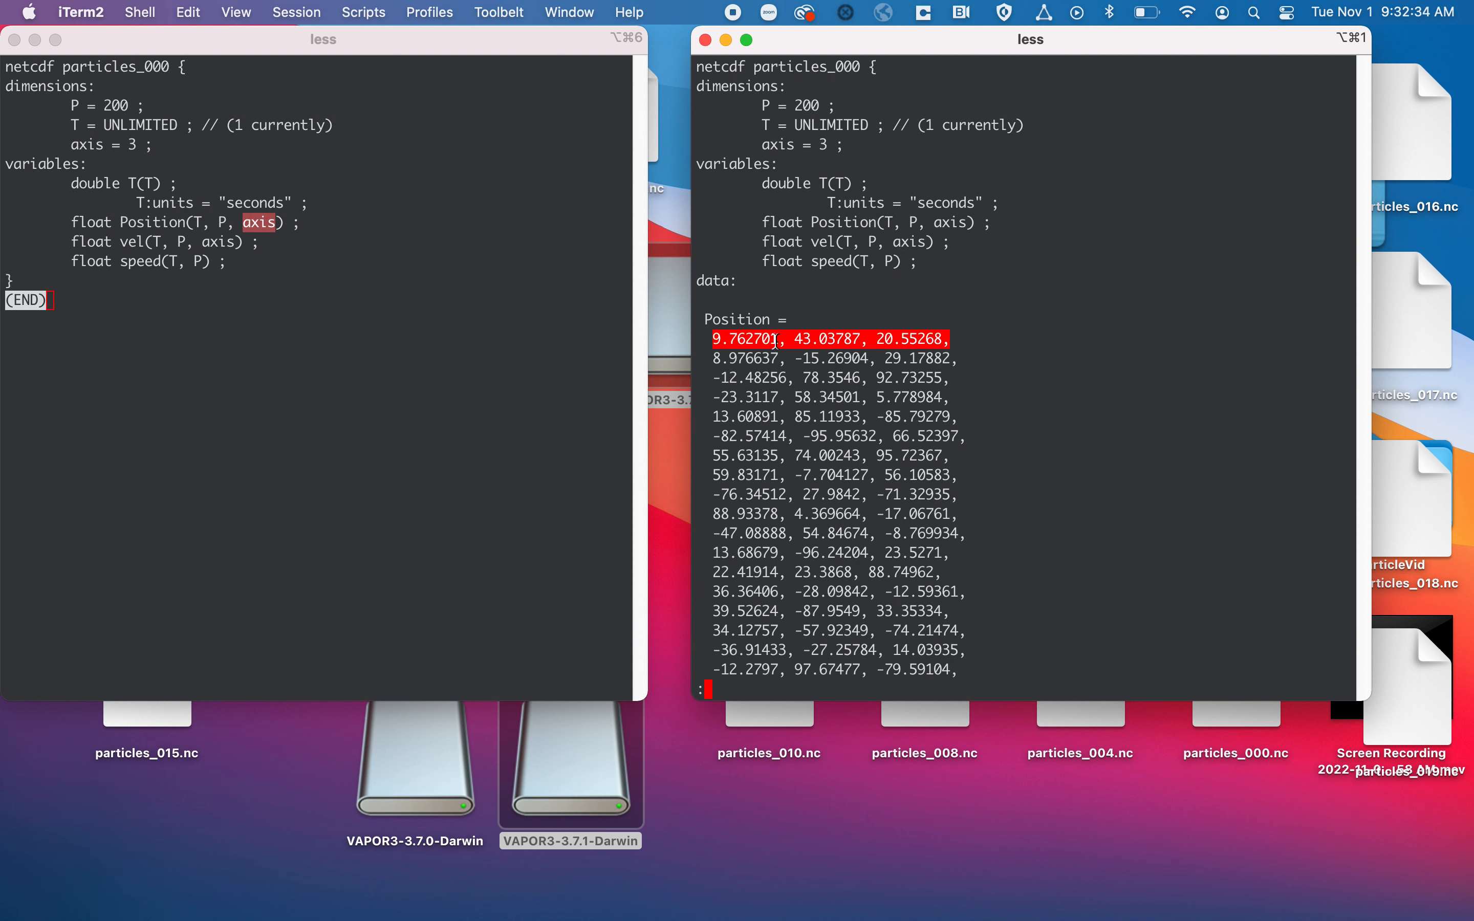
- Match Position's axis dimension to each of the first particle's three coordinates
double_click(948, 223)
double_click(757, 339)
double_click(841, 339)
left_click(918, 336)
double_click(917, 337)
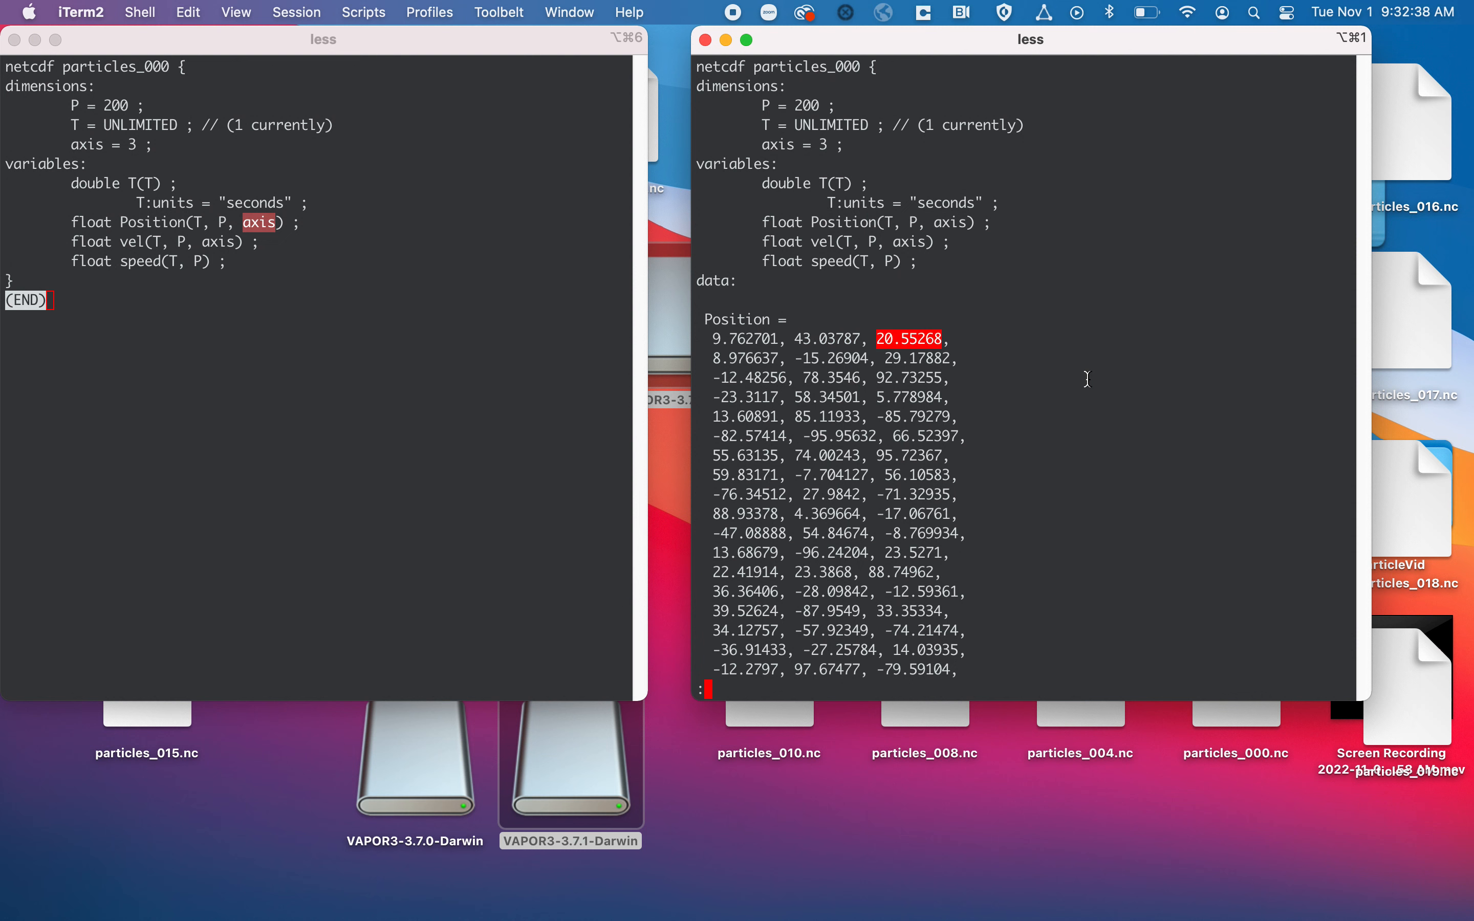
- Highlight vel in the header, close the Position dump, and recall its ncdump command with the variable name Position removed
double_click(132, 242)
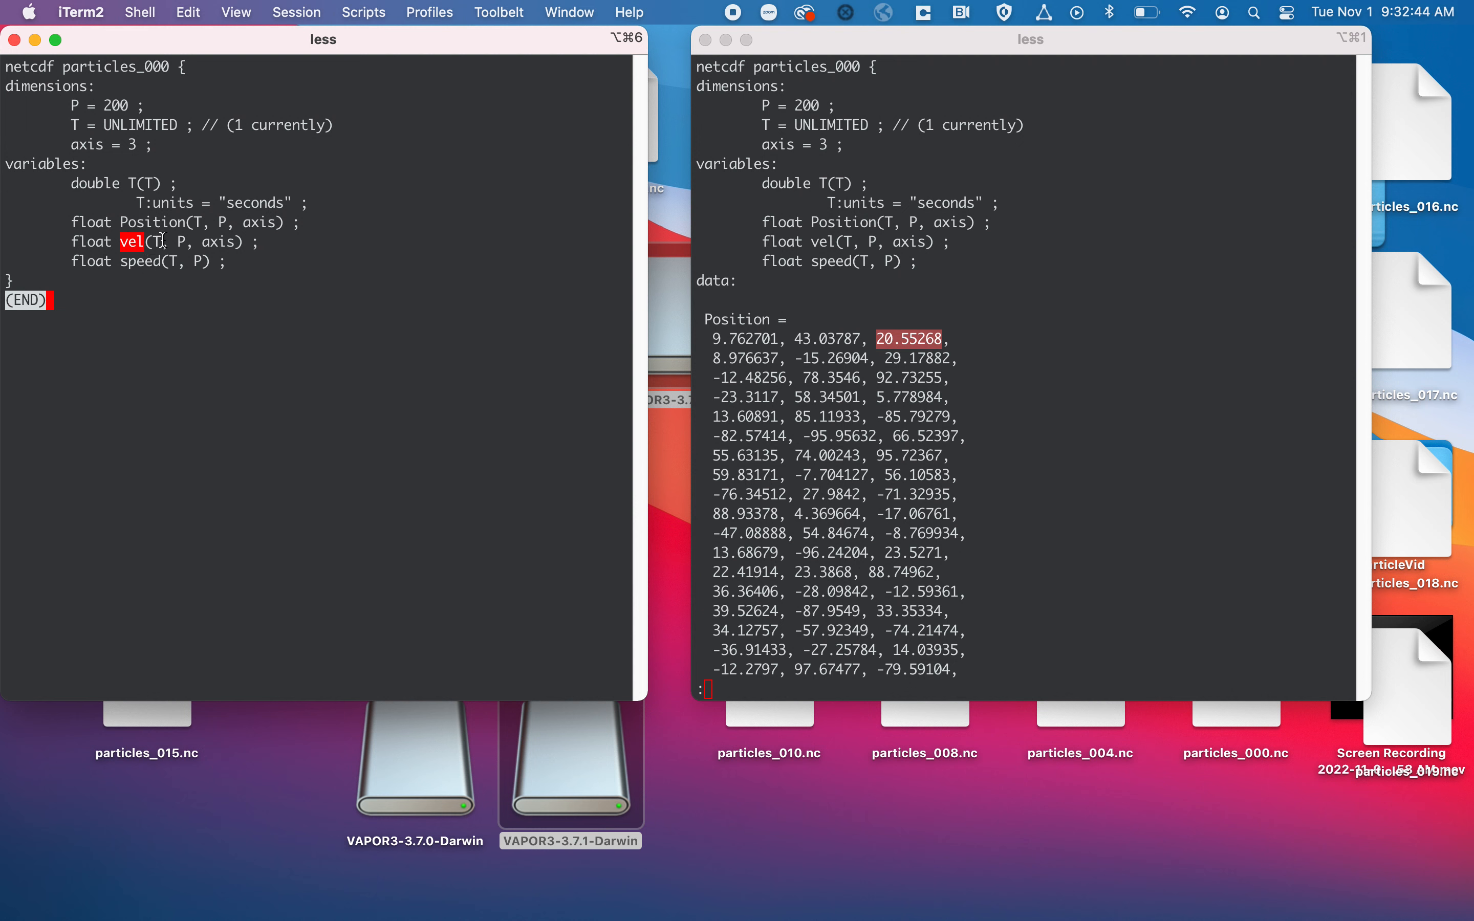
left_click(833, 276)
key("q")
key("Up")
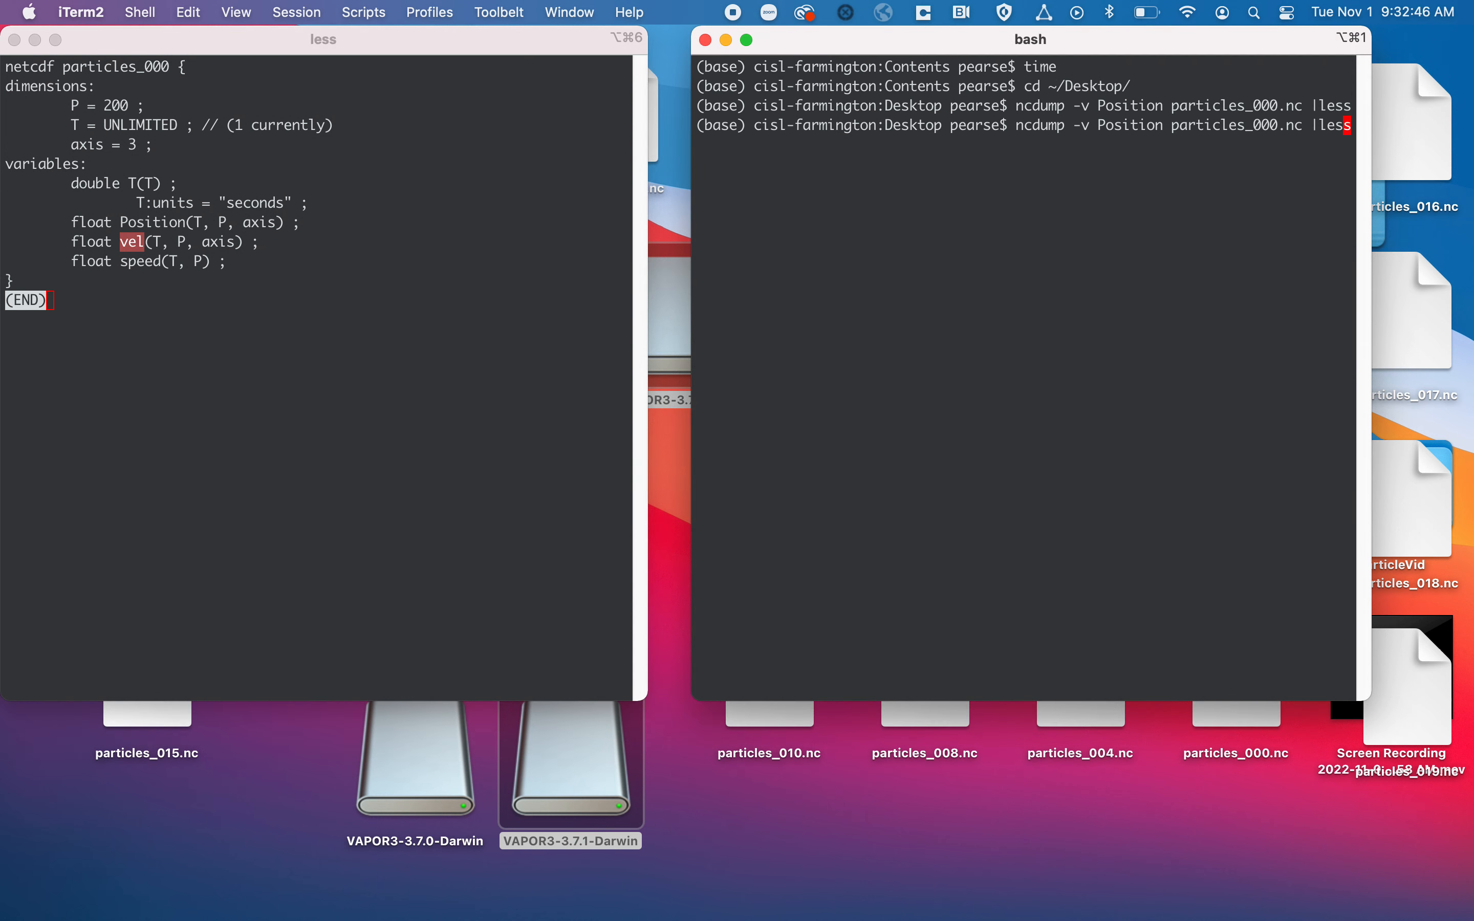
key("Left")
key("Left")
key("Left")
key("Left")
key("Left")
key("Left")
key("Left")
key("Left")
key("Left")
key("Left")
key("Left")
key("Left")
key("Left")
key("Left")
key("Left")
key("Left")
key("Left")
key("Left")
key("Left")
key("Left")
key("Left")
key("Left")
key("Left")
key("BackSpace")
key("BackSpace")
key("BackSpace")
key("BackSpace")
key("BackSpace")
key("BackSpace")
key("BackSpace")
key("BackSpace")
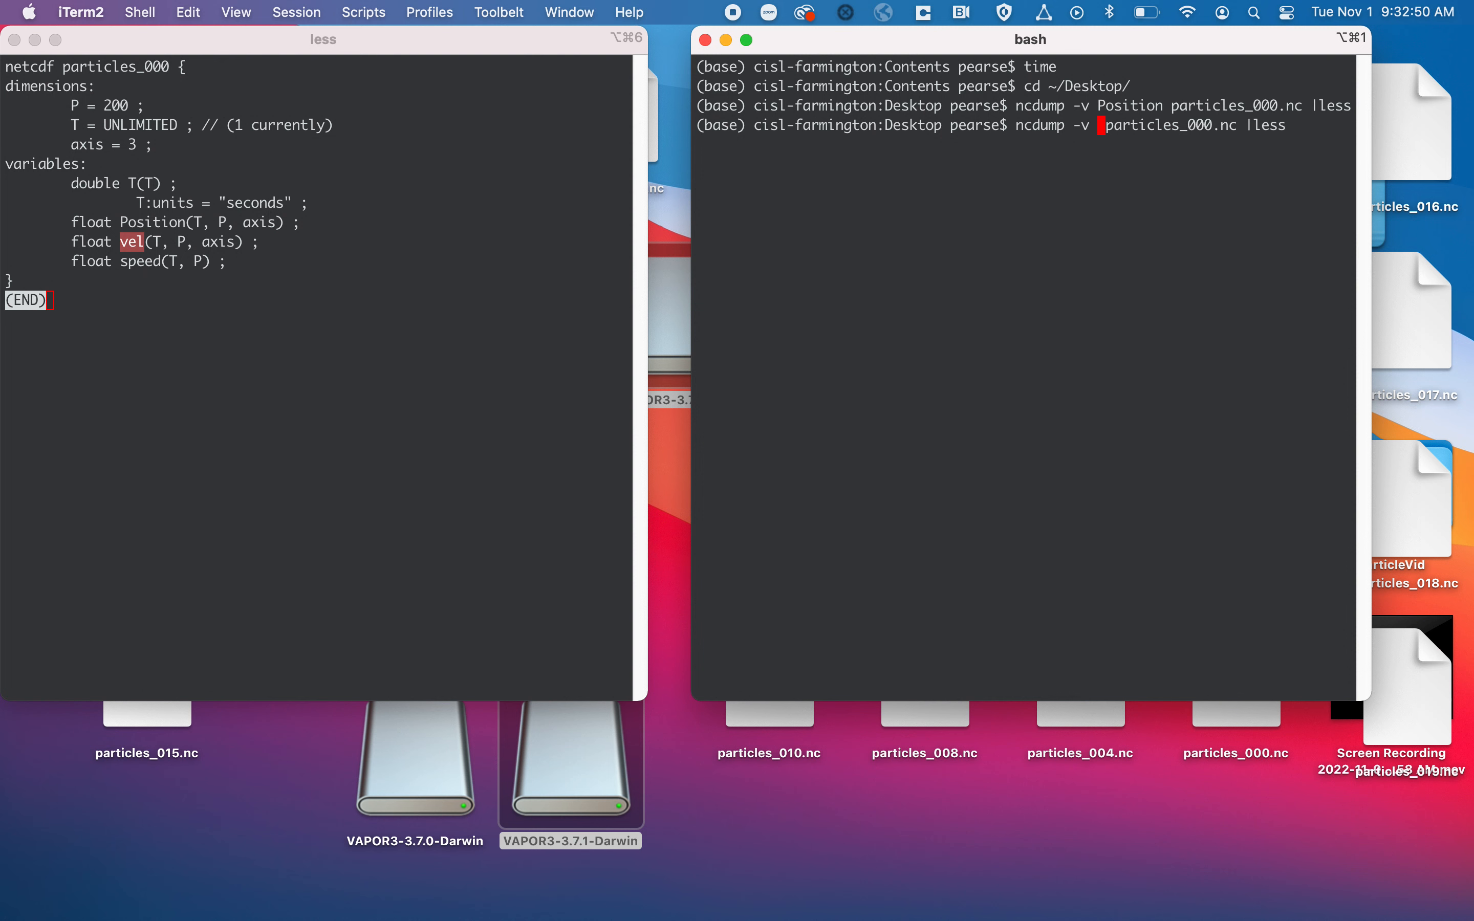
- Compare the Position, vel and speed variable declarations in the particles_000.nc header
double_click(150, 224)
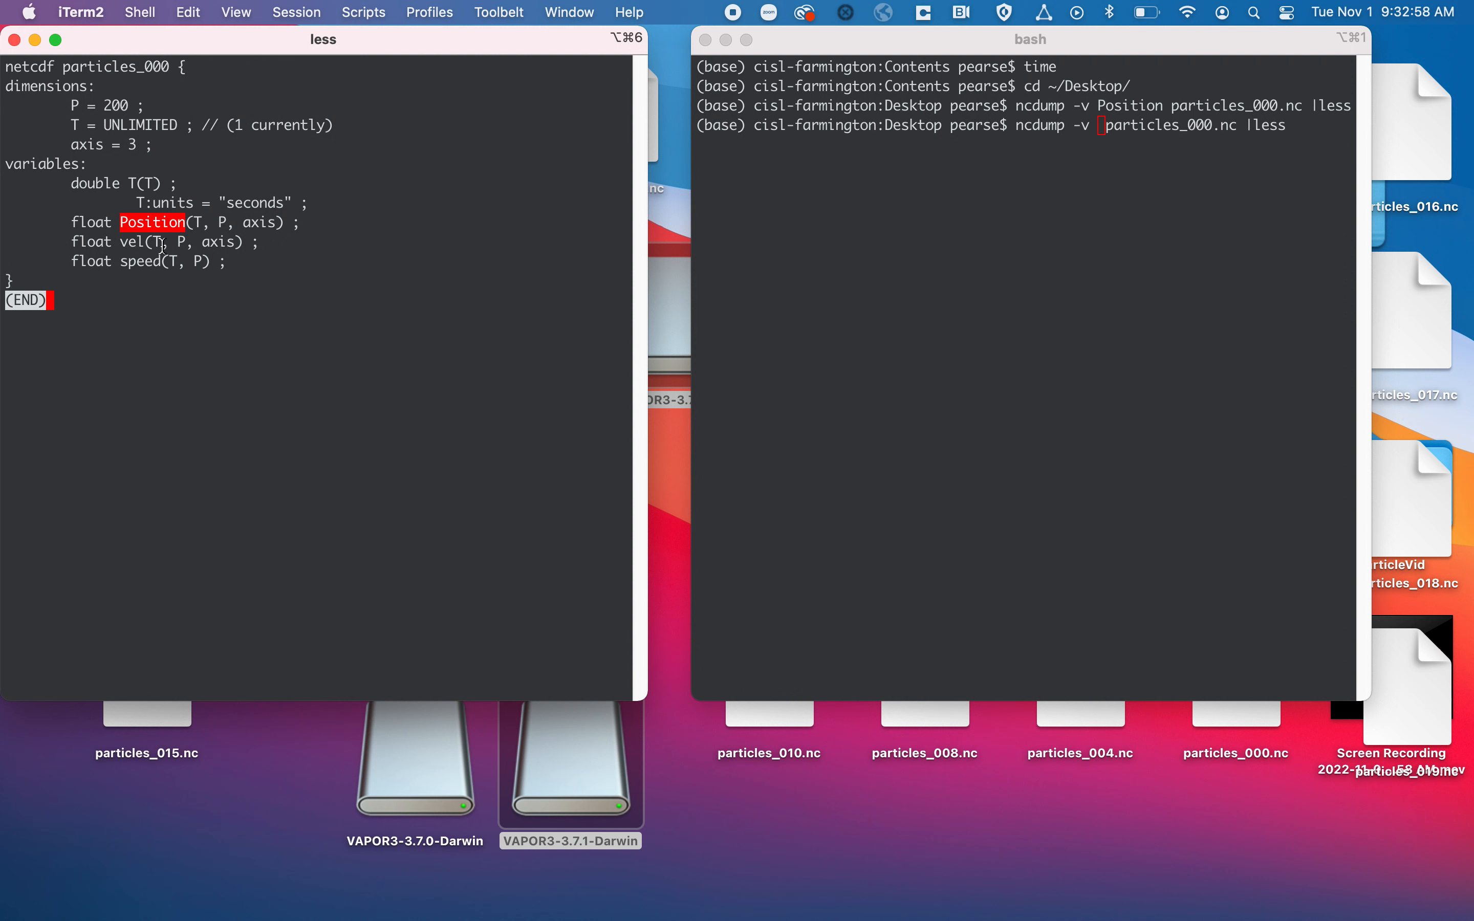
left_click(135, 244)
double_click(135, 243)
left_click_drag(160, 268, 207, 263)
double_click(149, 263)
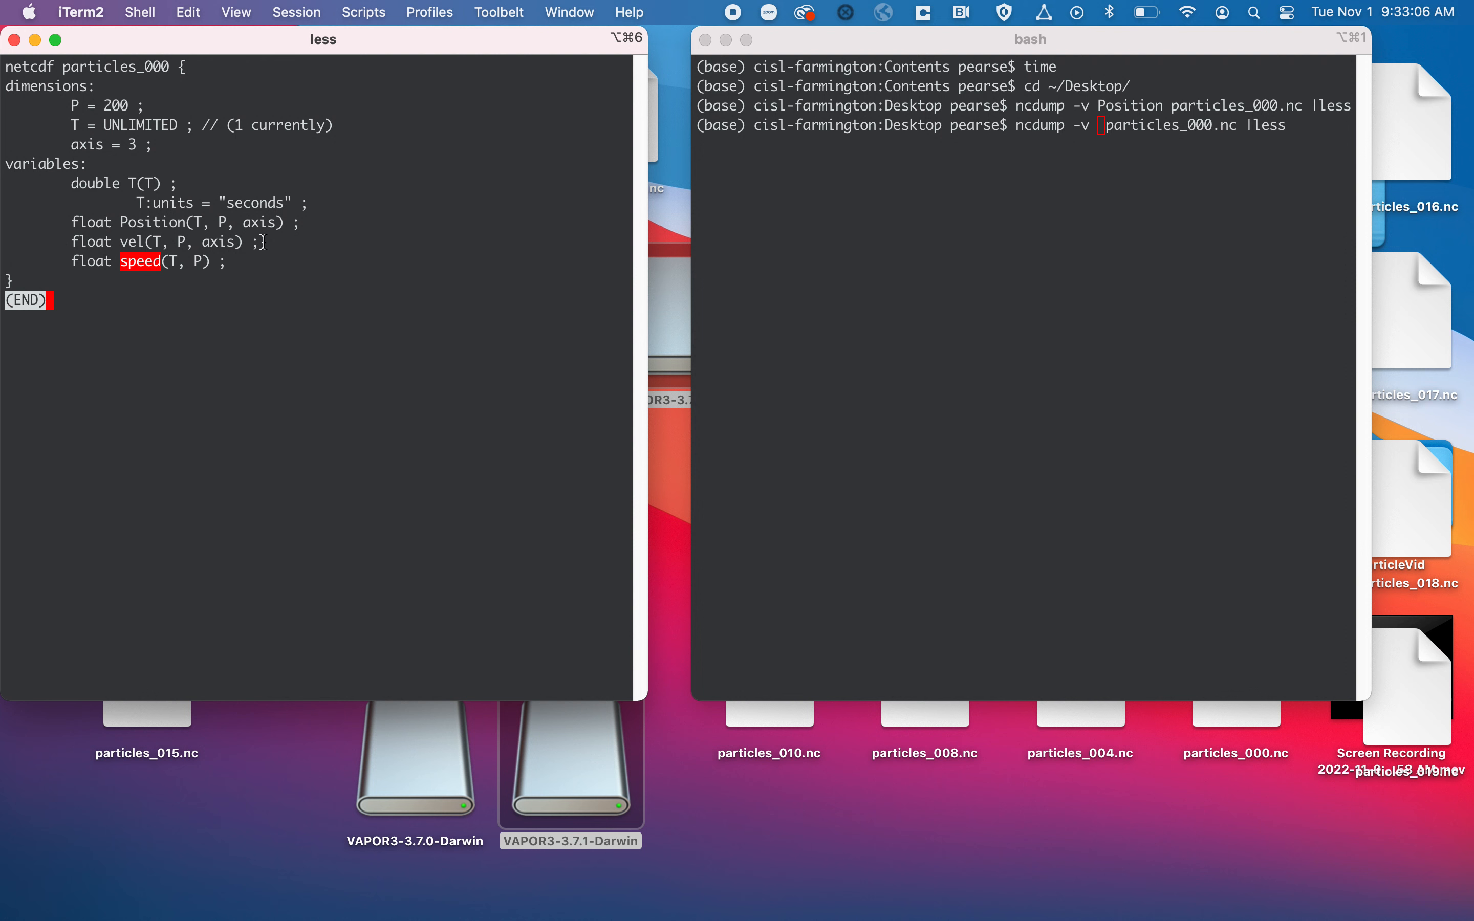
- Dump the vel variable of particles_000.nc through less and relate the first particle's velocity components to the axis dimension
left_click(812, 194)
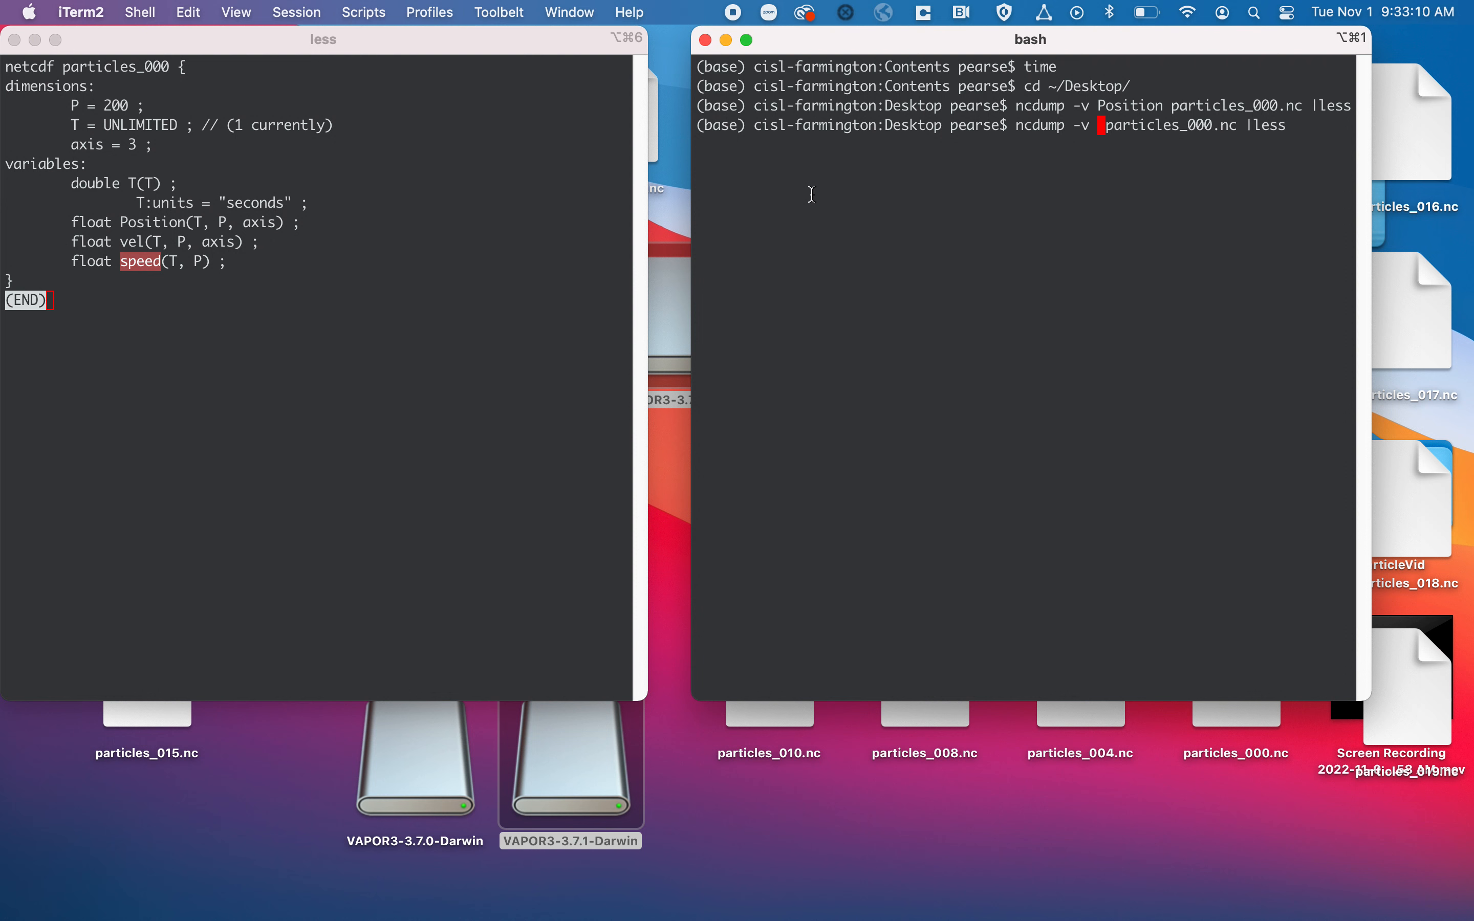
type("vel")
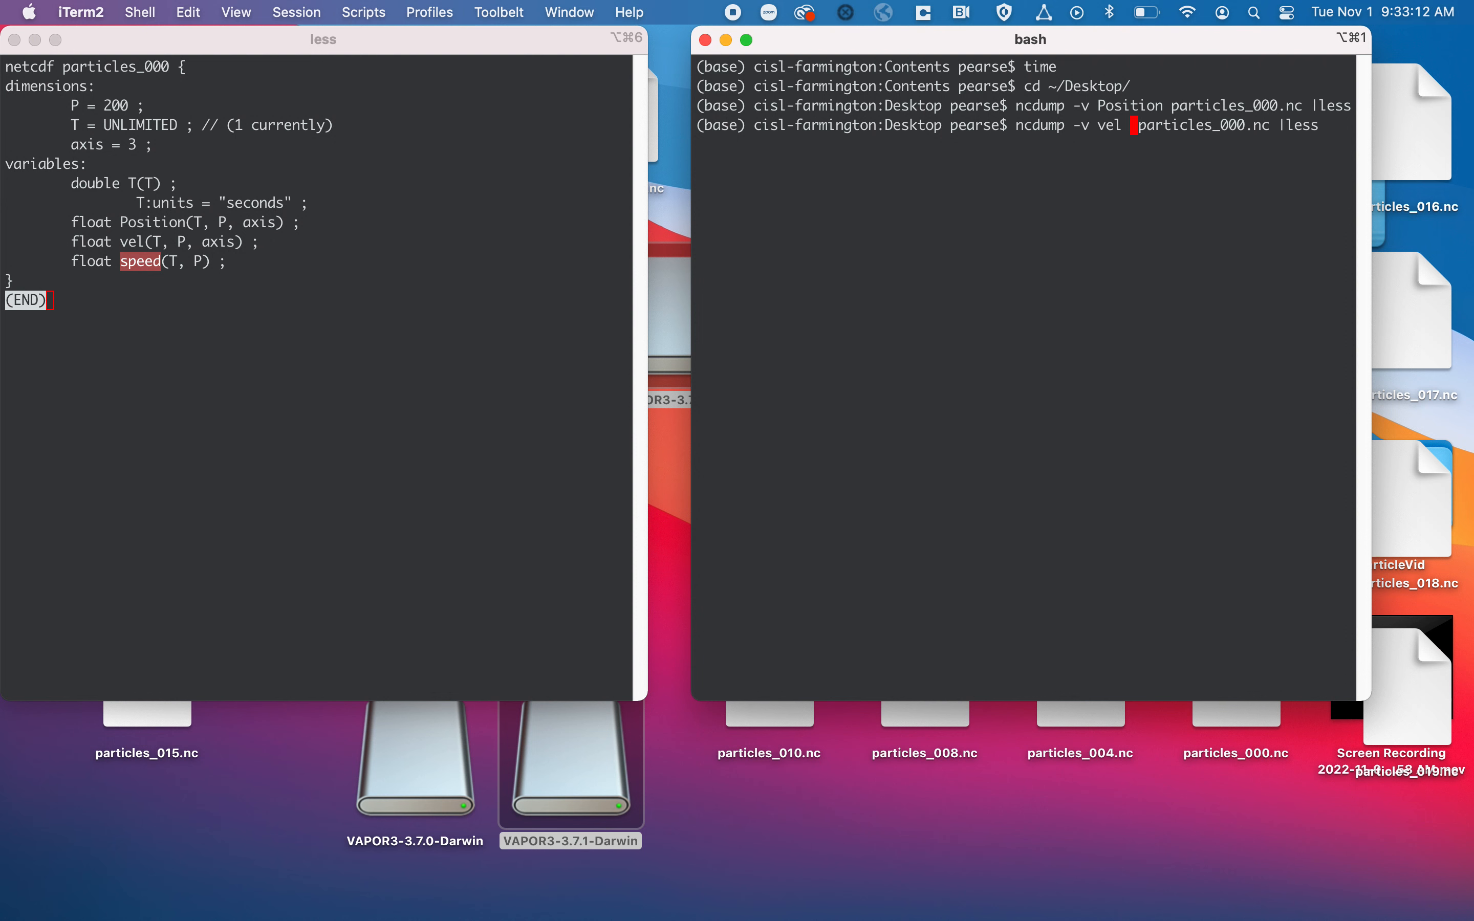
key("Return")
left_click_drag(709, 339, 935, 331)
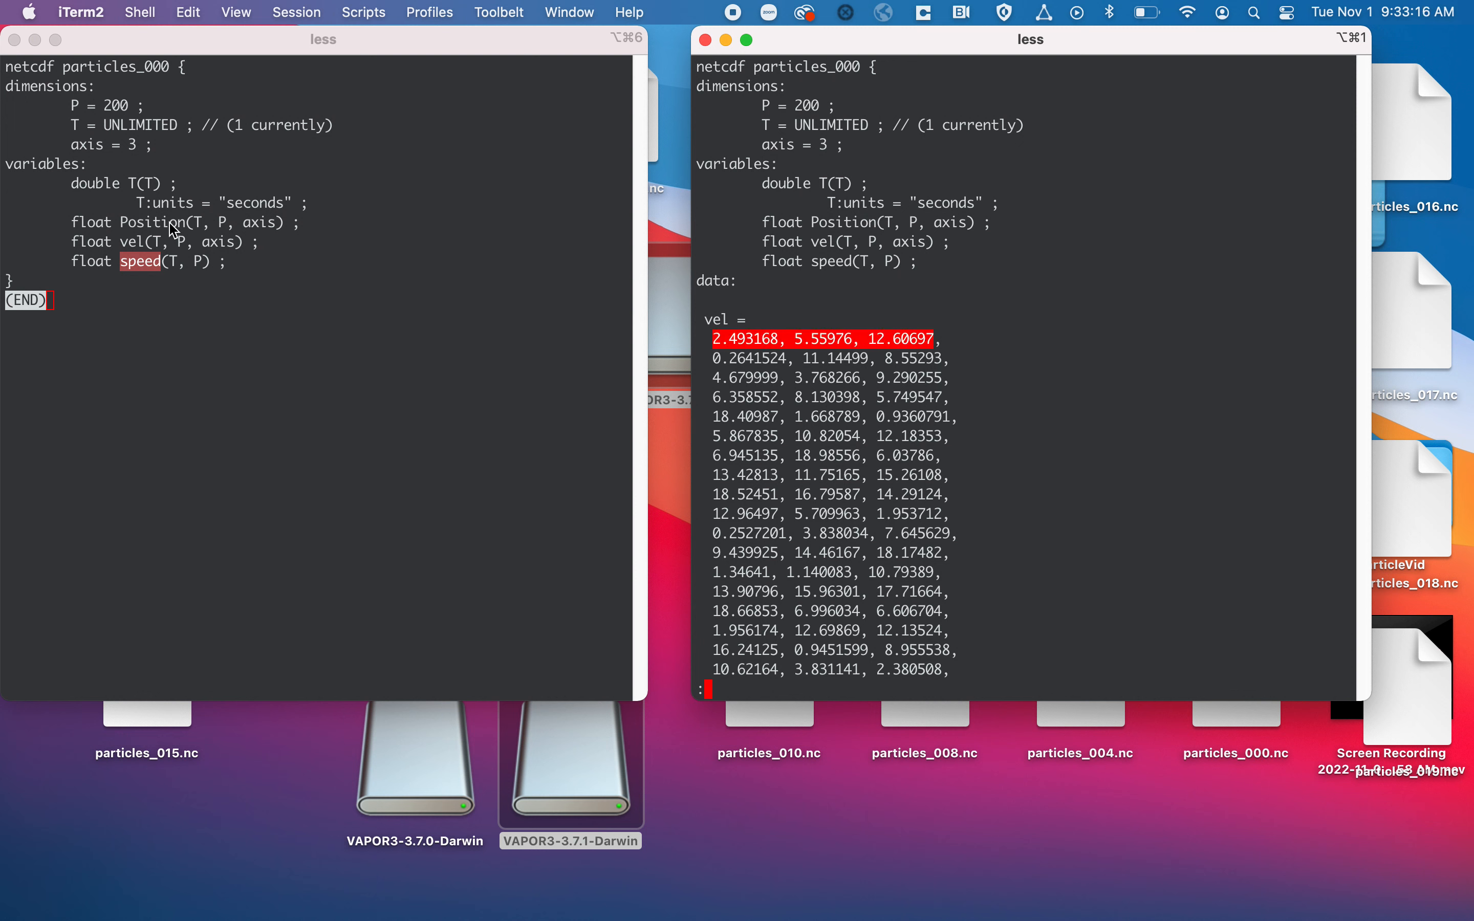
left_click(1023, 346)
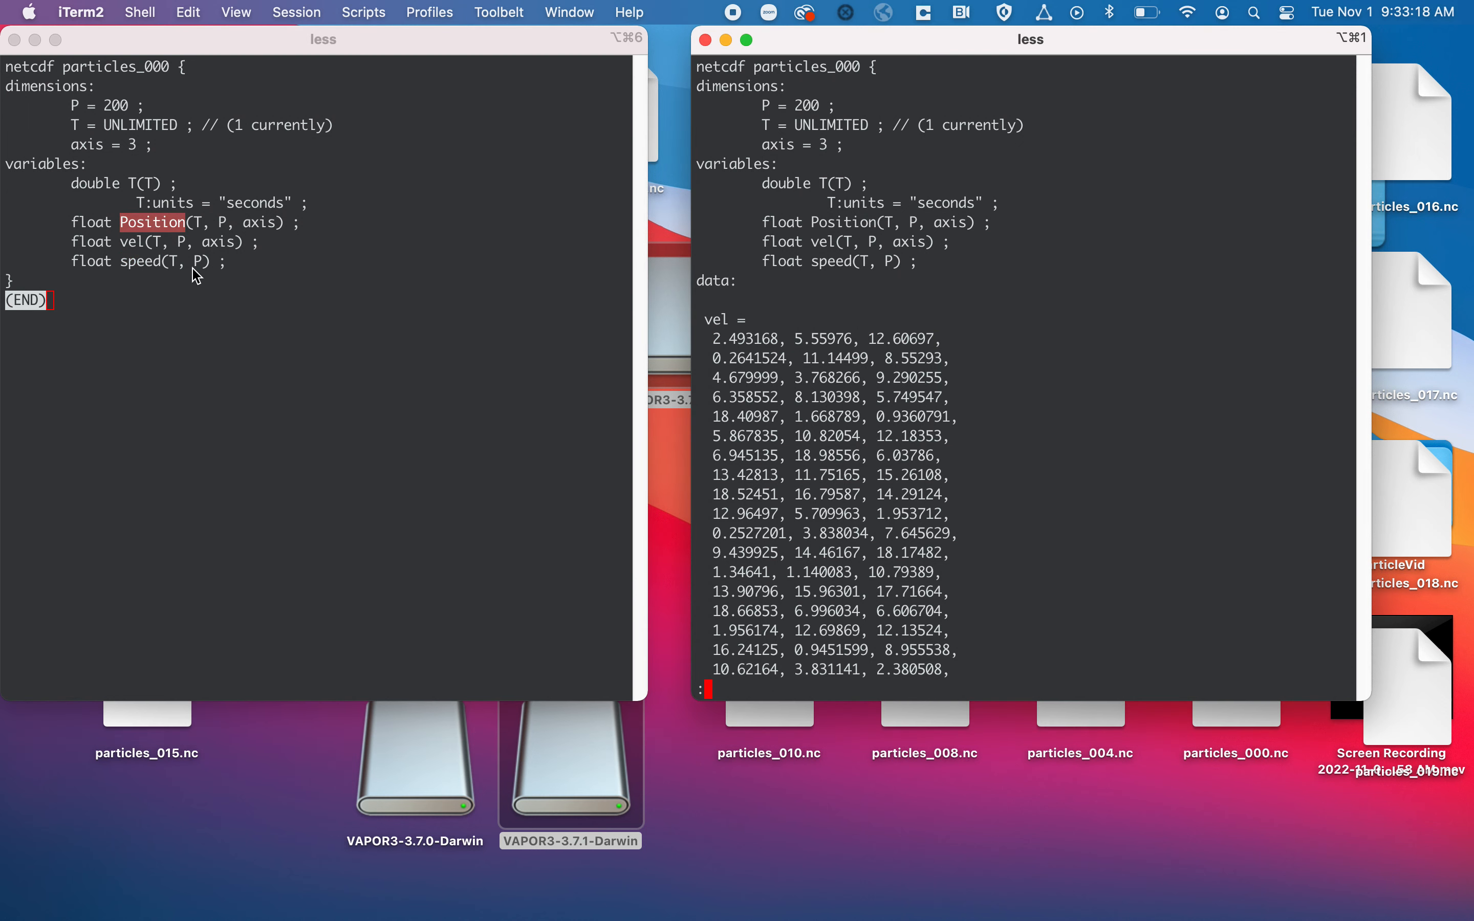
double_click(218, 243)
- Close the vel dump and dump the speed variable of particles_000.nc with ncdump -v through less
left_click(1134, 208)
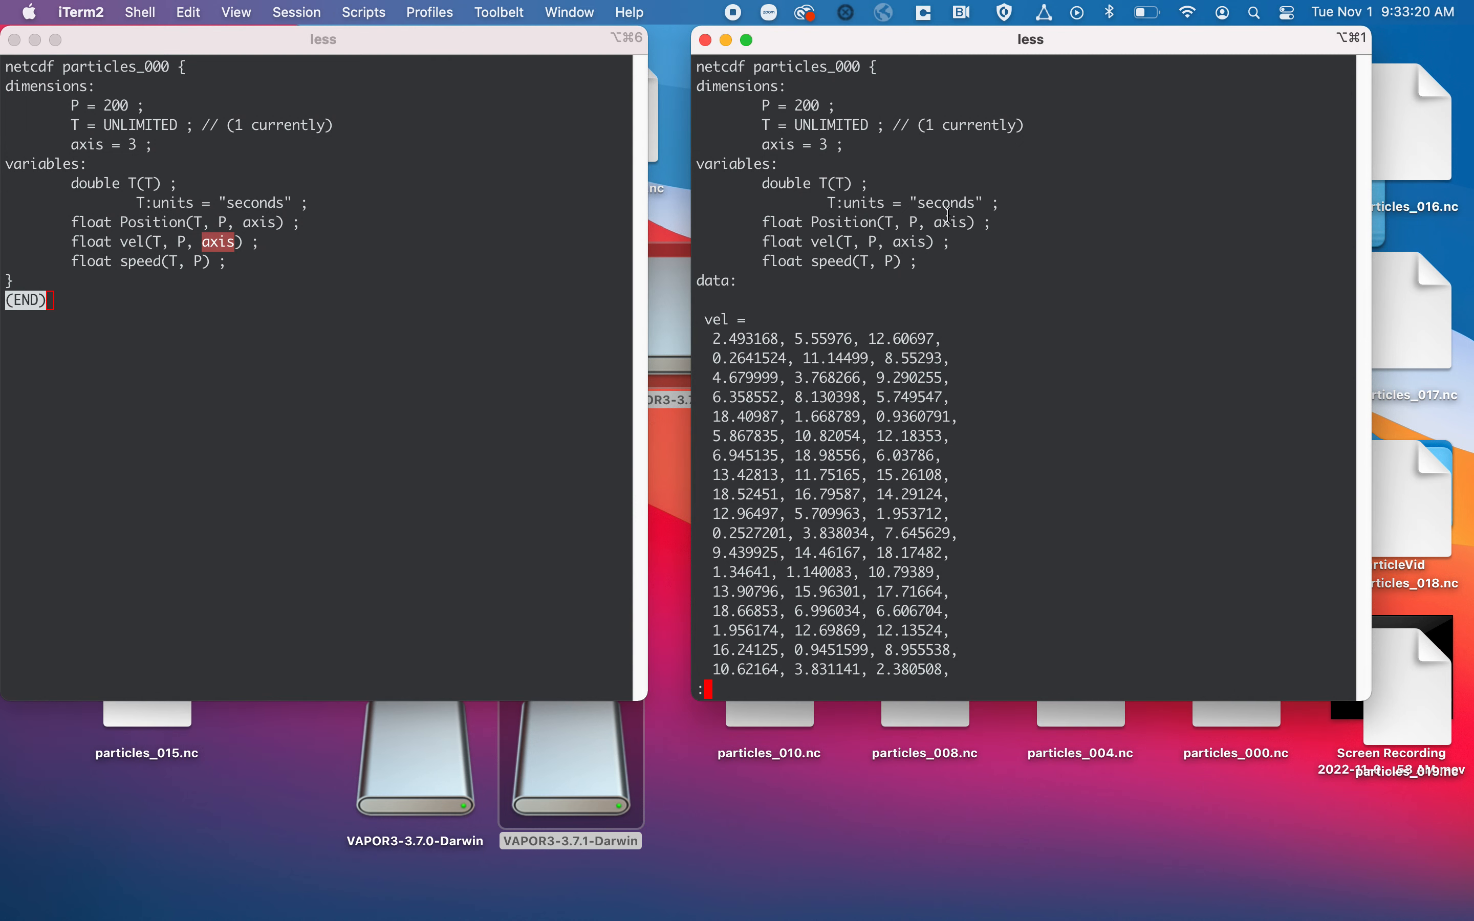
key("q")
key("Return")
key("Up")
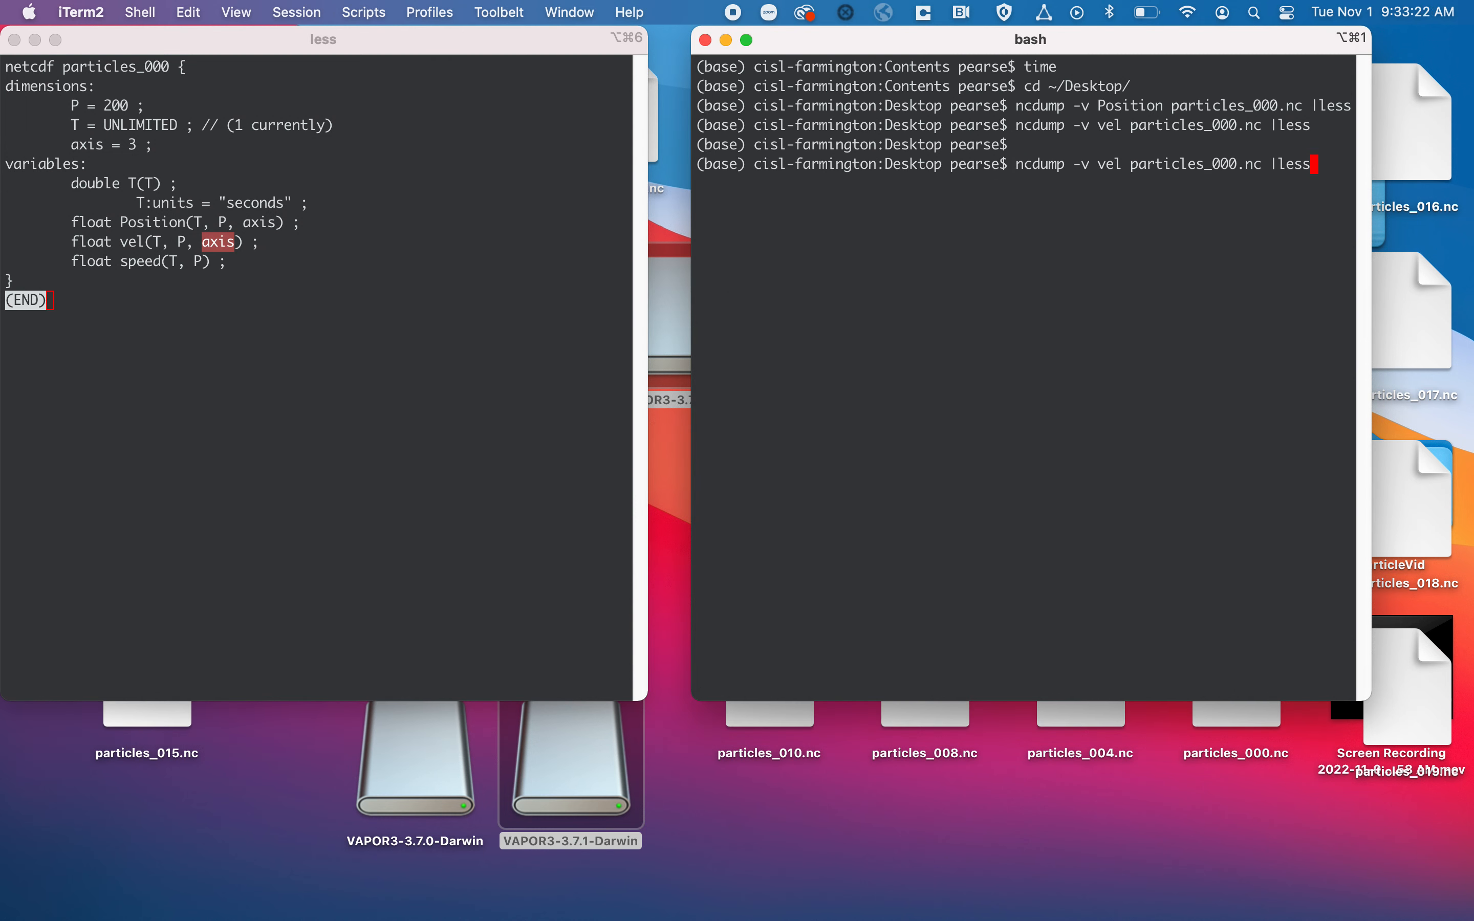
key("Left")
key("Left")
key("Left")
key("Left")
key("Left")
key("Left")
key("Left")
key("Left")
key("Left")
key("Left")
key("Left")
key("Left")
key("Left")
key("Left")
key("Left")
key("Left")
key("Left")
key("Left")
key("Left")
key("Left")
key("Left")
key("Left")
key("Left")
key("BackSpace")
key("BackSpace")
key("BackSpace")
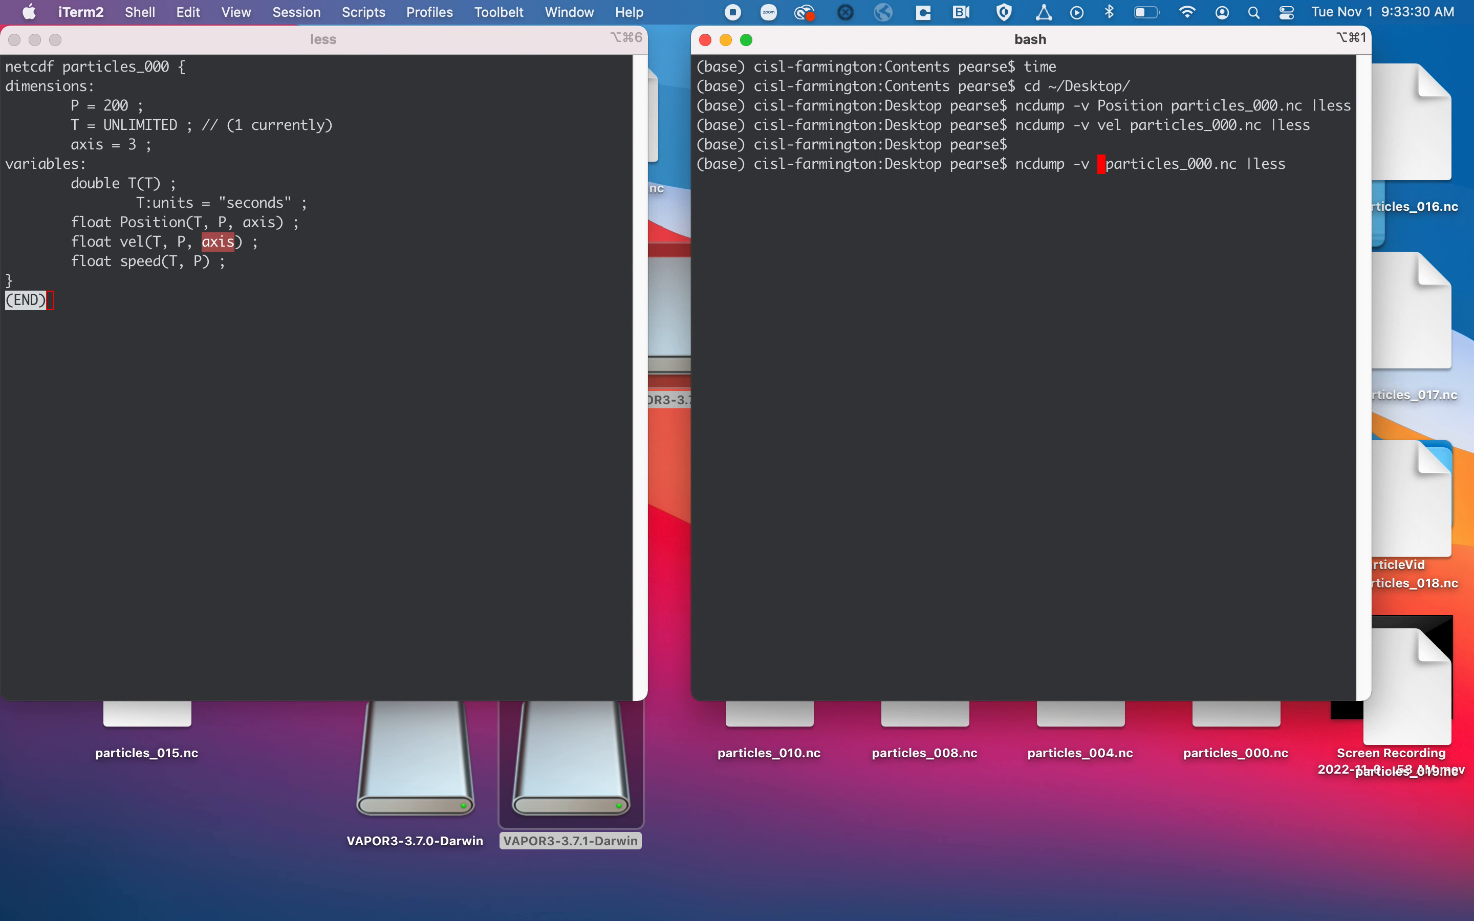
type("speed")
key("Return")
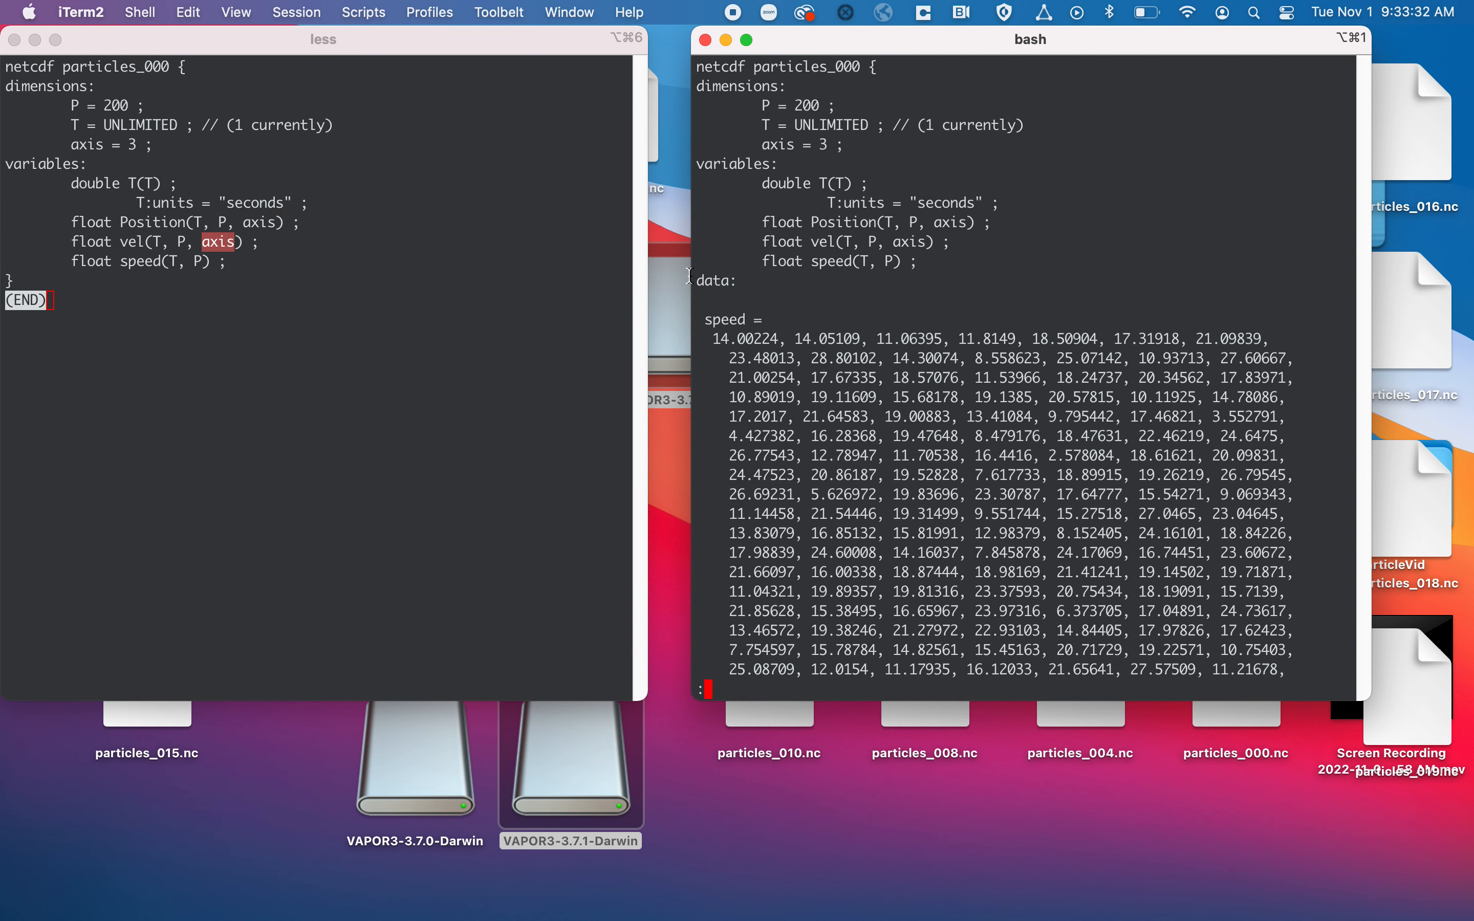
- Highlight the speed values of the first three particles individually
double_click(730, 338)
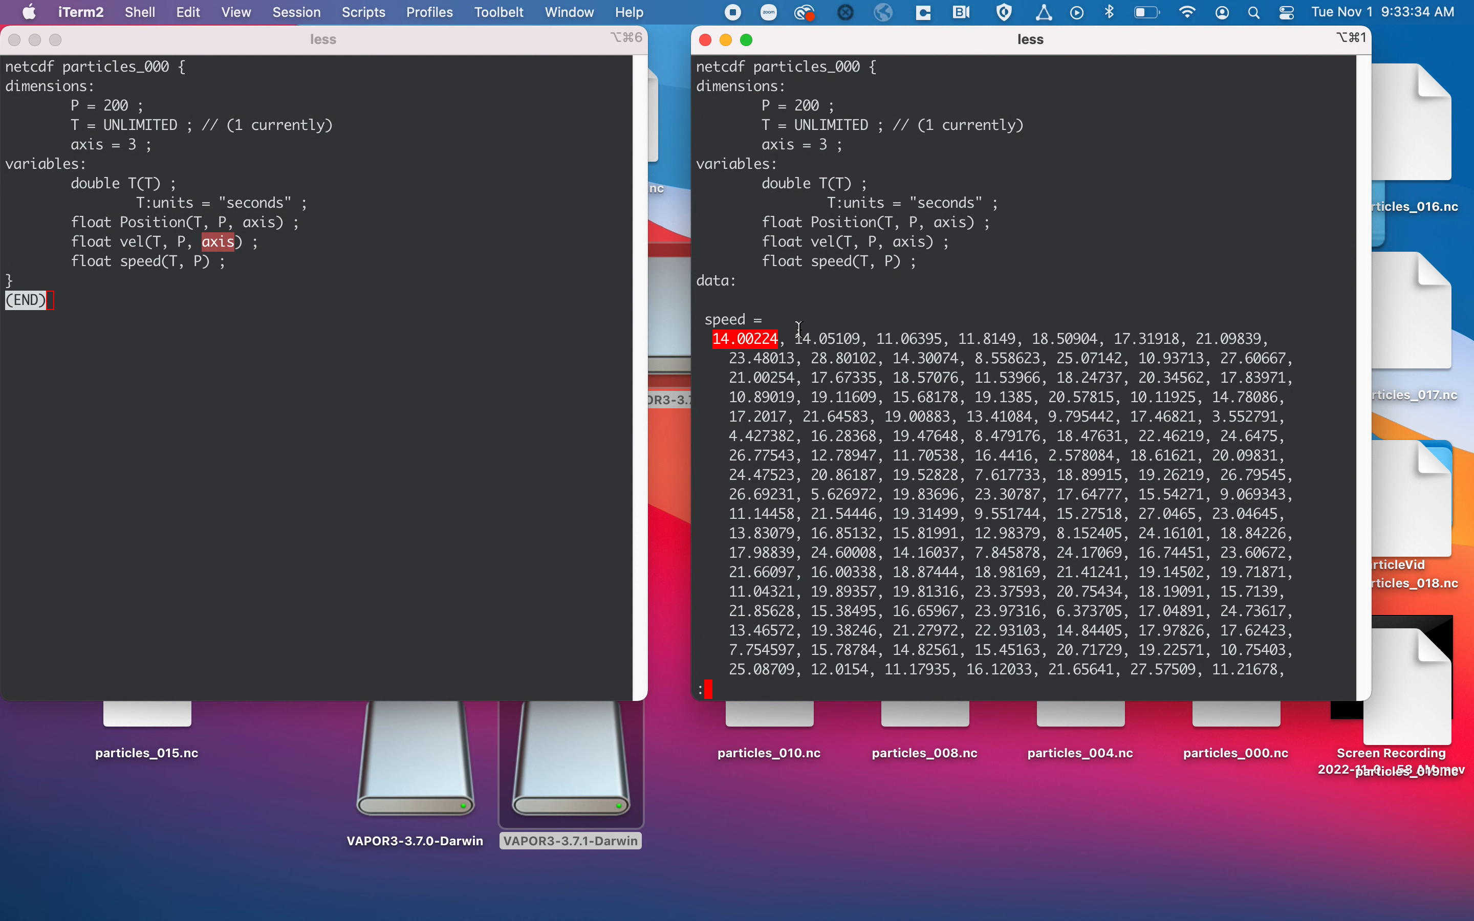
double_click(825, 338)
double_click(909, 339)
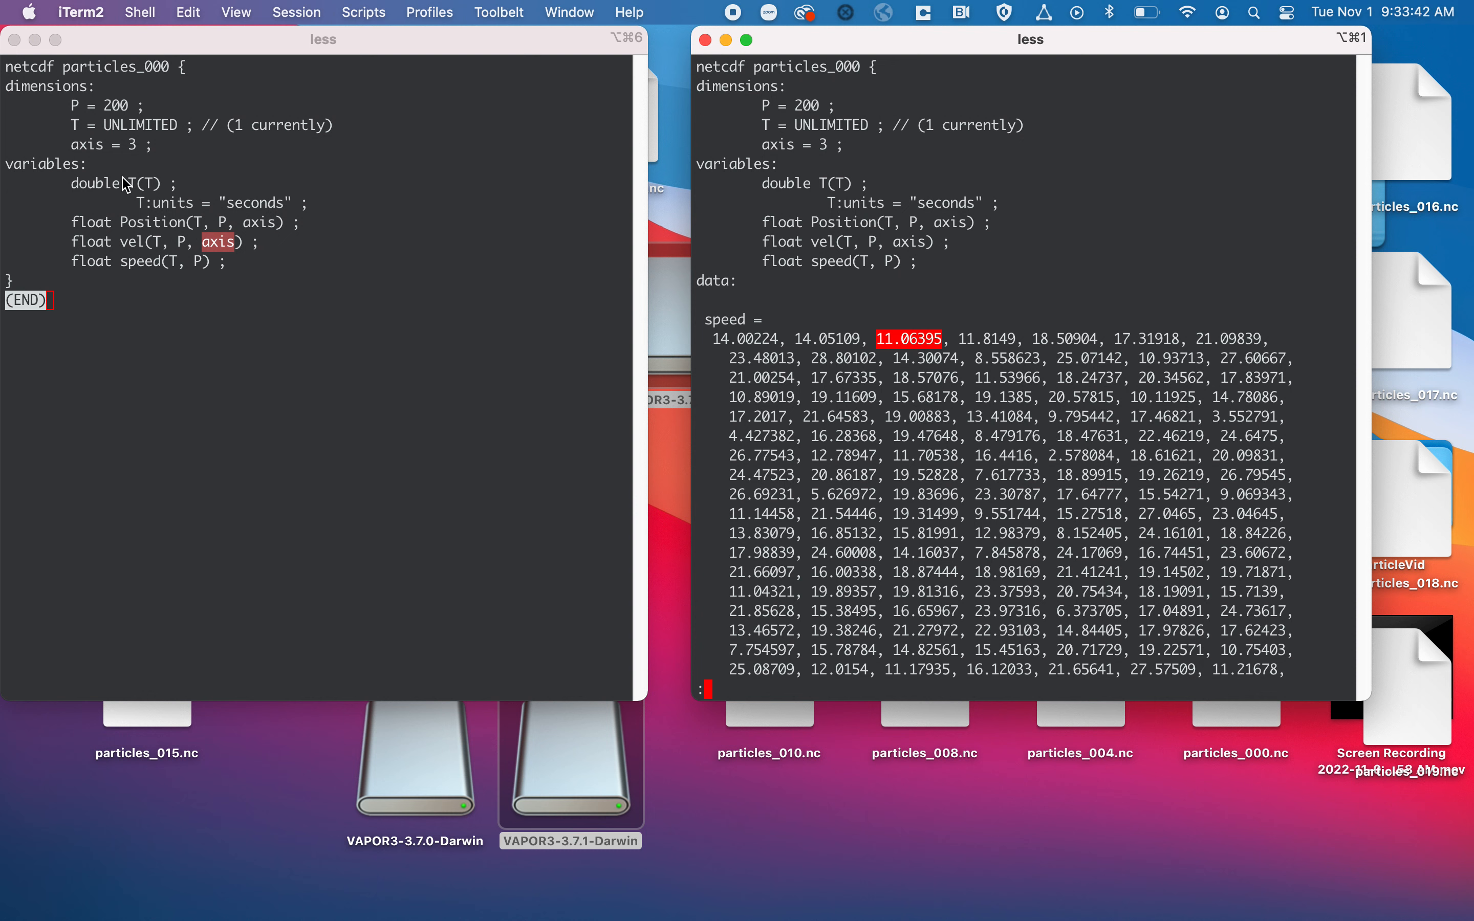
- Review the P, T and axis dimensions, the T variable with its units, and the Position declaration in the header
double_click(116, 105)
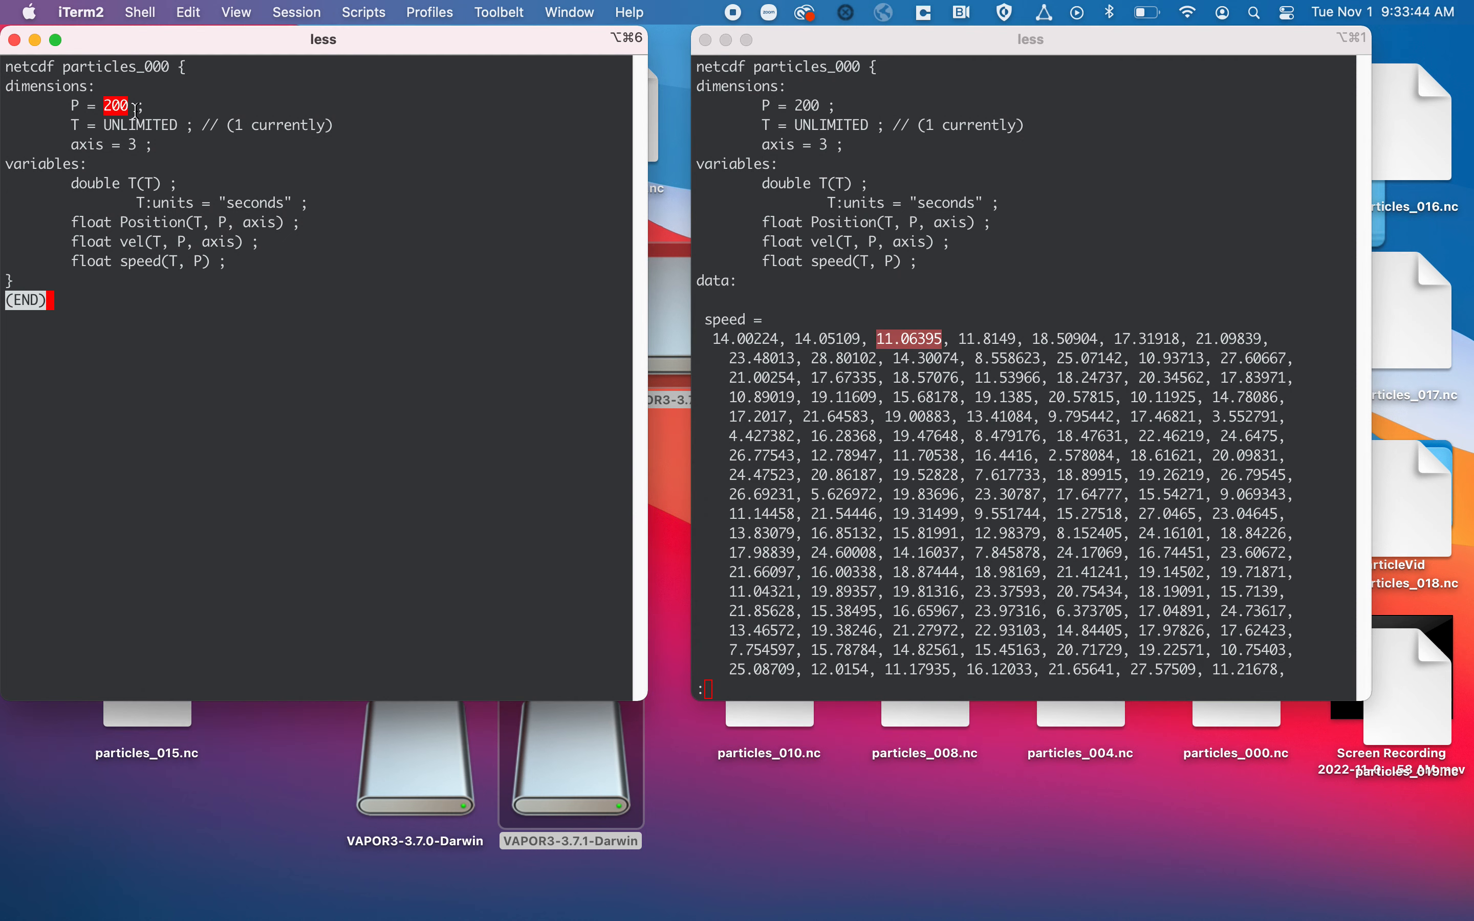
double_click(150, 125)
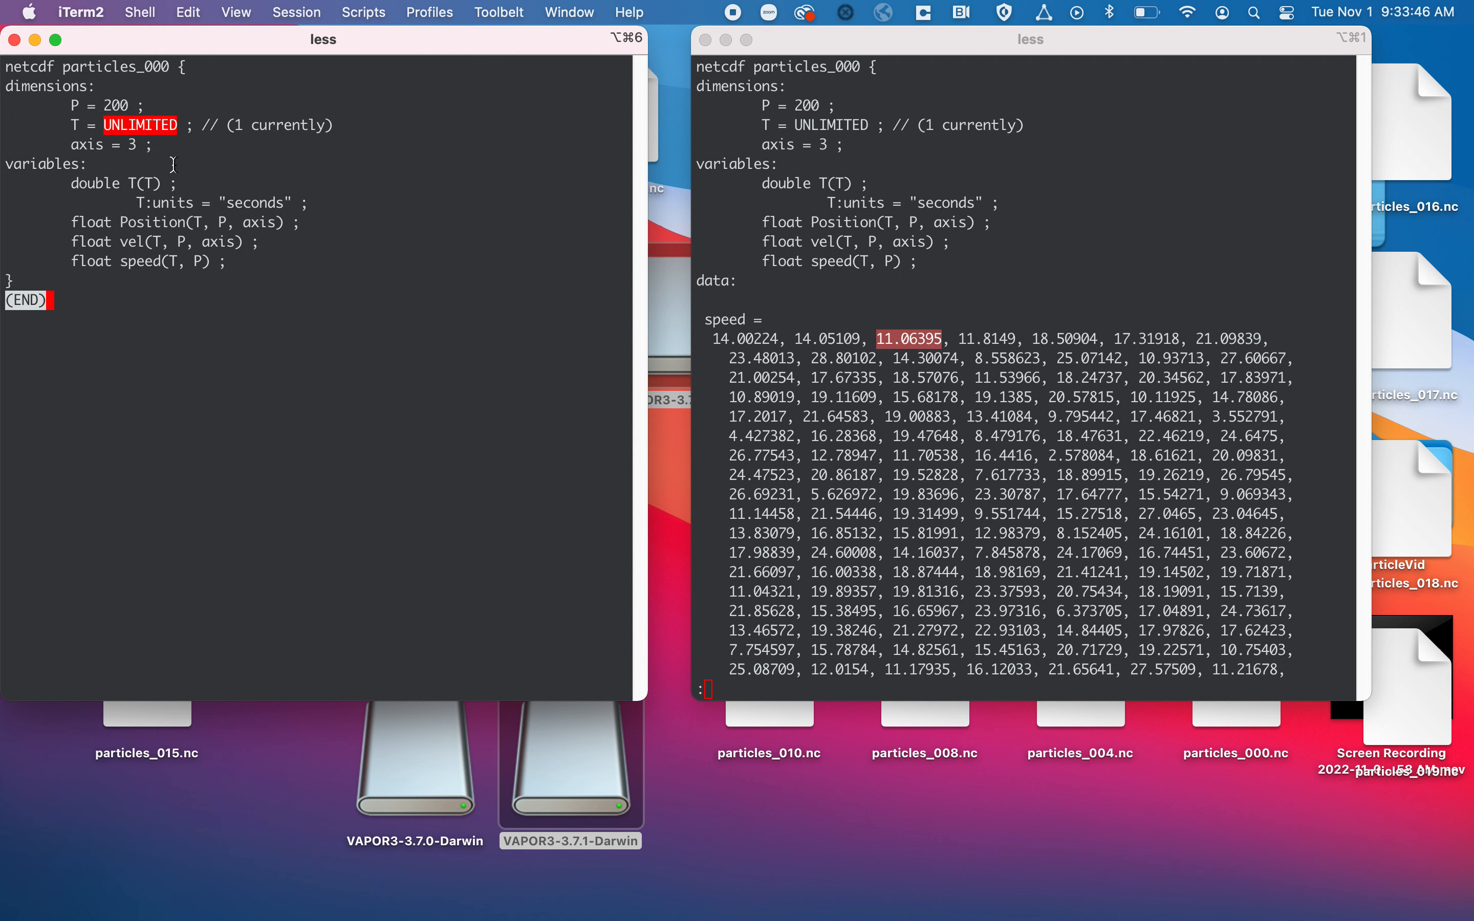
double_click(132, 145)
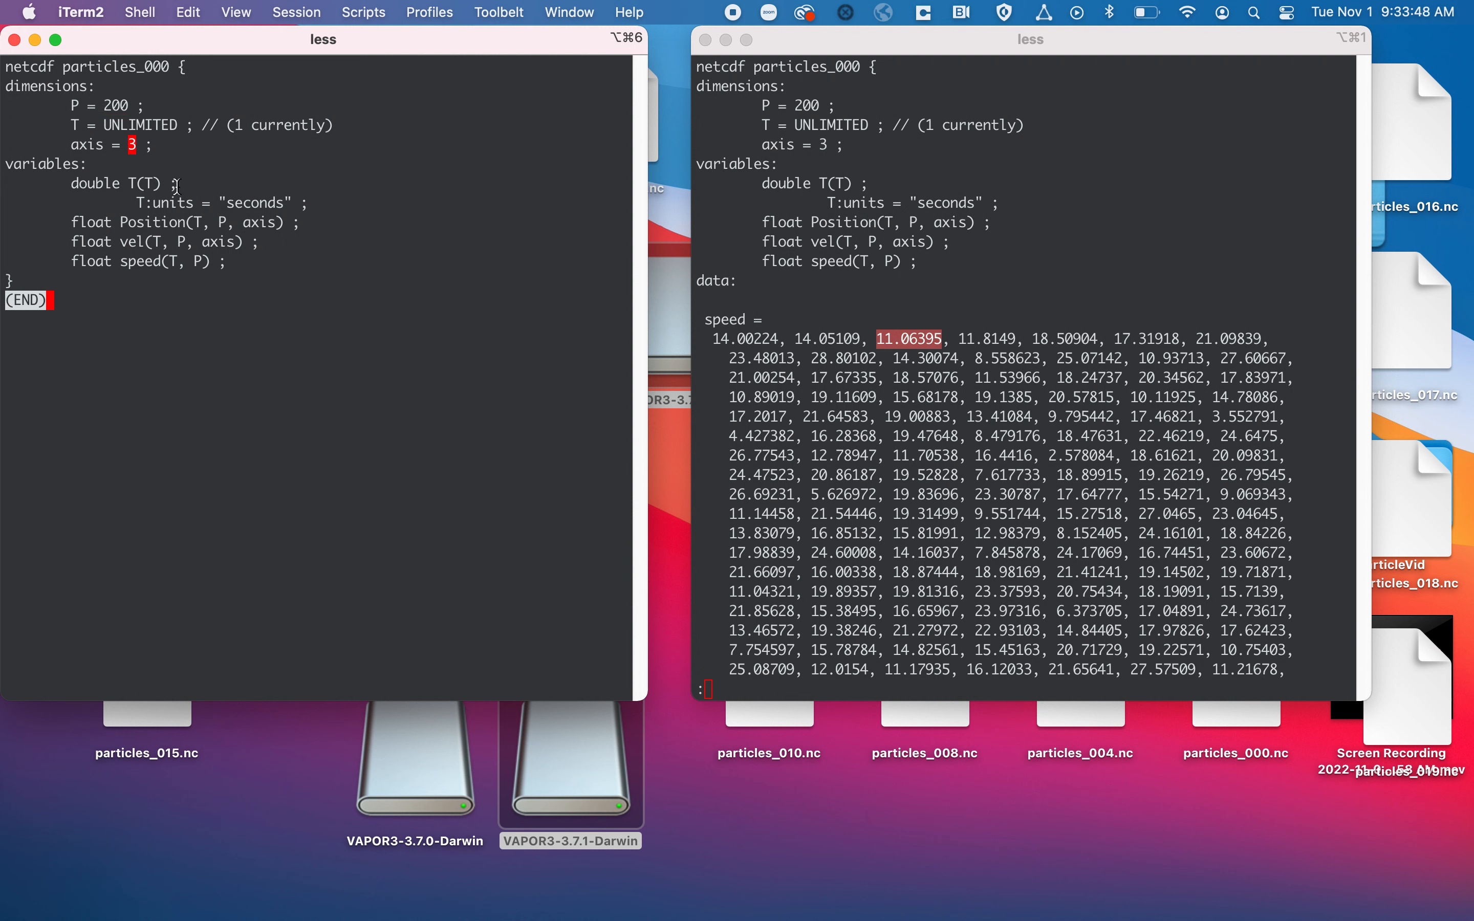
left_click_drag(63, 145, 290, 201)
left_click_drag(125, 221, 283, 224)
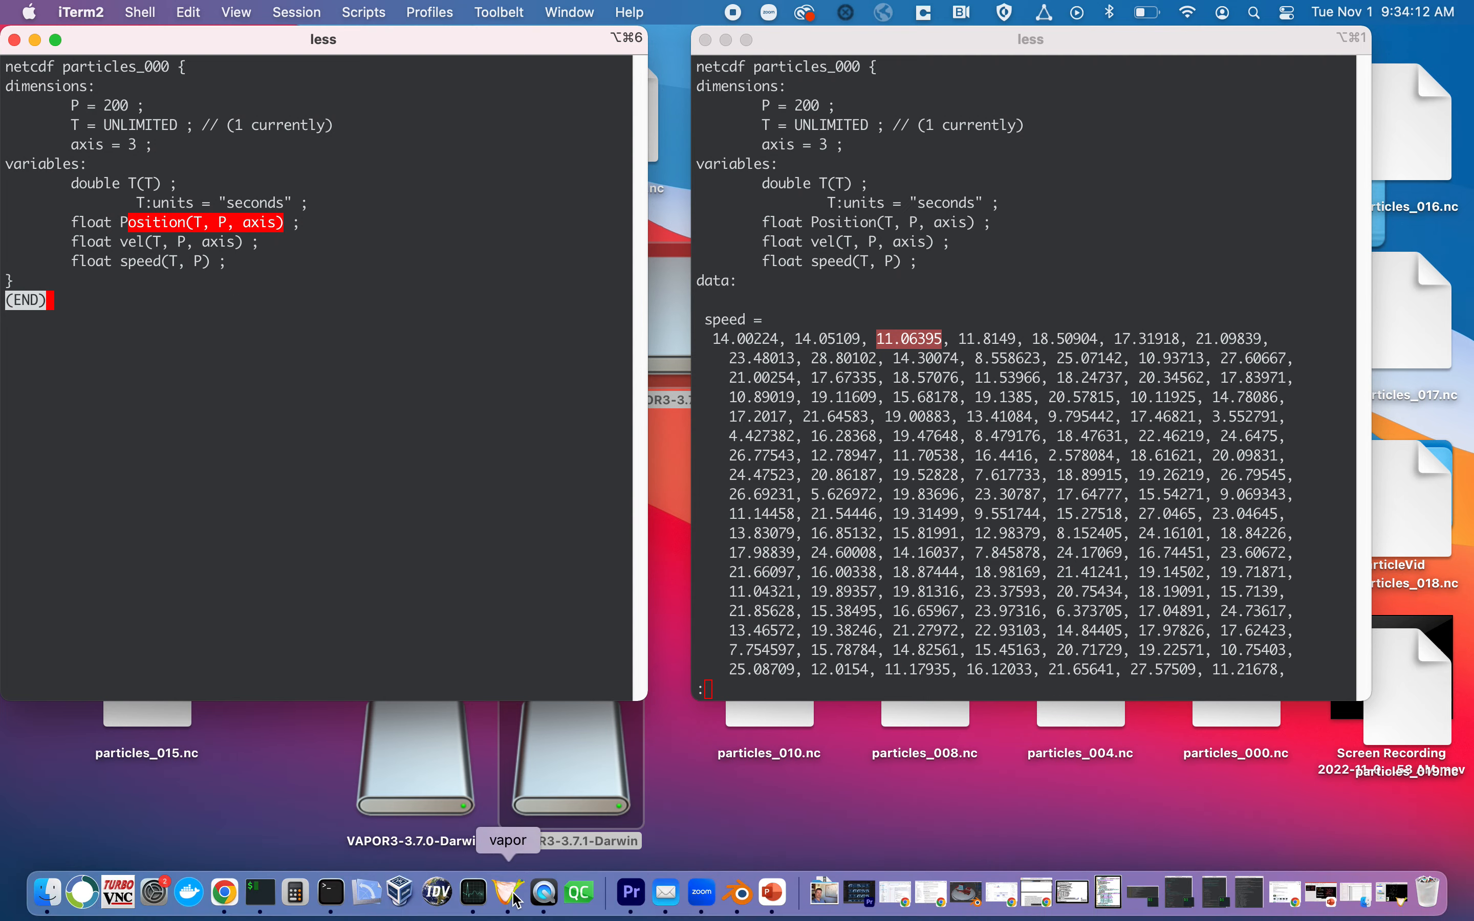
- Switch to Chrome, open the VAPOR forum at vapor.discourse.group in a new tab, and enlarge the browser window
left_click(509, 871)
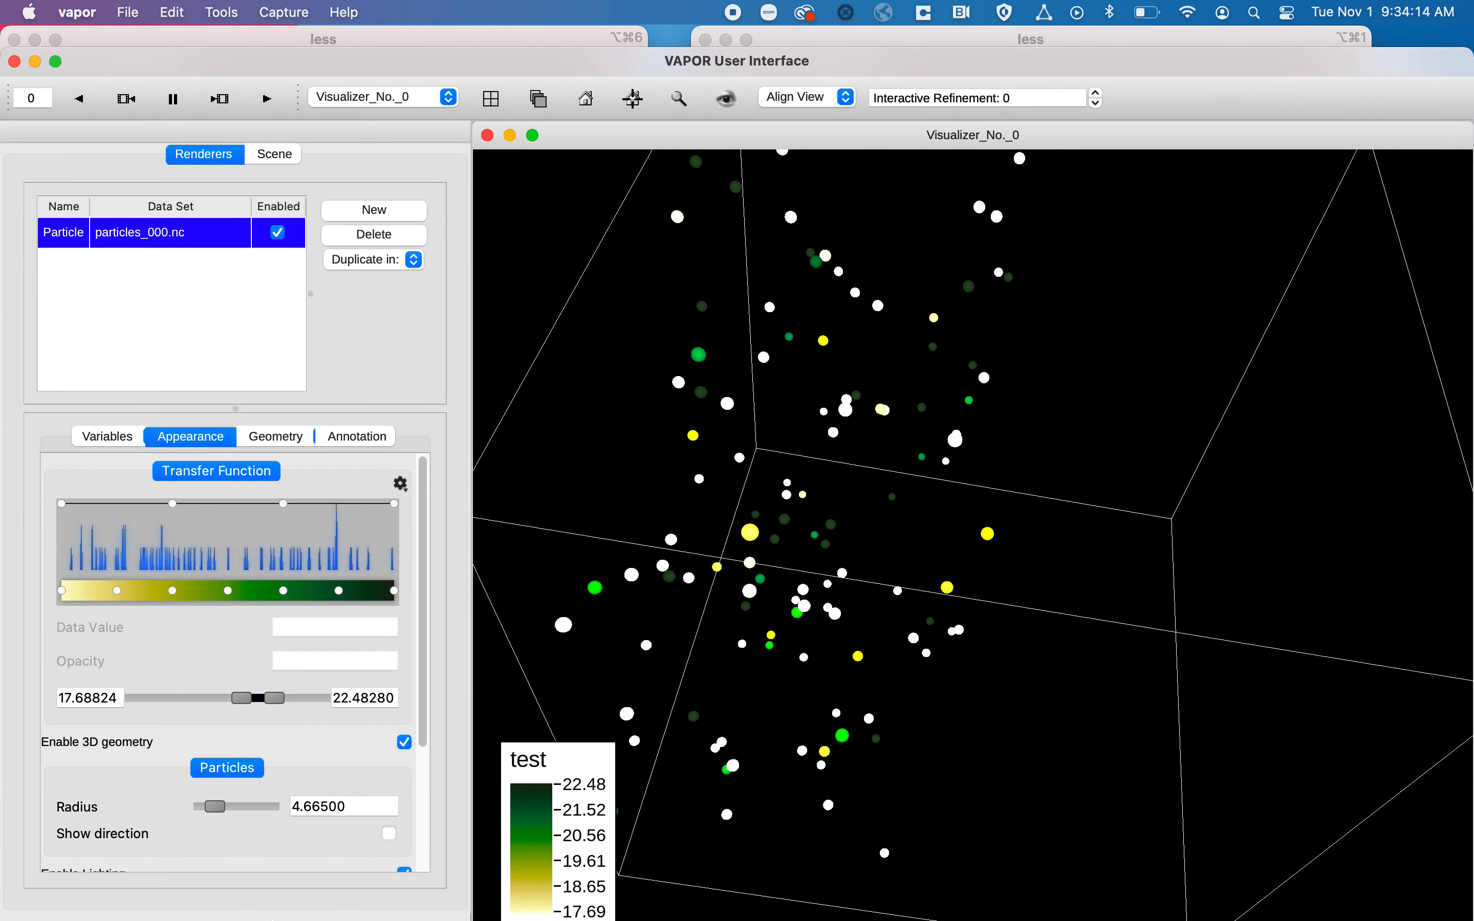
left_click(234, 891)
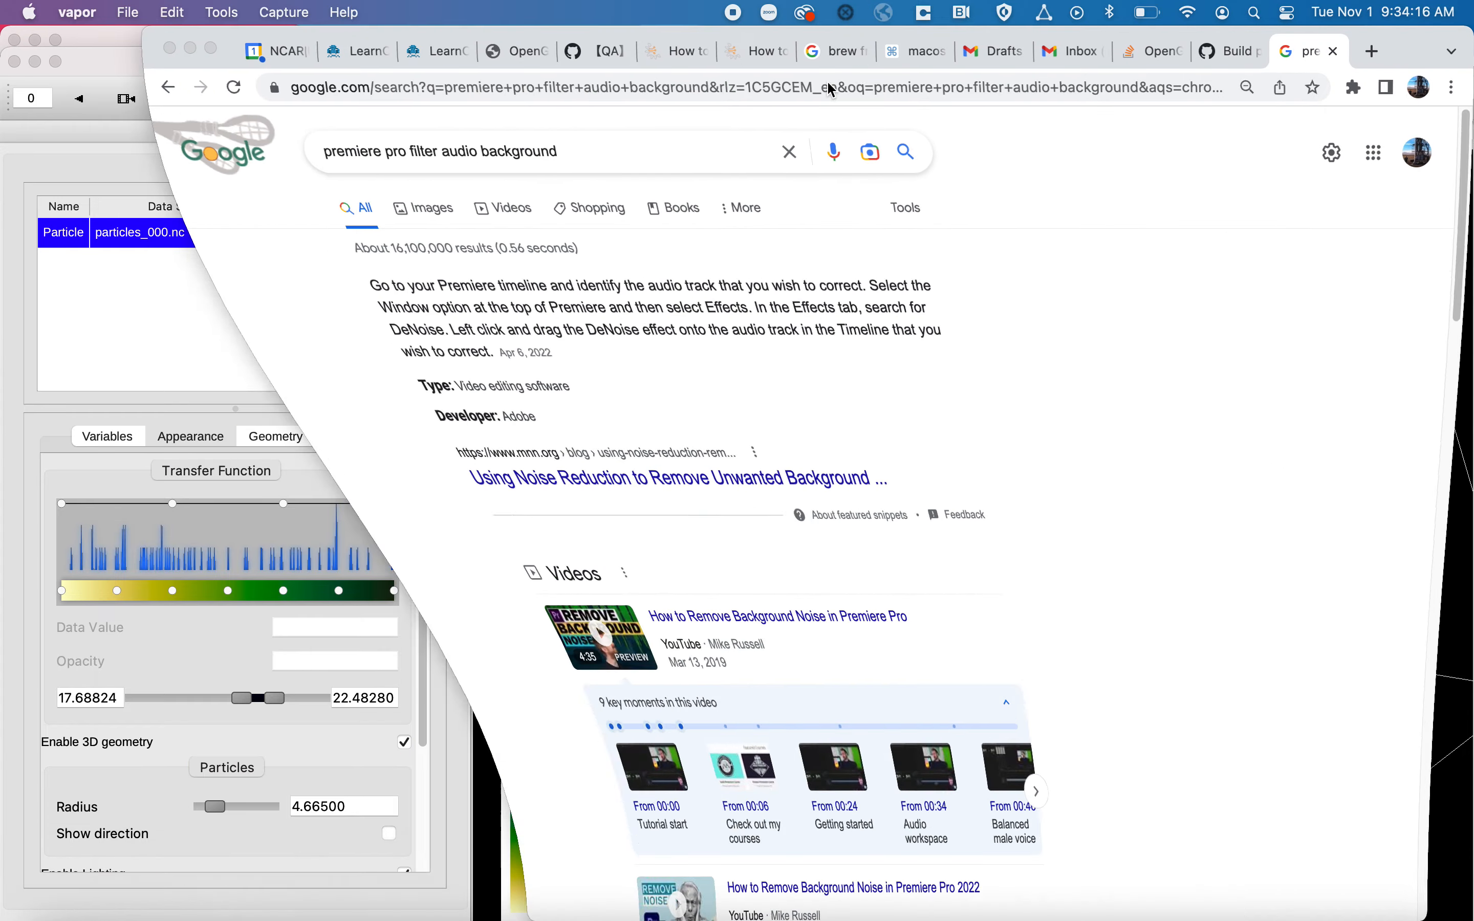
key("super+t")
type("discour")
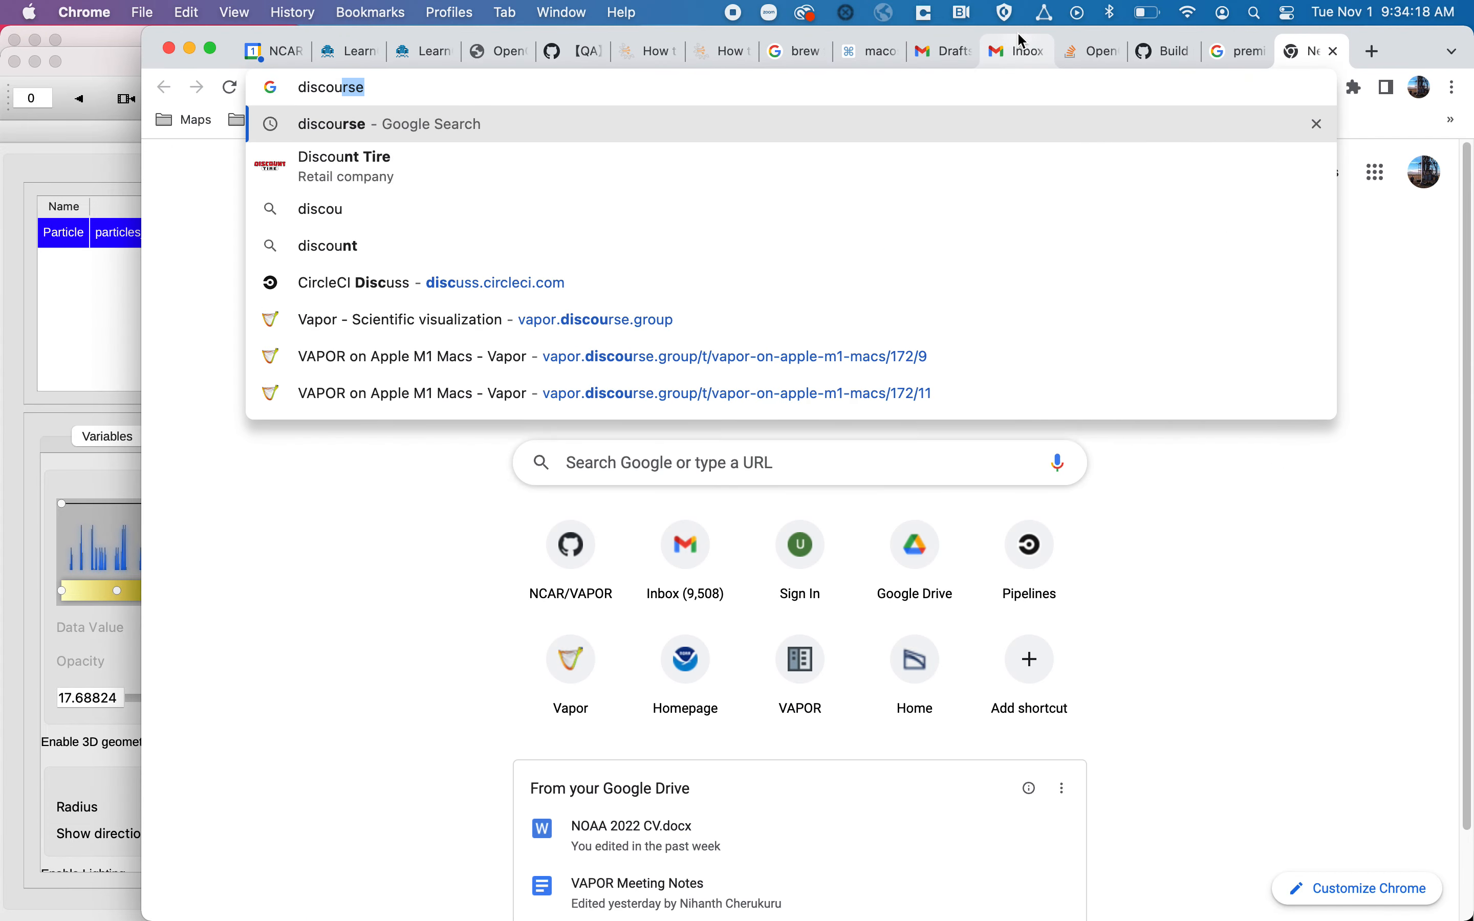
key("Down")
key("Down")
key("Down")
key("Down")
key("Down")
key("Return")
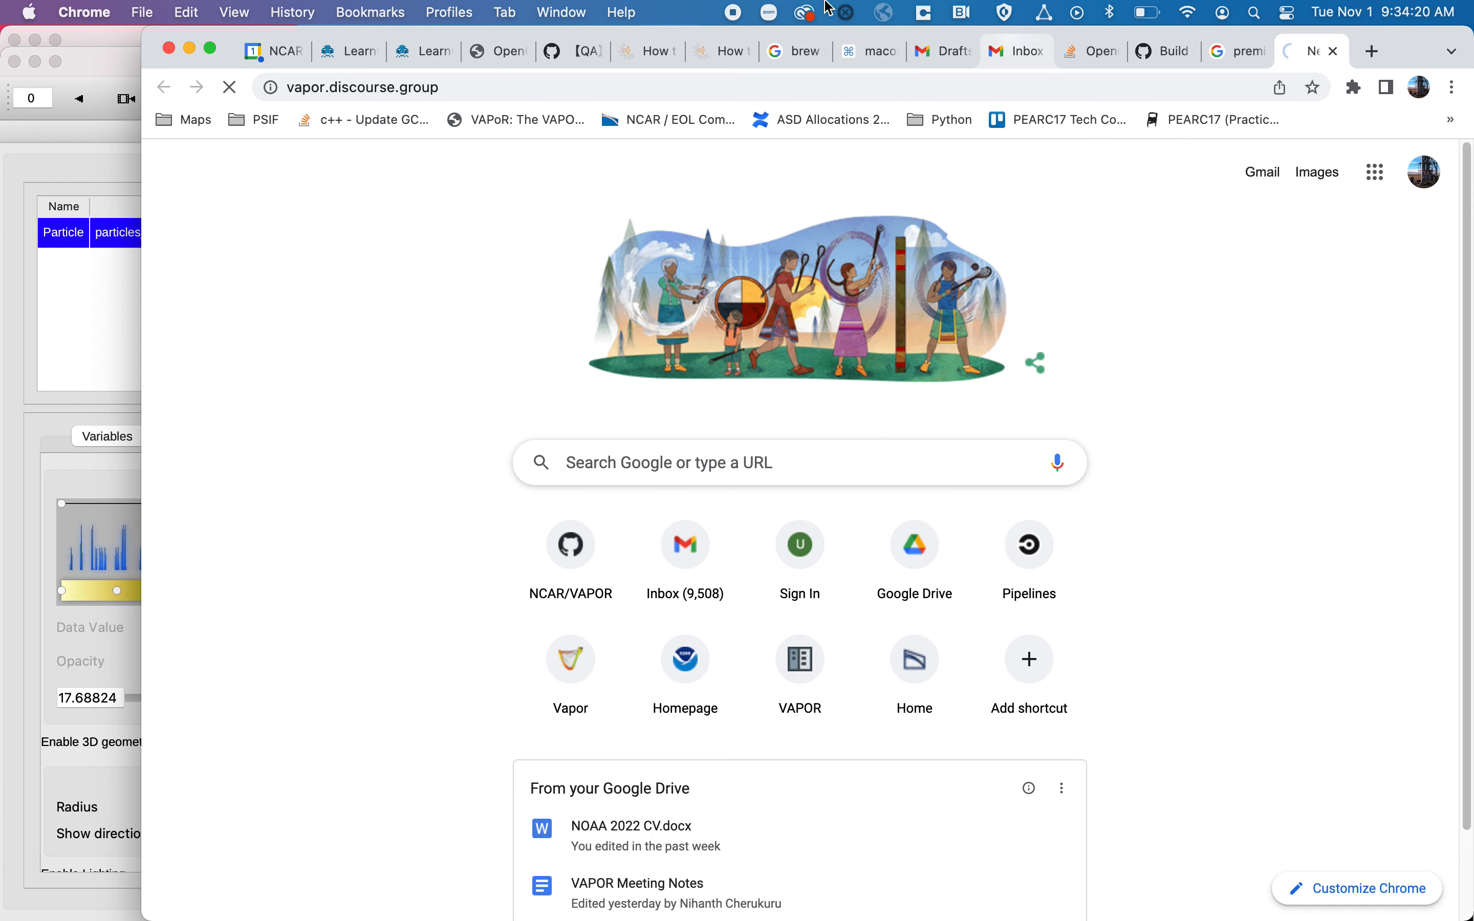
double_click(1423, 61)
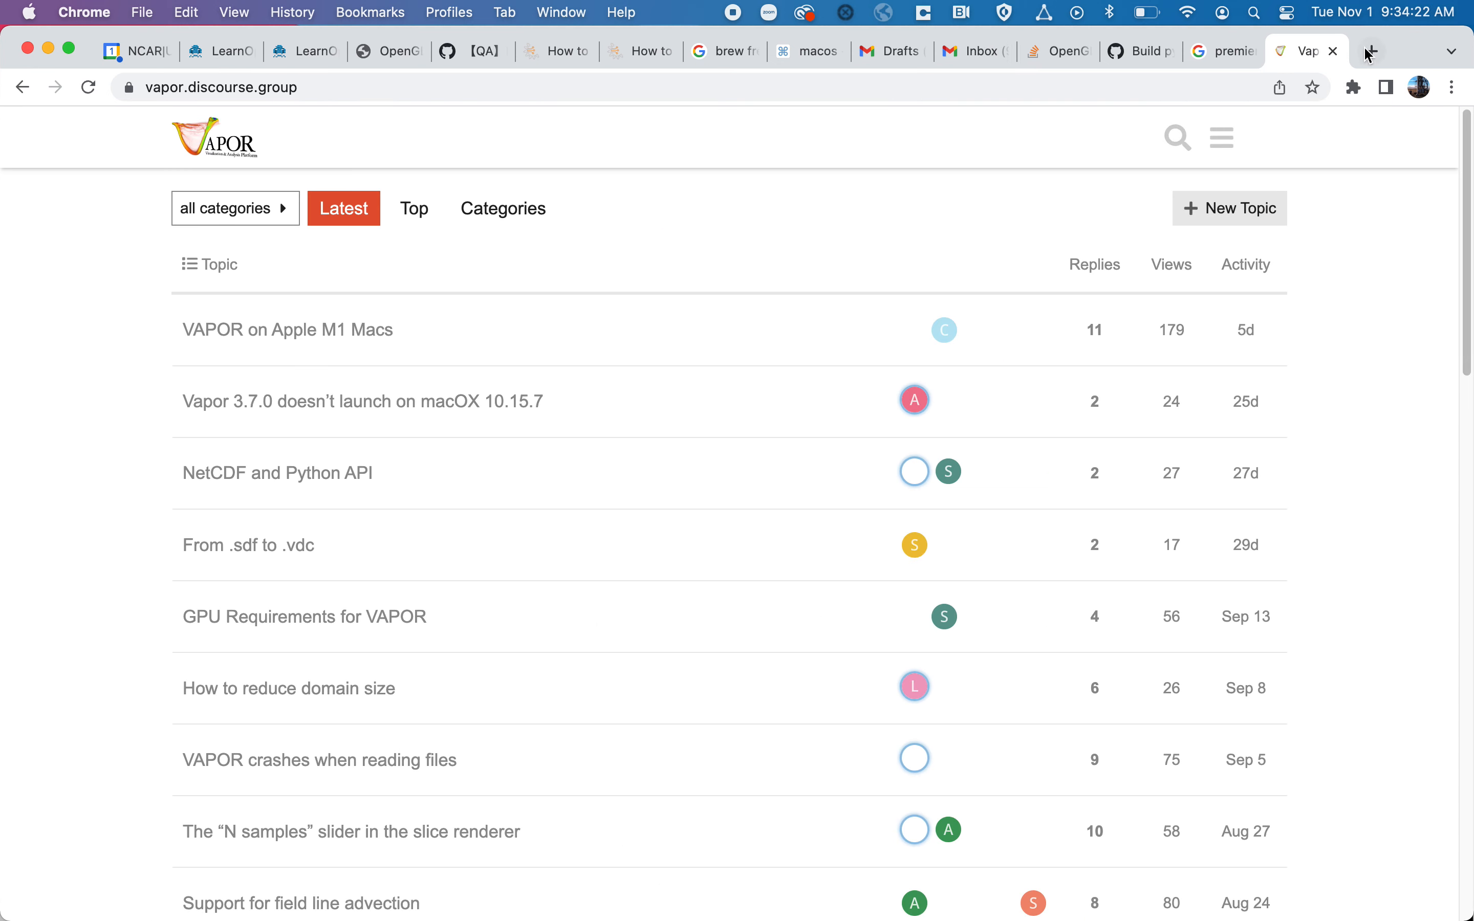